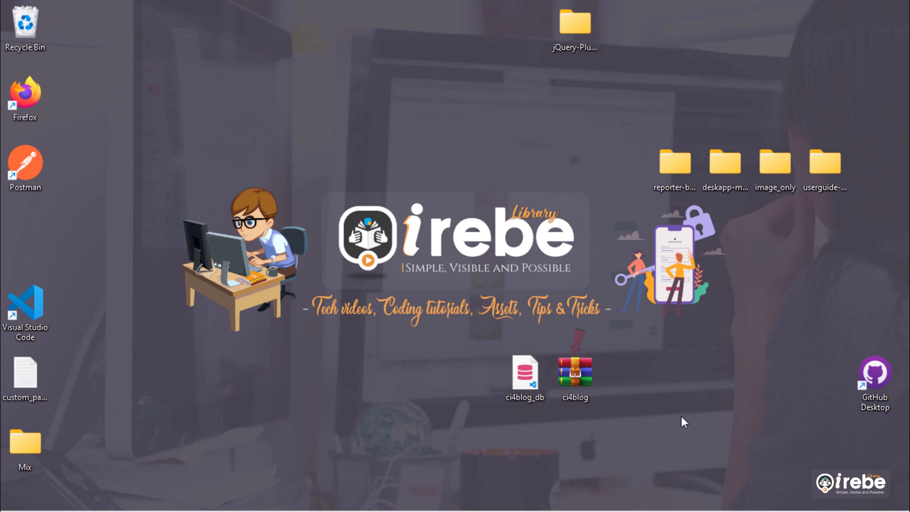
- Delete the ci4blog archive from the desktop
click(599, 403)
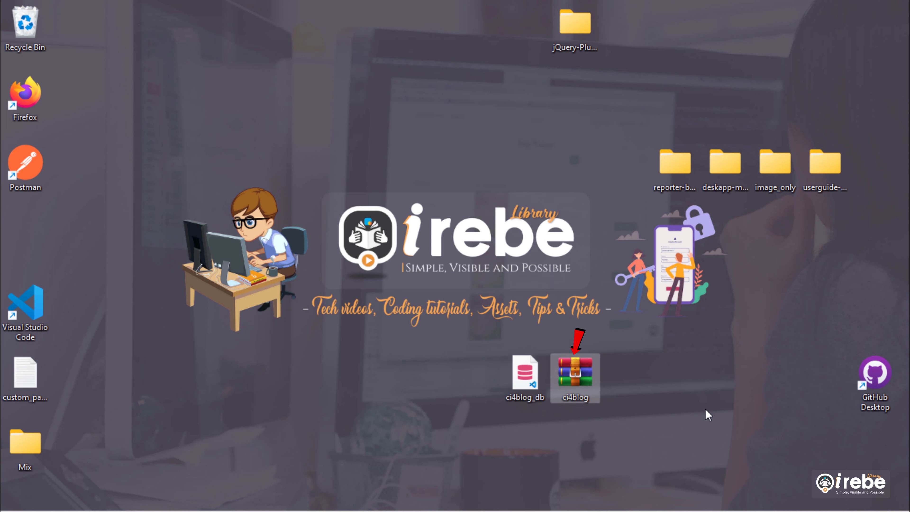
click(718, 423)
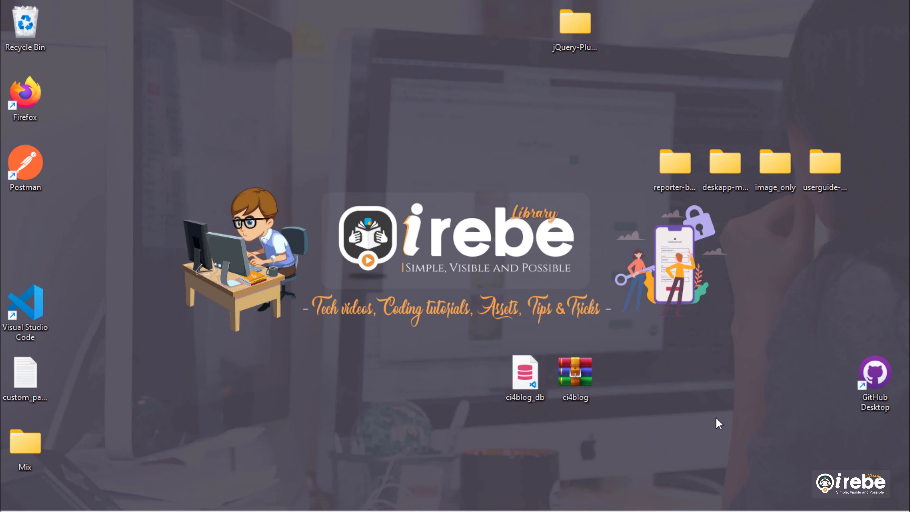
right_click(579, 381)
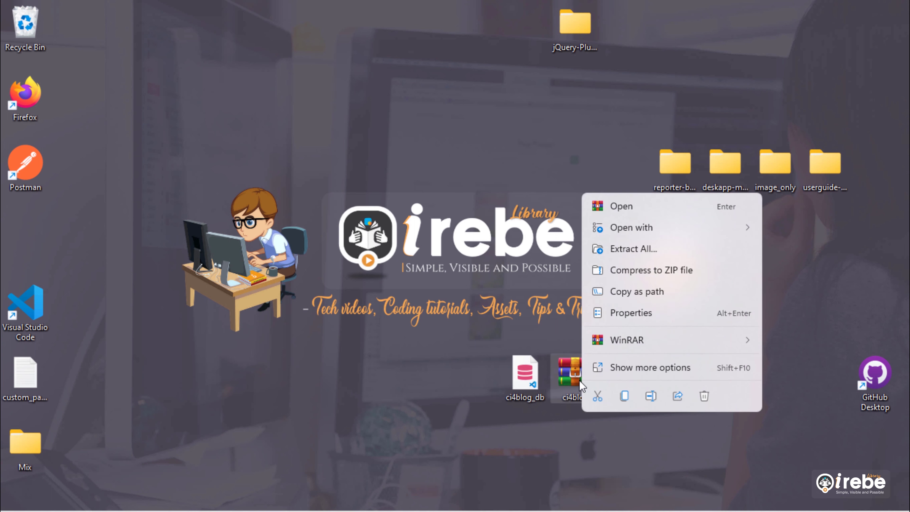
click(704, 396)
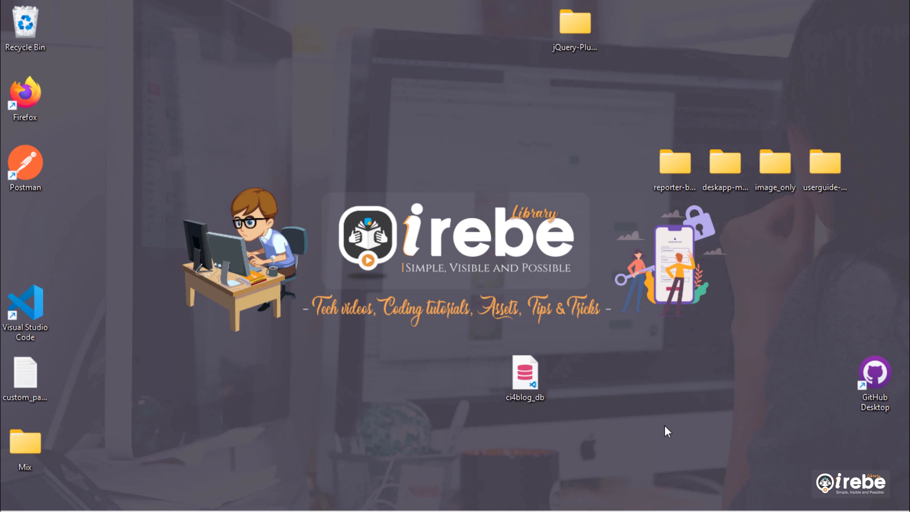
- Browse to C:\xampp\htdocs\ci4blog in File Explorer
mouse_move(299, 506)
click(416, 505)
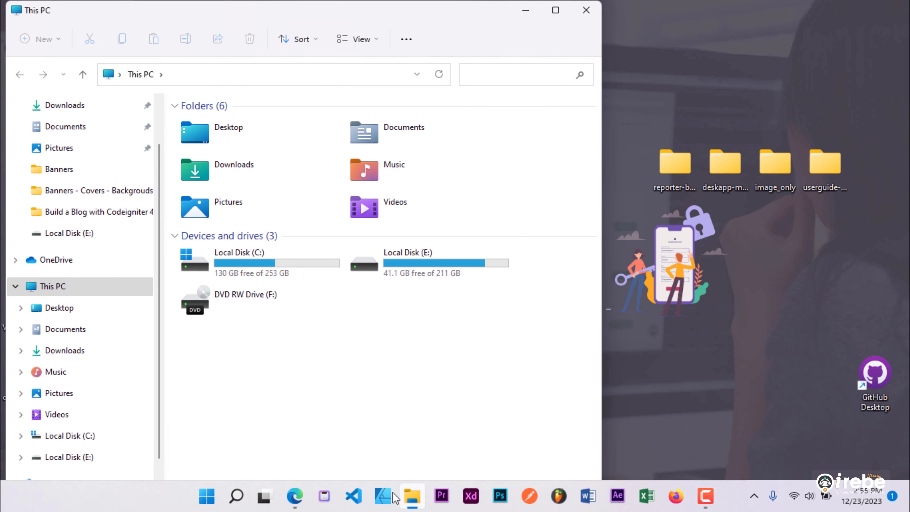
double_click(259, 270)
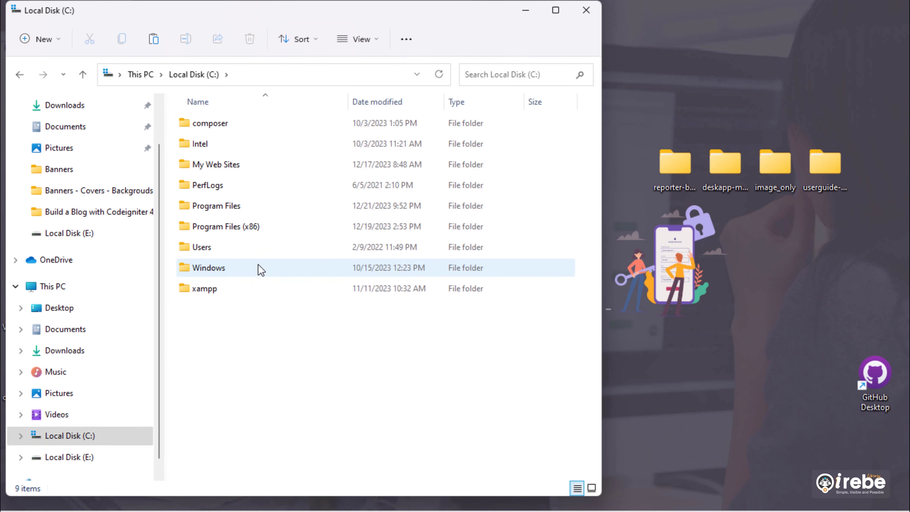
double_click(230, 293)
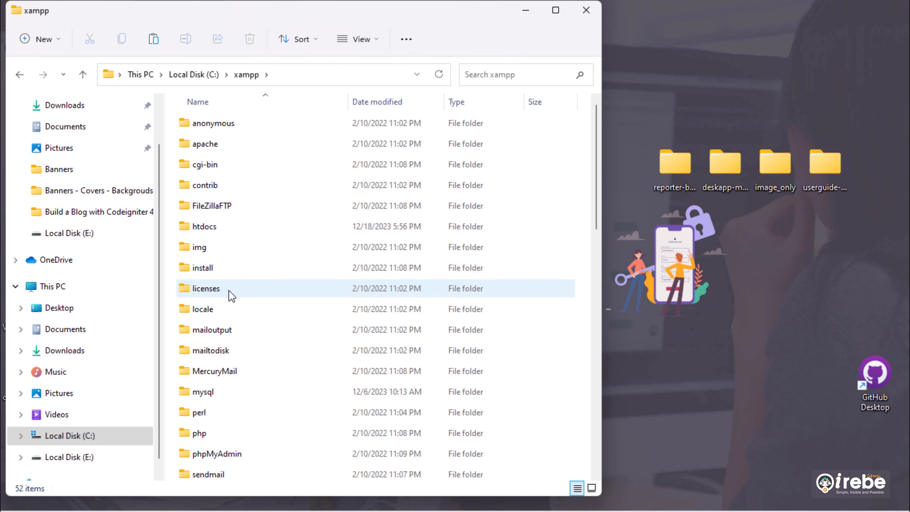
double_click(217, 226)
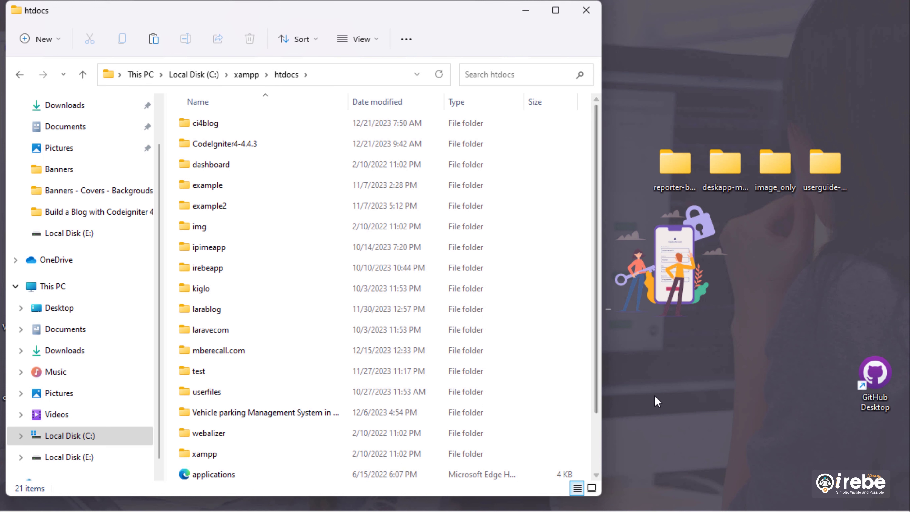
double_click(203, 123)
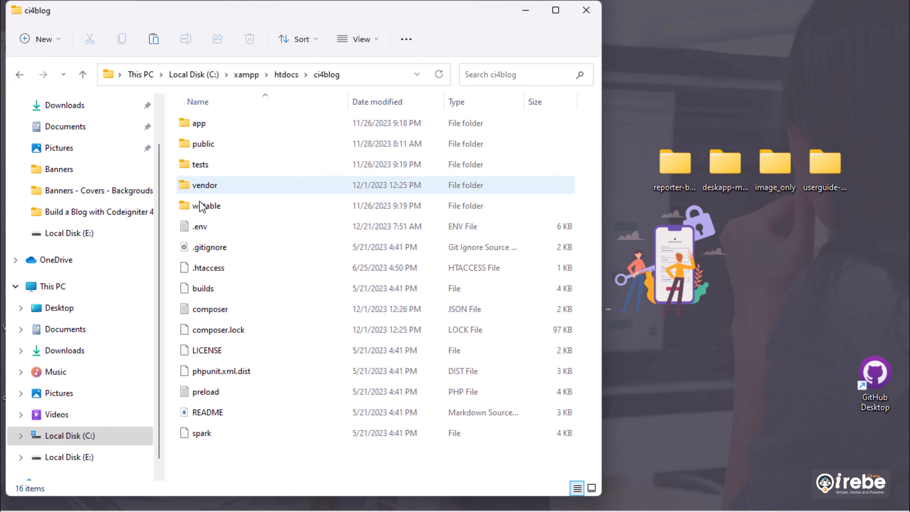
click(305, 457)
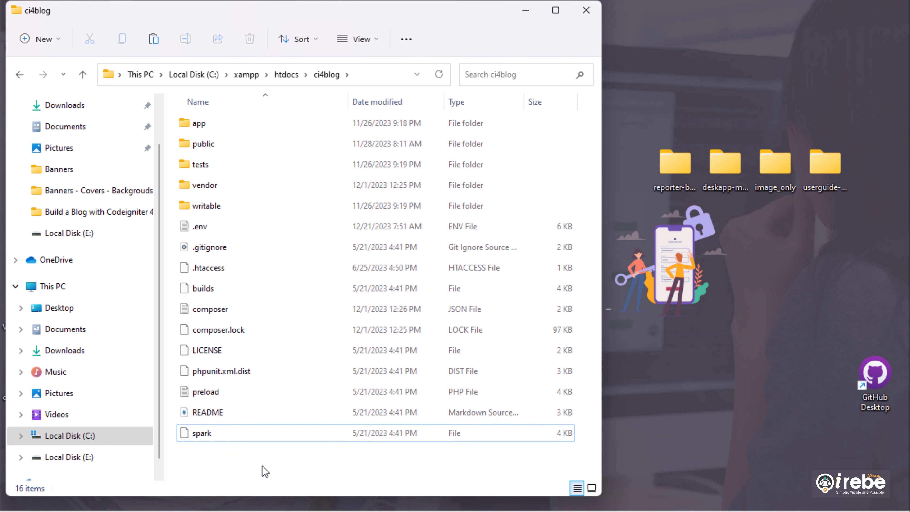
- Create a new desktop folder named ci4_secure
click(718, 459)
right_click(717, 459)
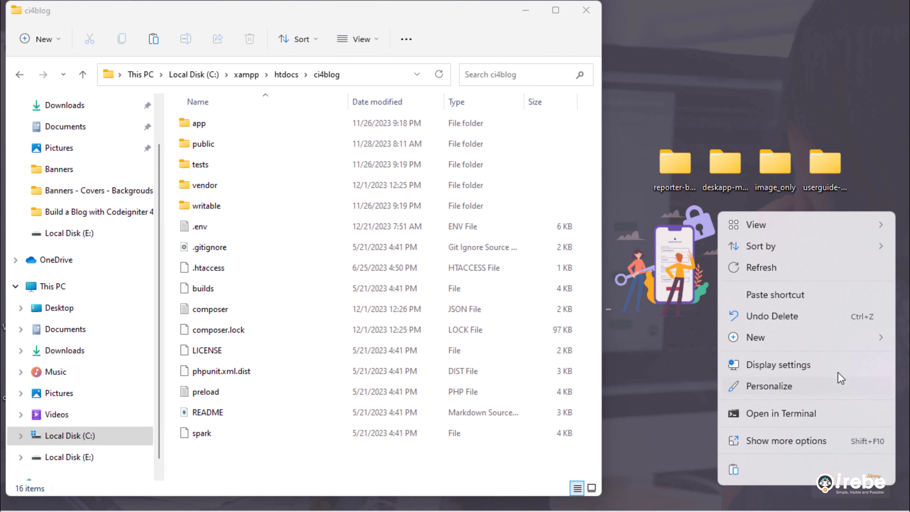
mouse_move(849, 342)
click(745, 35)
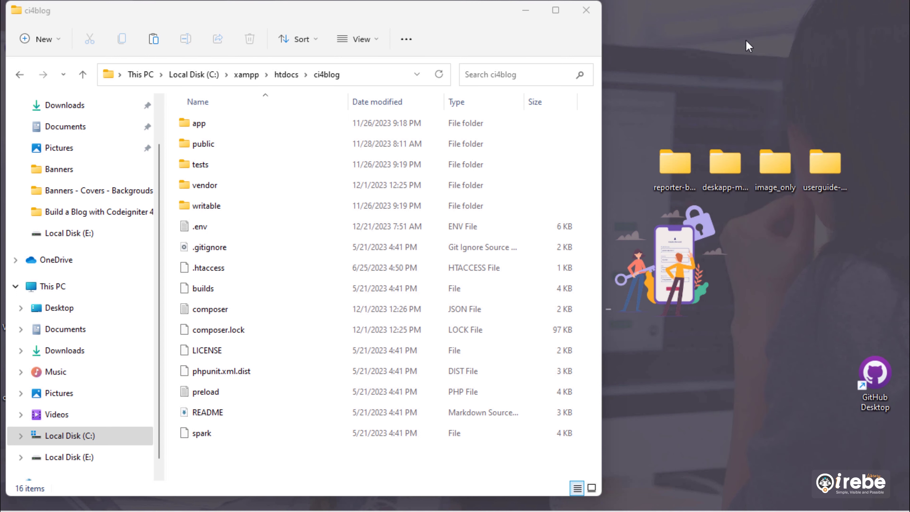
text(ci4_s)
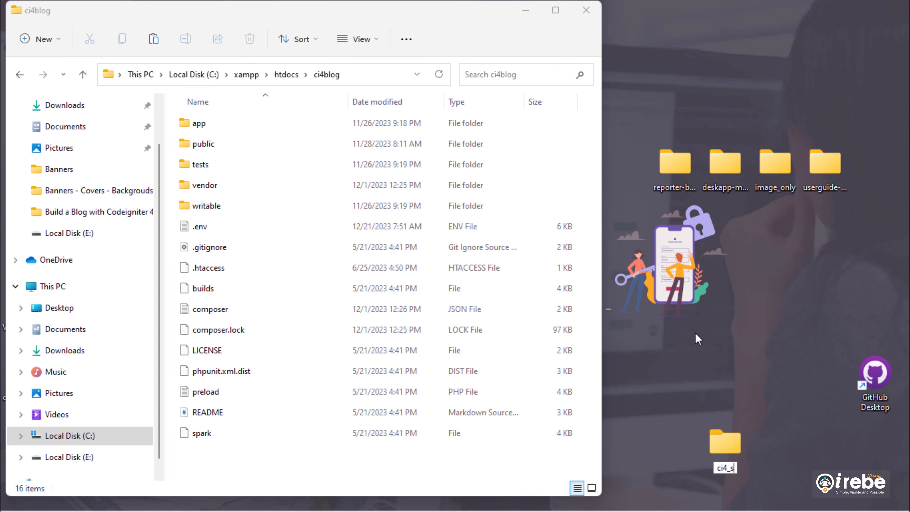
text(ecure)
key(Return)
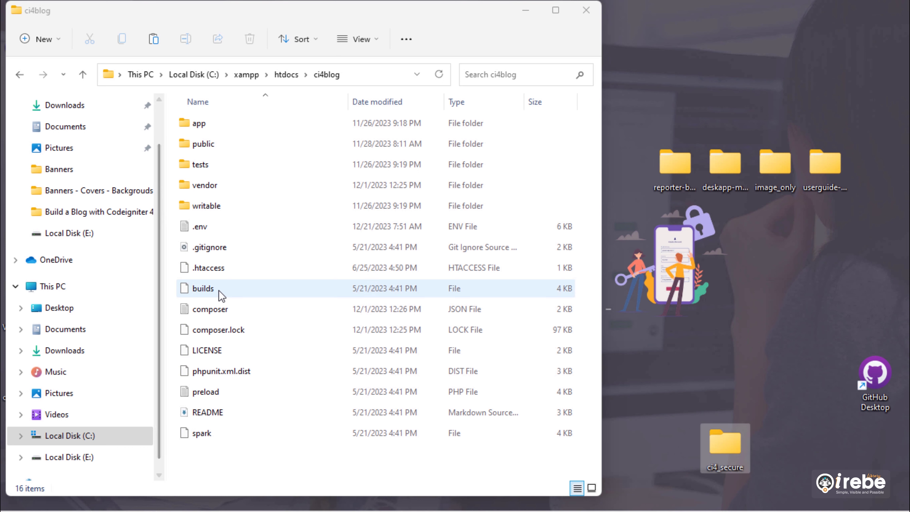
- Copy all ci4blog items except the public folder into ci4_secure
click(218, 290)
key(ctrl+a)
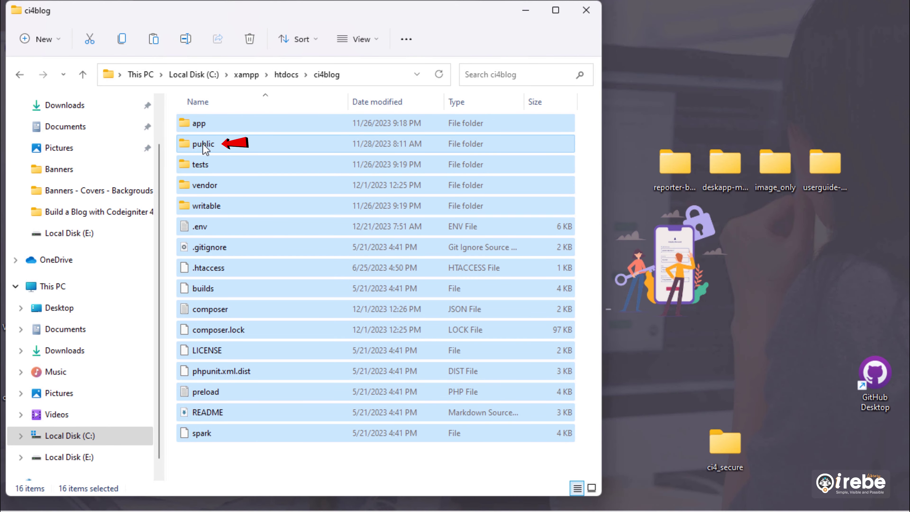
ctrl+click(204, 145)
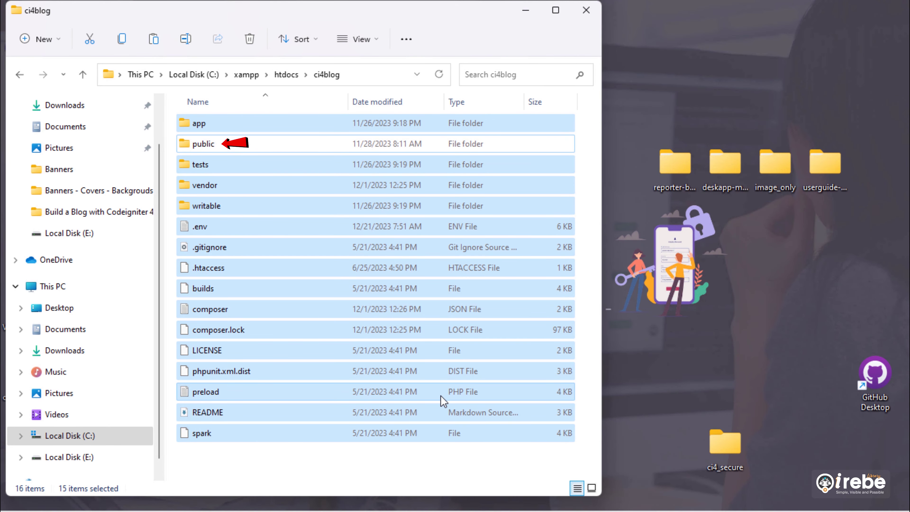
right_click(317, 398)
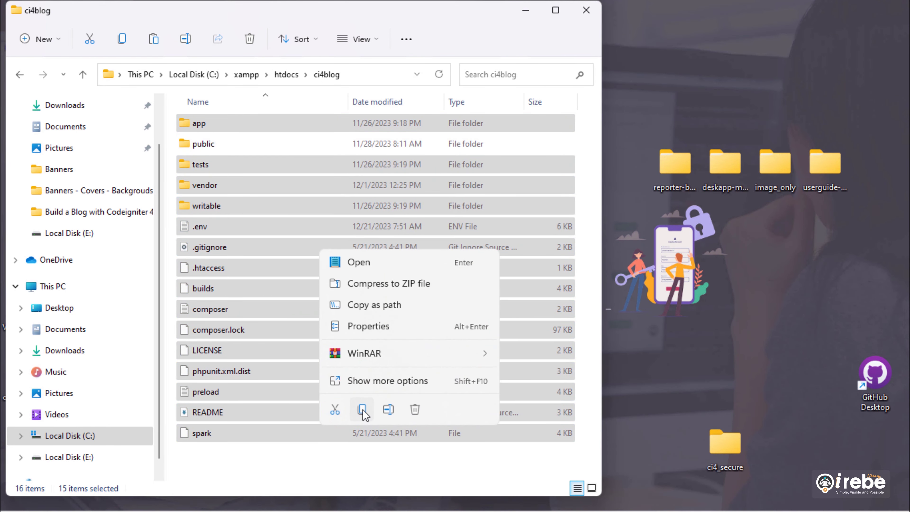
click(361, 409)
right_click(718, 453)
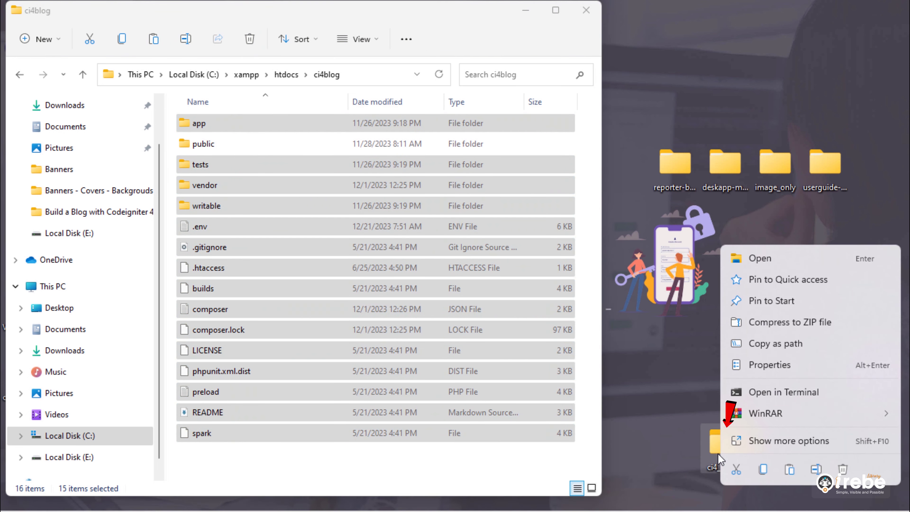
click(789, 470)
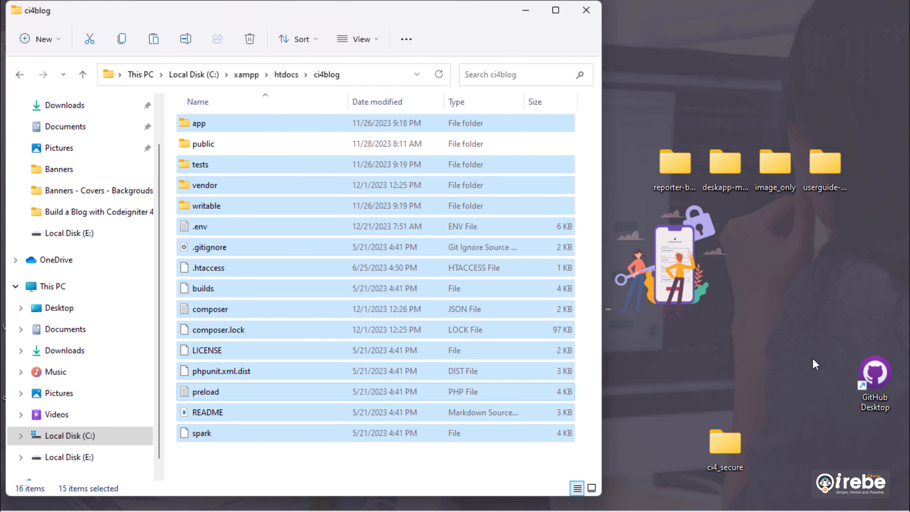
click(352, 471)
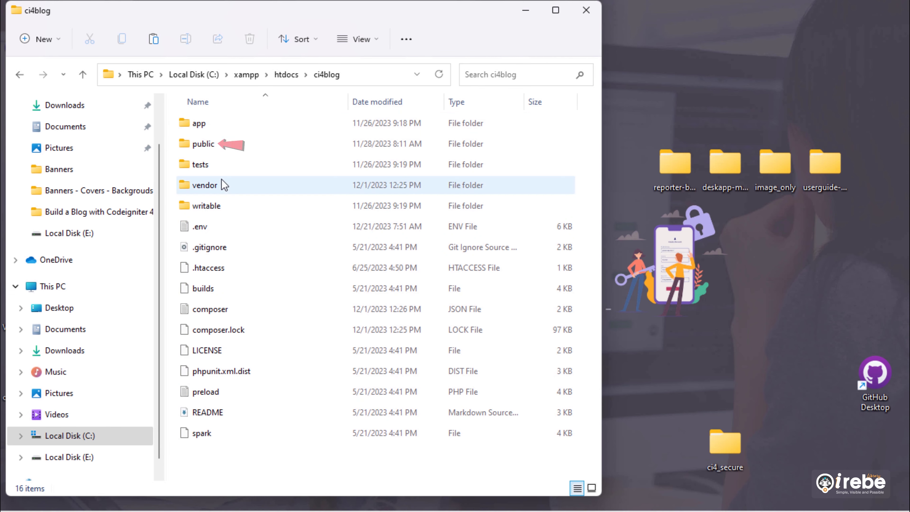
- Copy the public folder from ci4blog onto the desktop
right_click(201, 148)
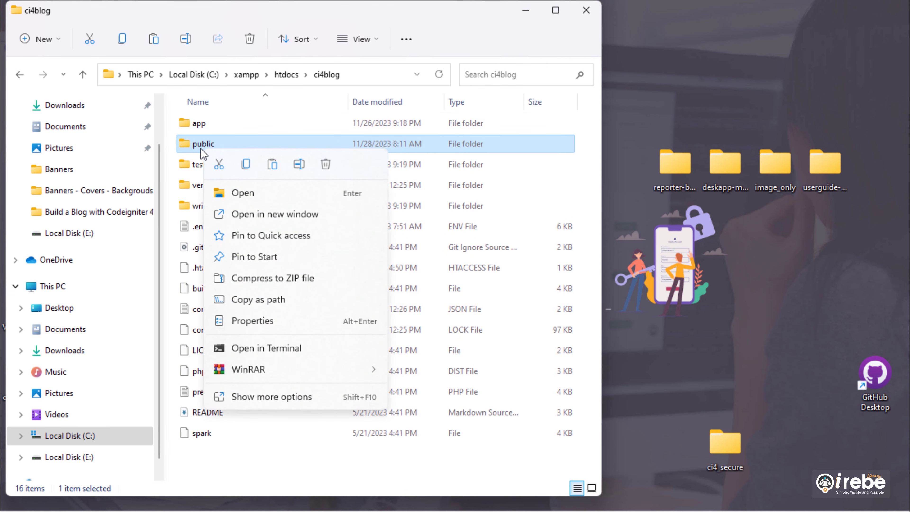
click(246, 165)
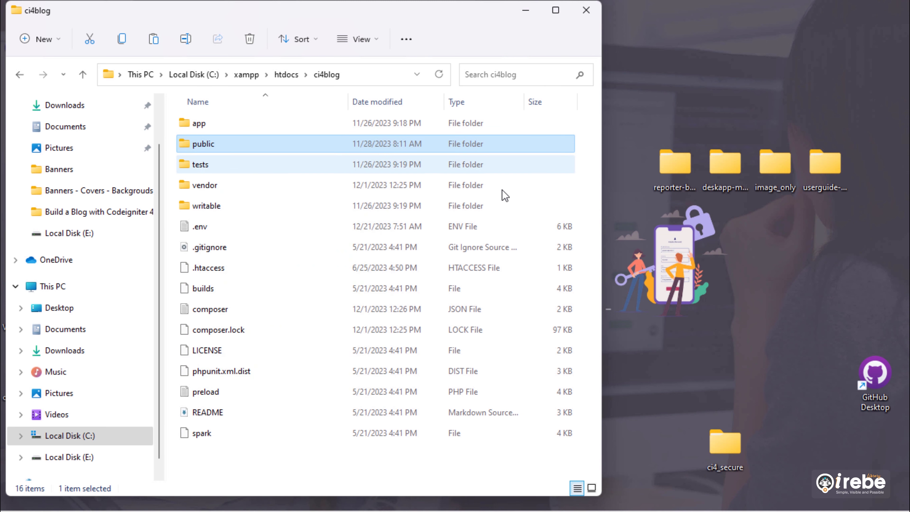
right_click(778, 469)
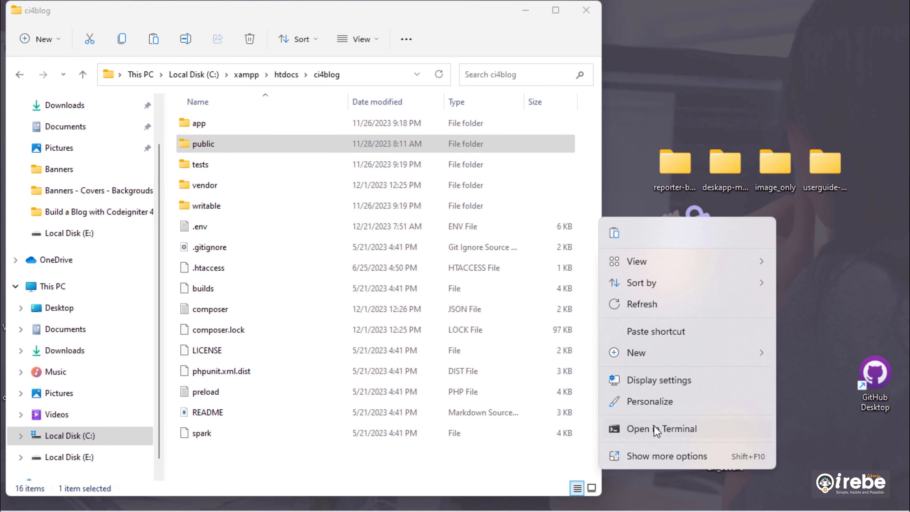
click(615, 233)
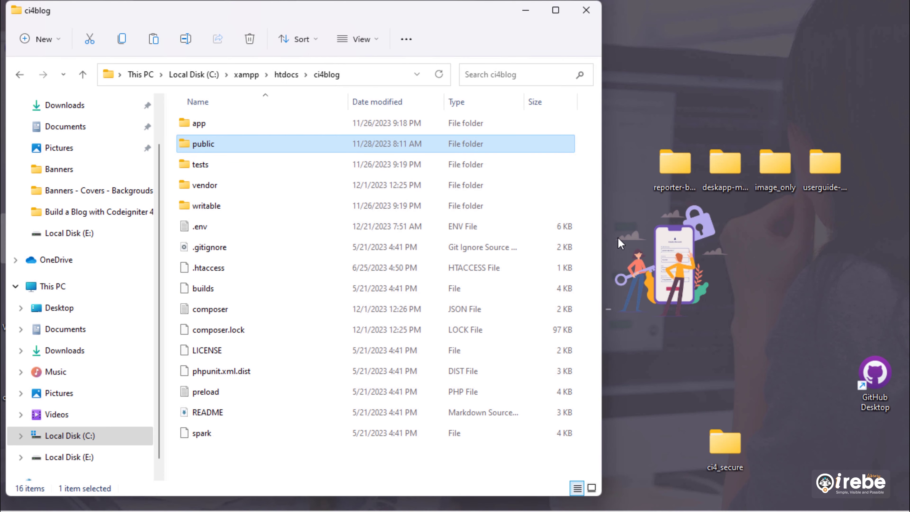
- Close the ci4blog window and arrange public and ci4_secure beside ci4blog_db
click(582, 13)
drag(13, 233, 575, 374)
drag(720, 439, 629, 376)
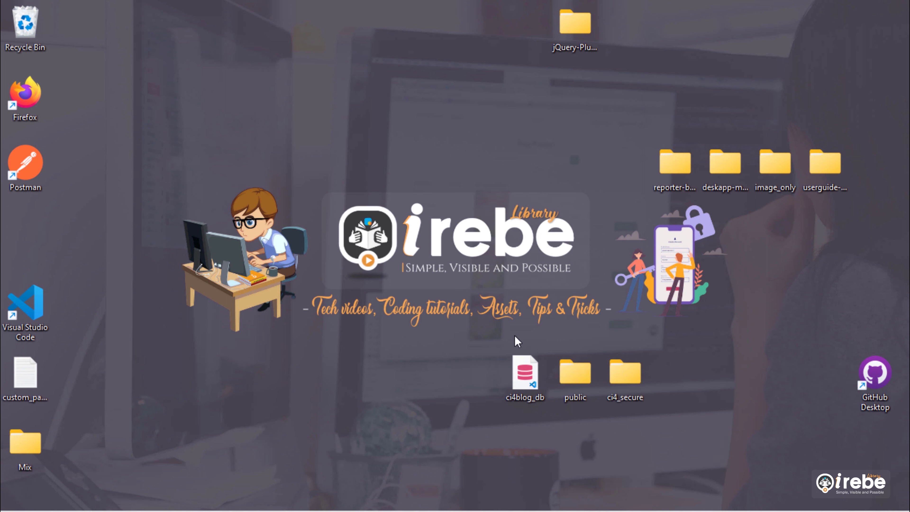
- Compress the desktop public folder into a zip and put it in the folder's place
right_click(572, 379)
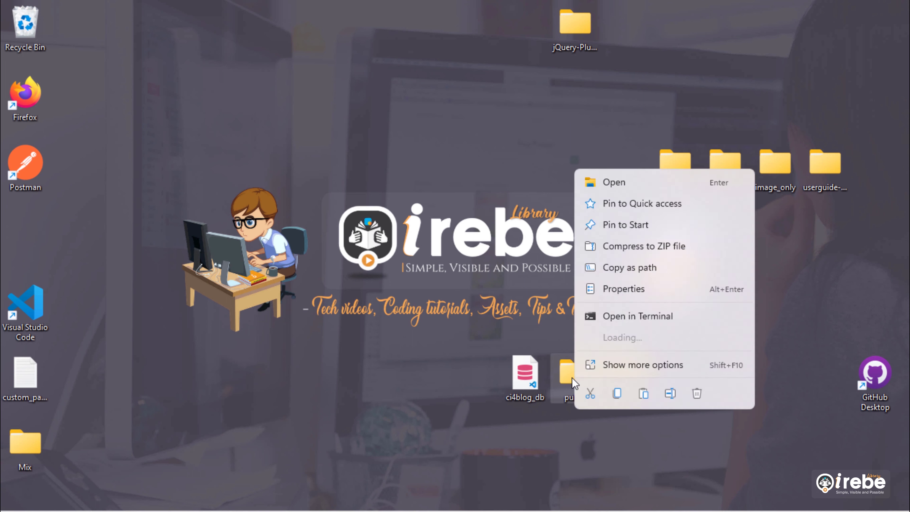
click(609, 365)
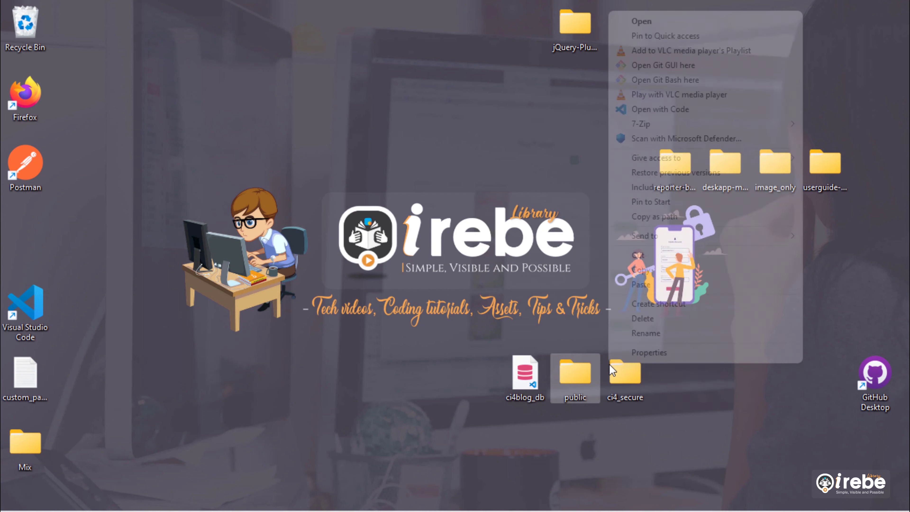
mouse_move(670, 235)
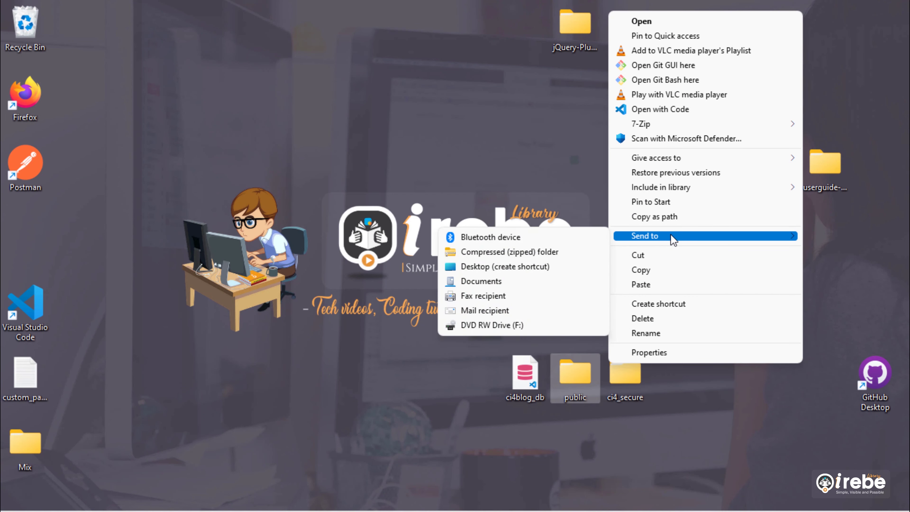
click(518, 252)
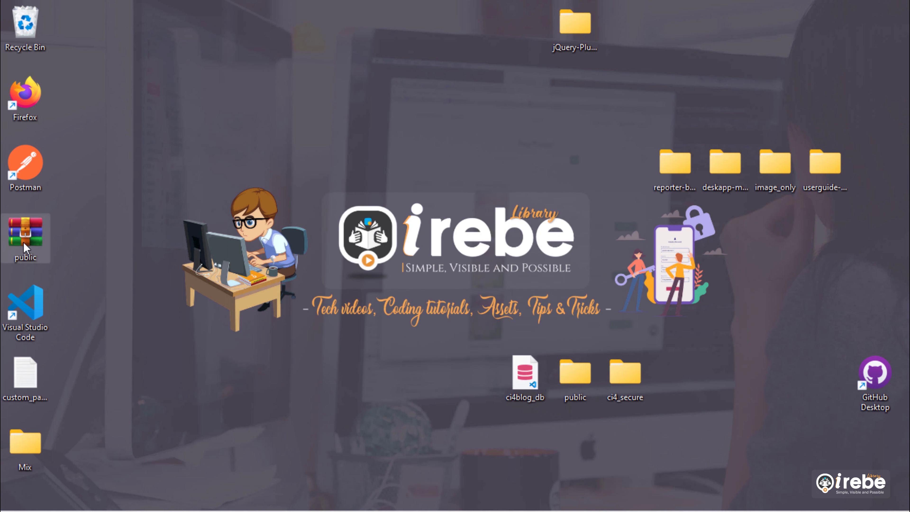
drag(22, 240, 572, 439)
right_click(579, 387)
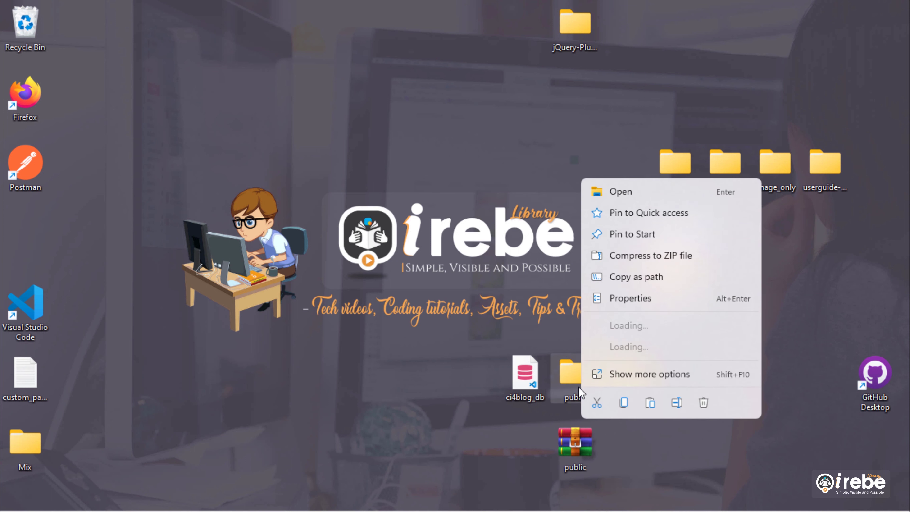
key(Escape)
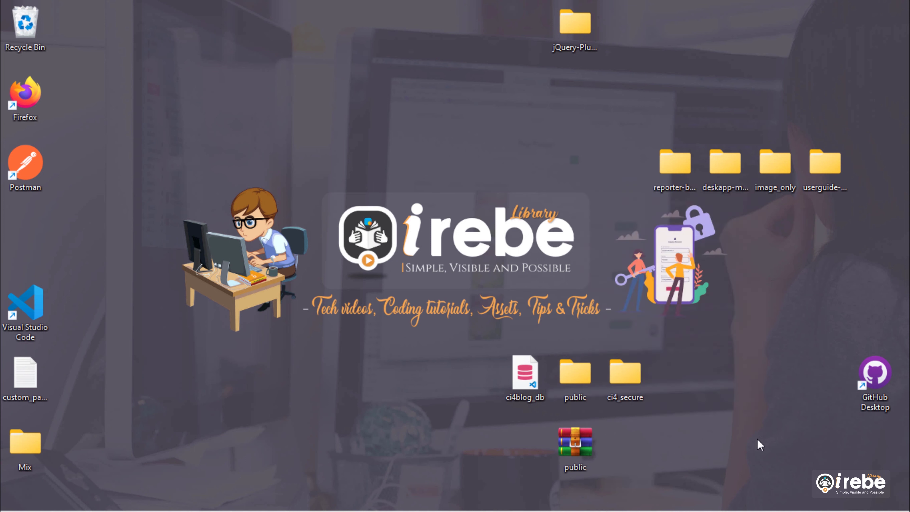
drag(575, 444, 576, 388)
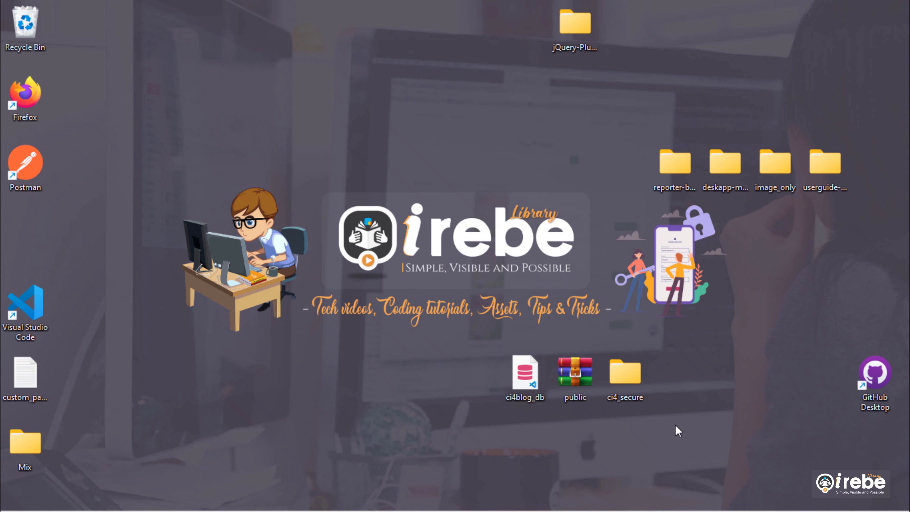
- Zip ci4_secure, delete the original folder, and group both archives beside ci4blog_db
right_click(624, 386)
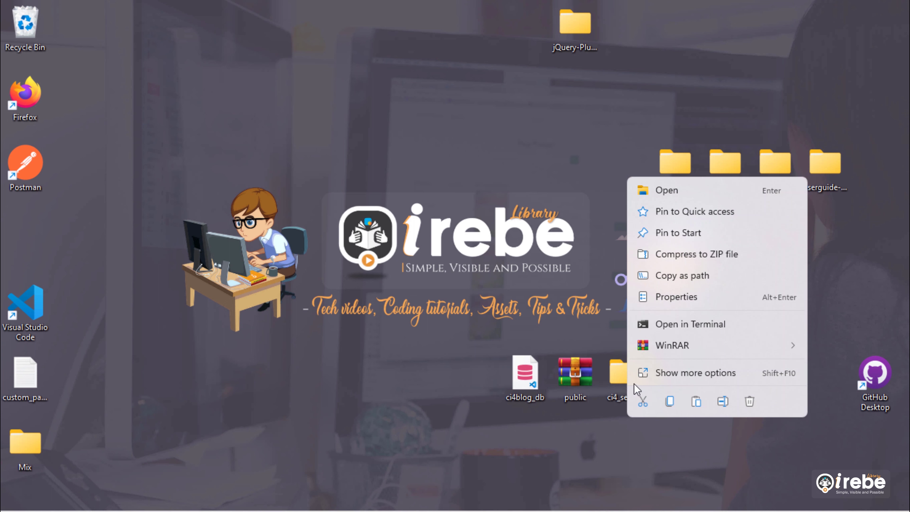
click(680, 375)
mouse_move(719, 245)
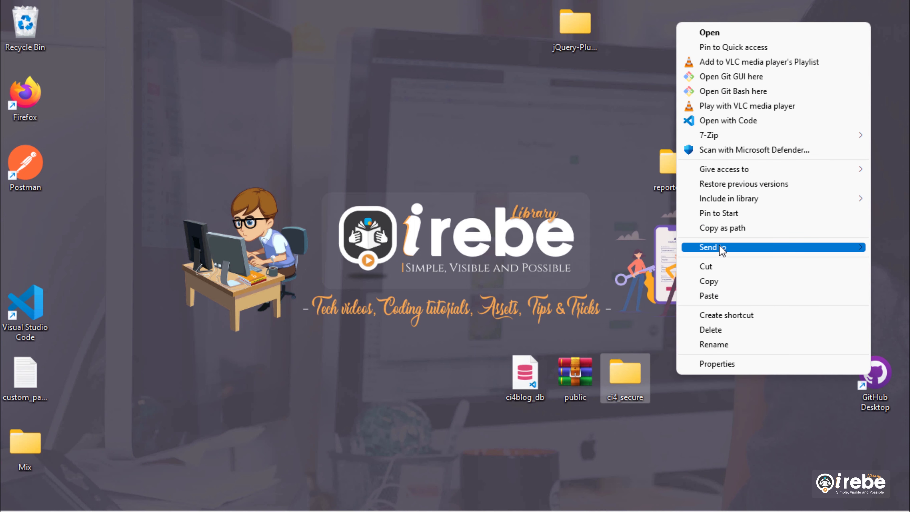
click(637, 263)
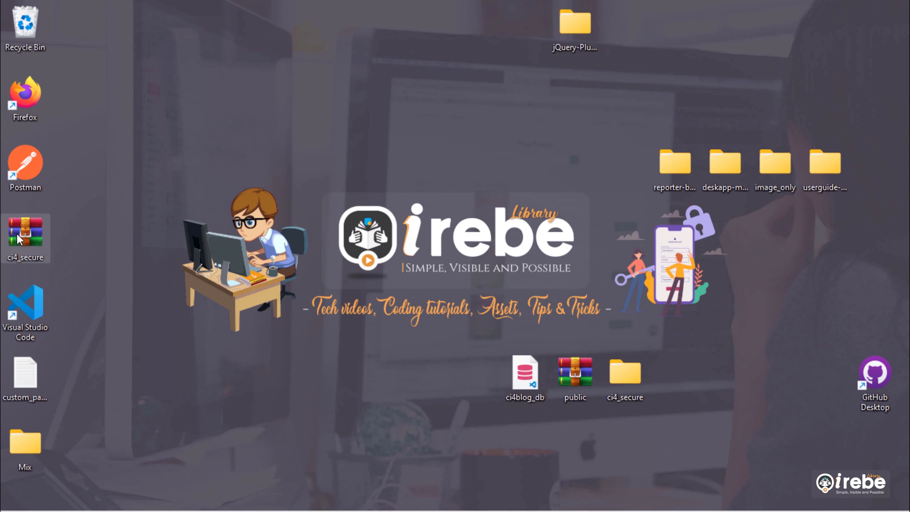
drag(22, 236, 657, 467)
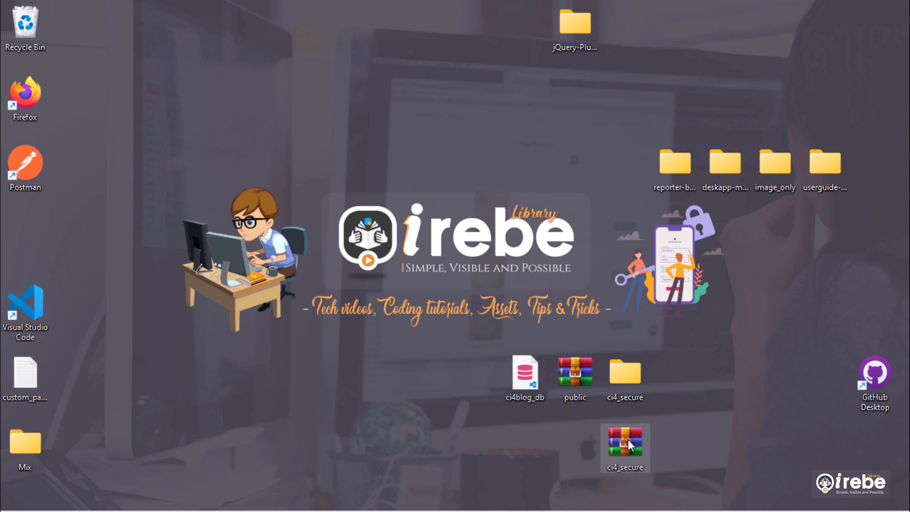
right_click(629, 385)
click(753, 401)
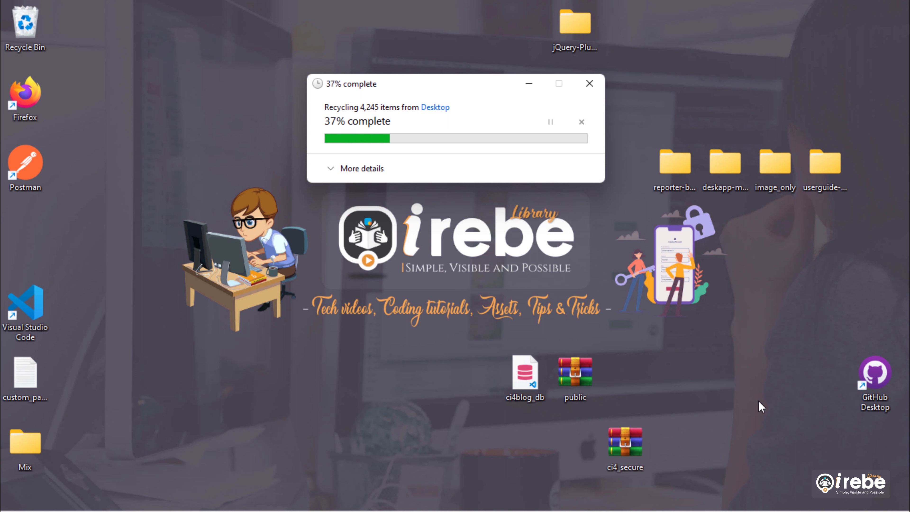
drag(651, 445, 618, 382)
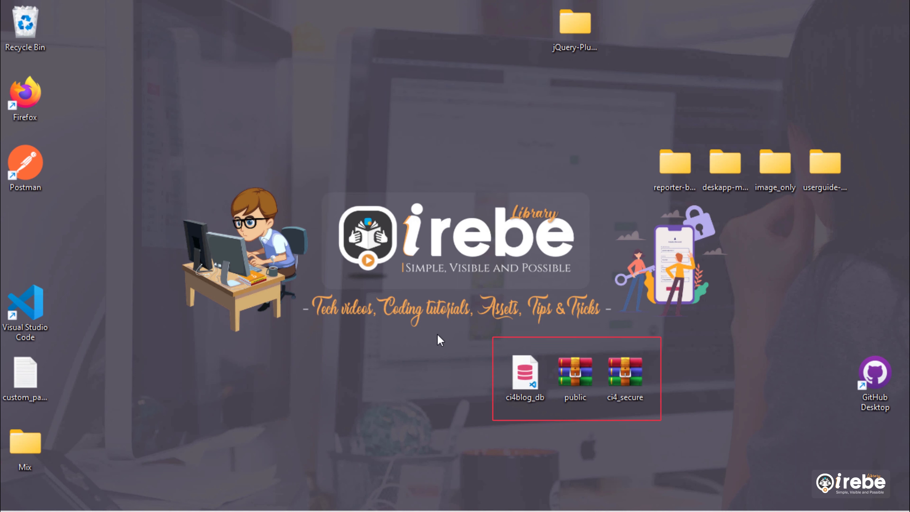
mouse_move(440, 342)
mouse_down()
mouse_move(745, 421)
mouse_move(765, 446)
mouse_up()
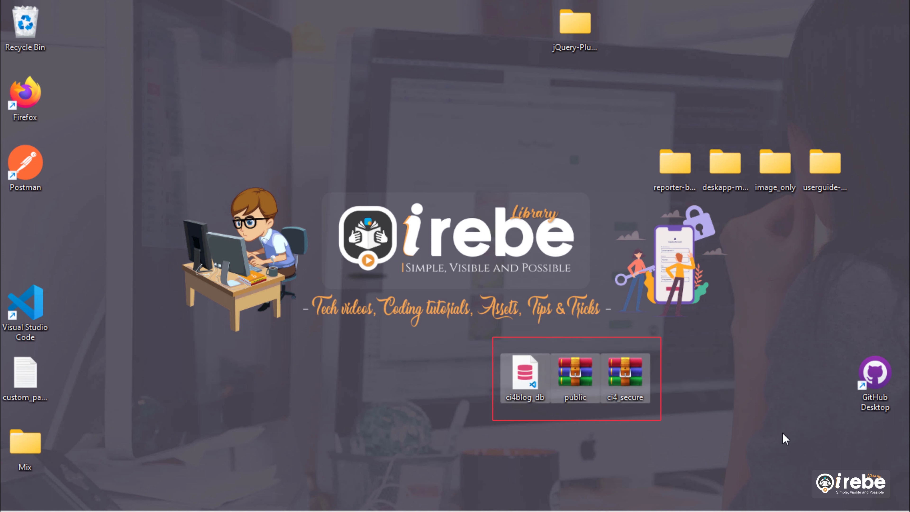
click(783, 433)
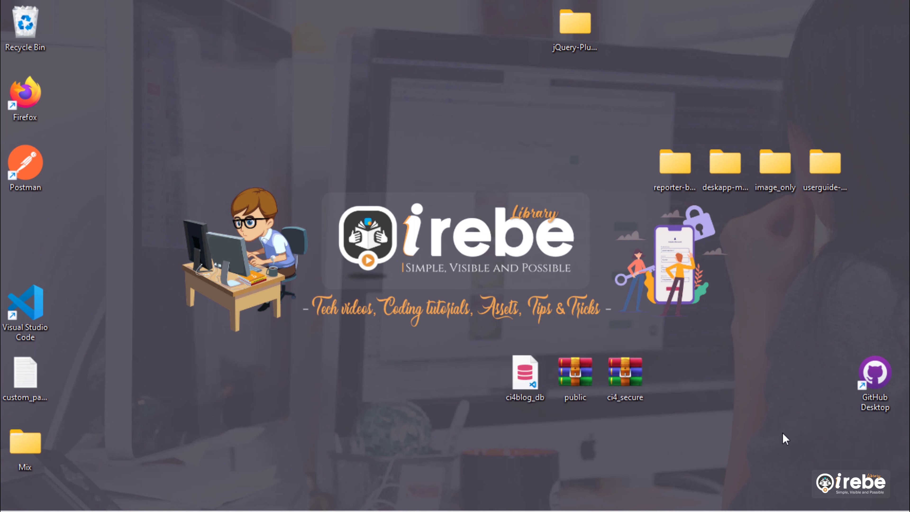
- In the browser's Hostinger hPanel, open the hosting files for ci4blog.xyz
mouse_move(230, 510)
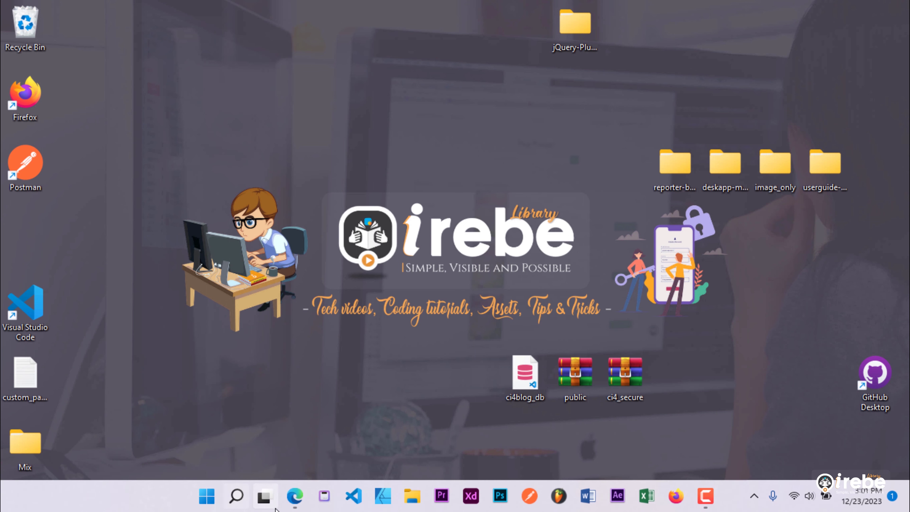
click(295, 495)
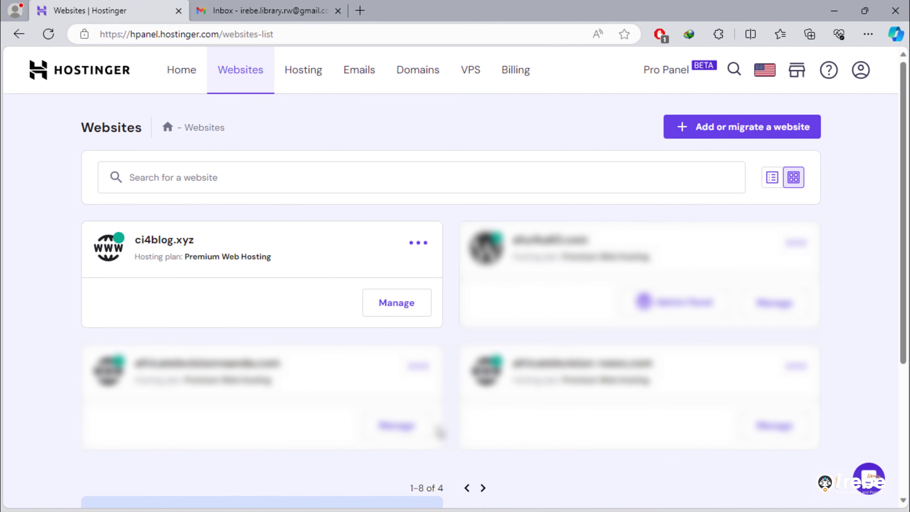
drag(135, 239, 217, 242)
click(462, 340)
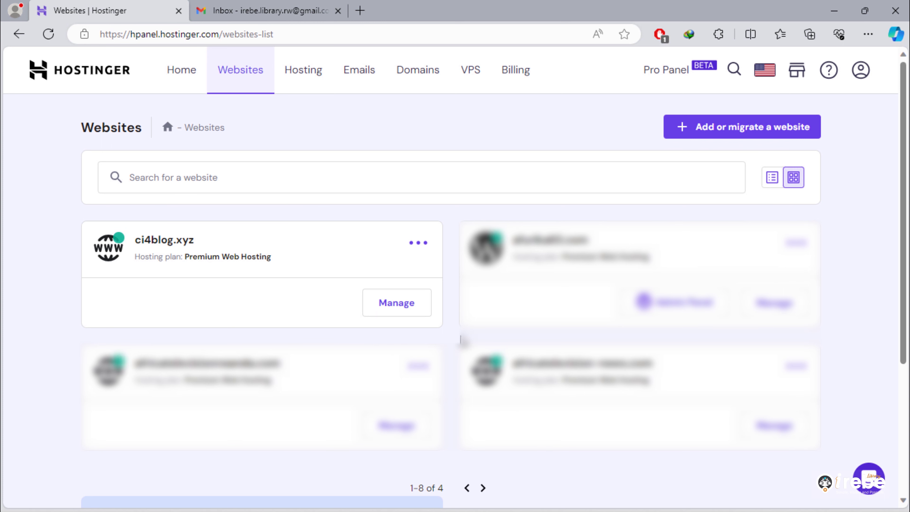
click(404, 309)
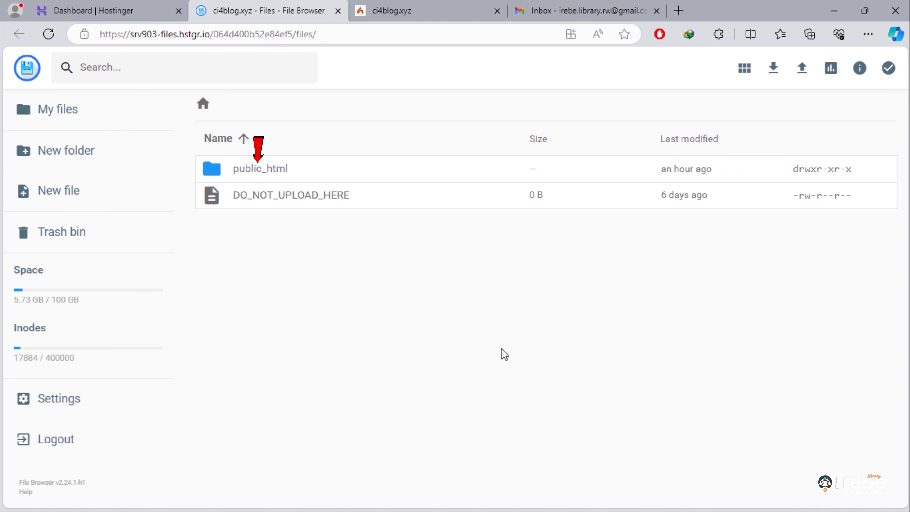
- Append 'HERE' to line 1 of public_html/index.php, save, and reload ci4blog.xyz to verify
double_click(268, 176)
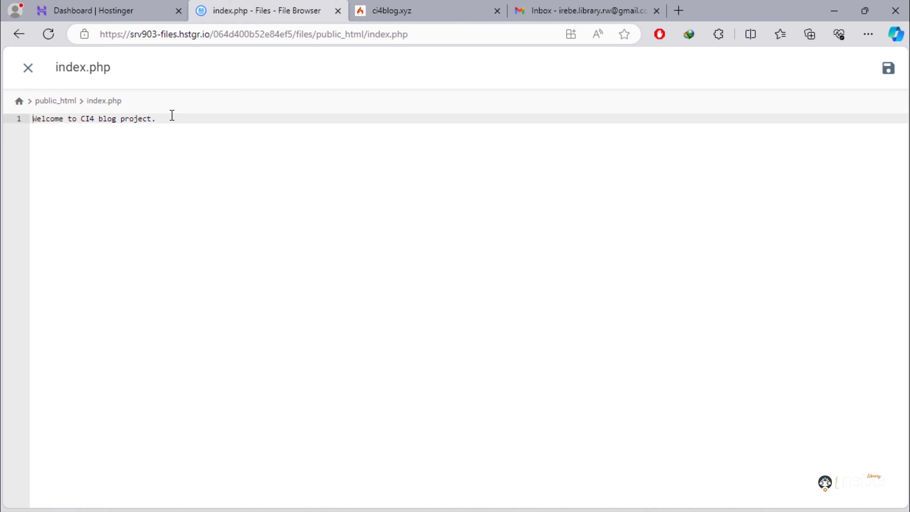
click(172, 115)
text(HER)
click(888, 74)
click(407, 10)
click(49, 34)
- Close the File Browser tab and go back to the Dashboard | Hostinger tab
click(338, 11)
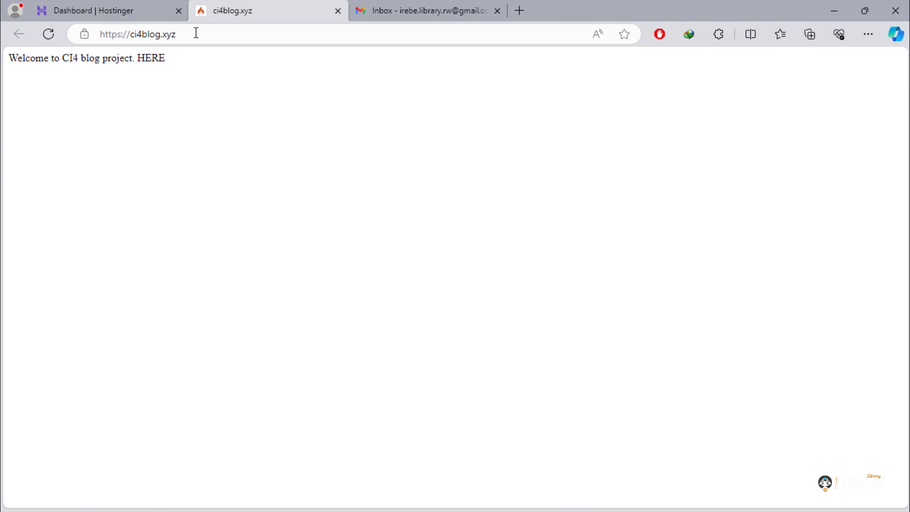
click(114, 9)
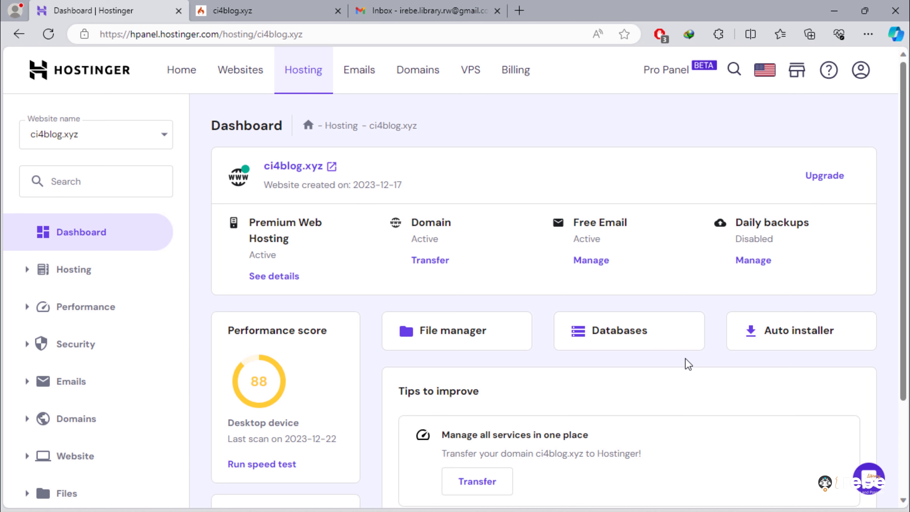
click(25, 385)
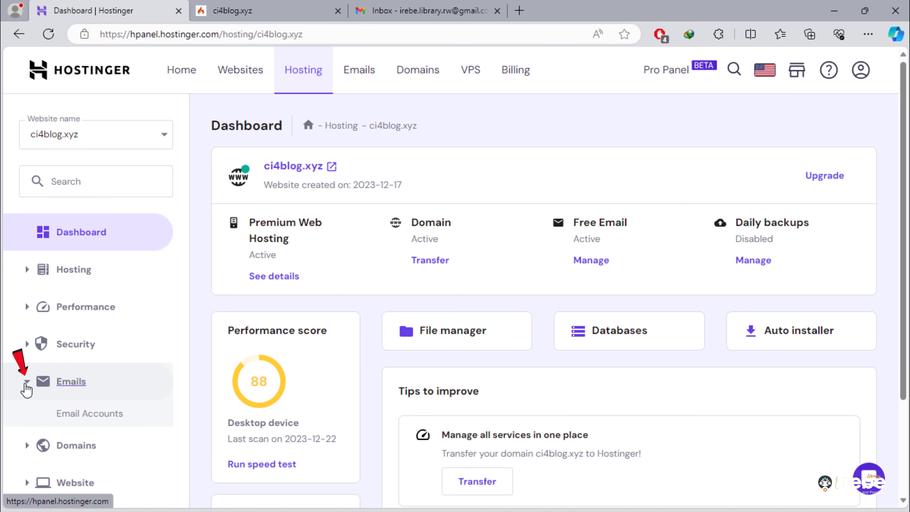
click(107, 423)
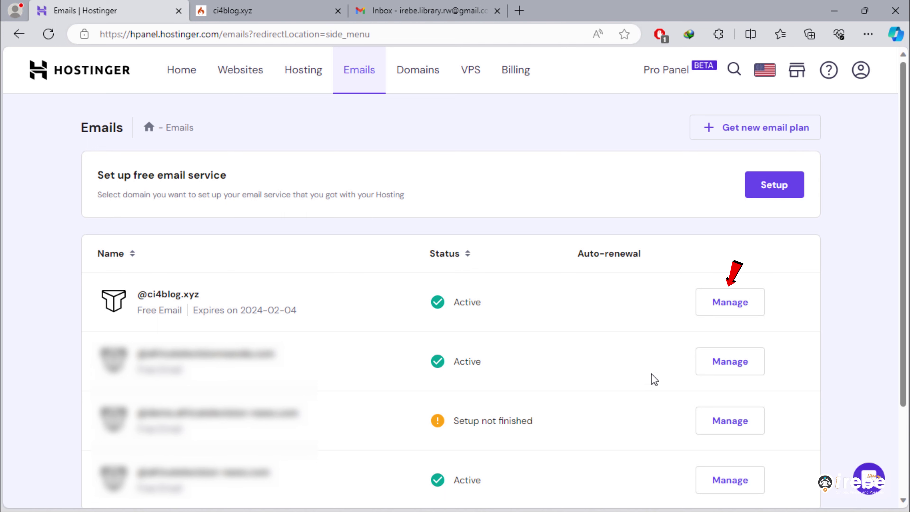
click(740, 315)
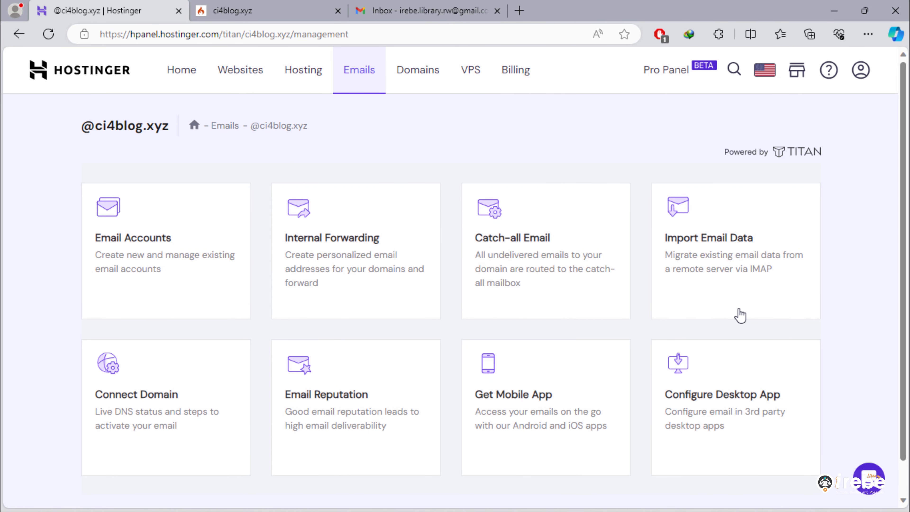
click(203, 274)
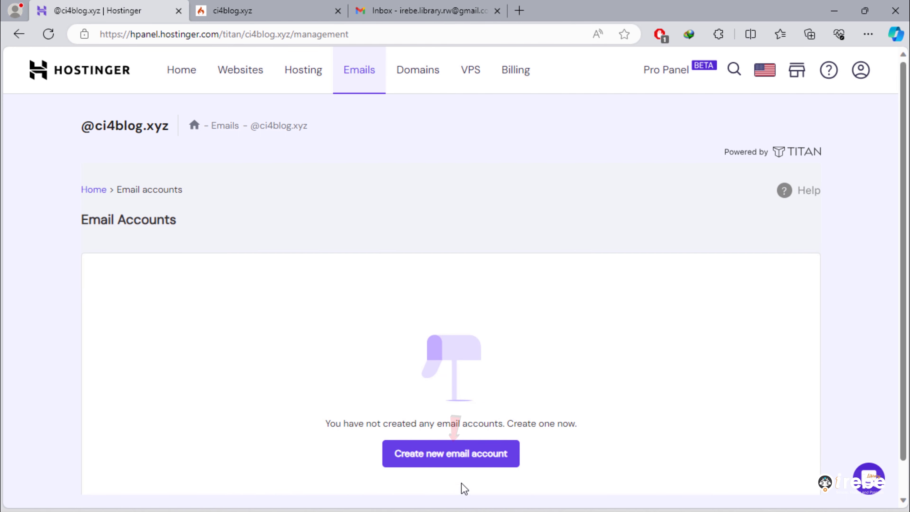
- Start a new email account, enter the mailbox name, and type and reveal a password
click(477, 454)
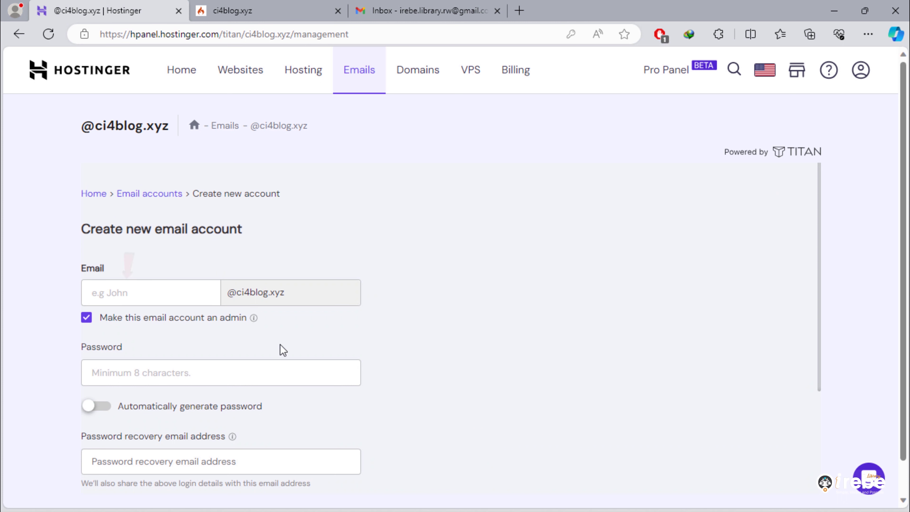
click(126, 296)
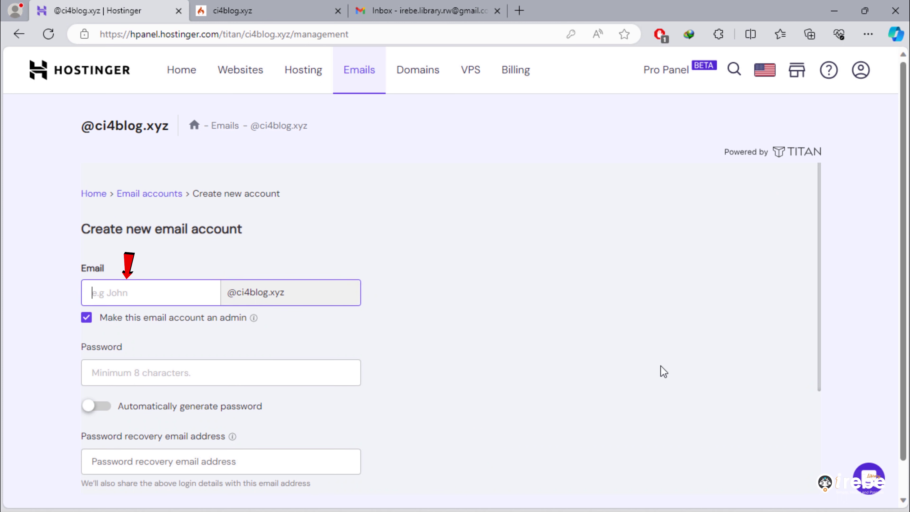
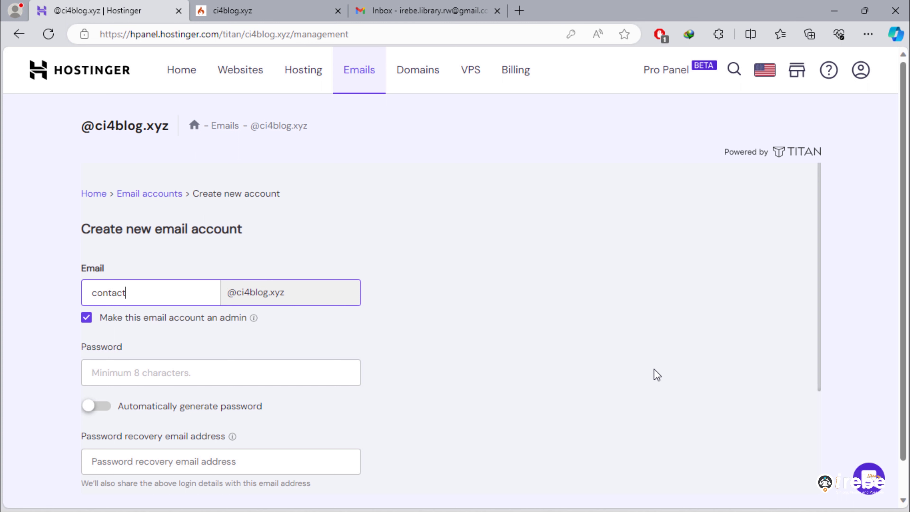
click(122, 374)
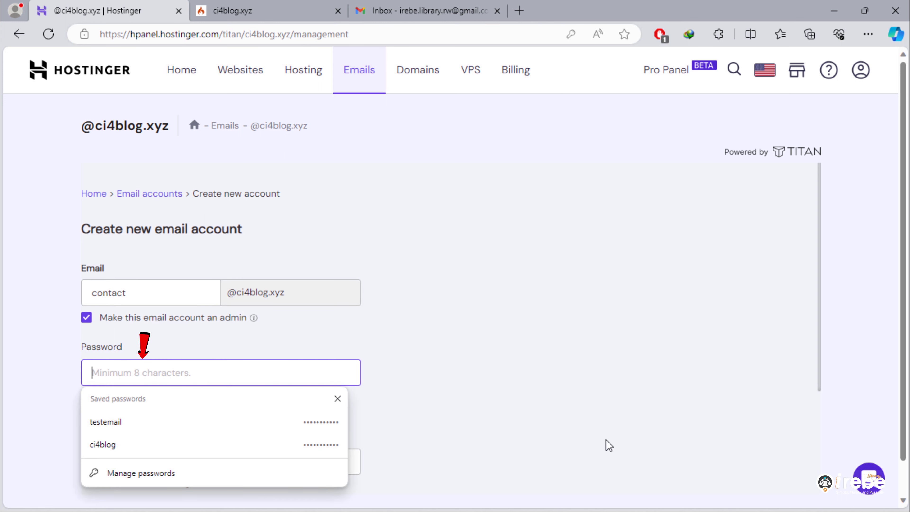
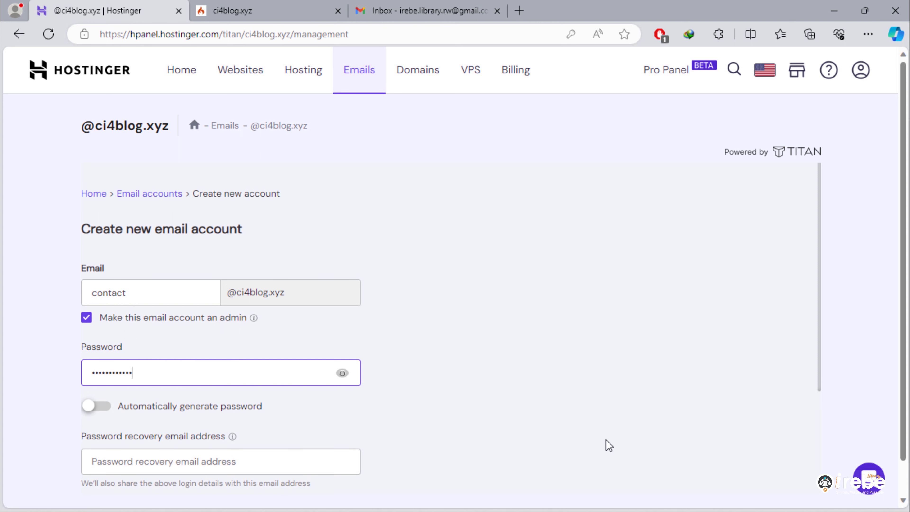
click(342, 374)
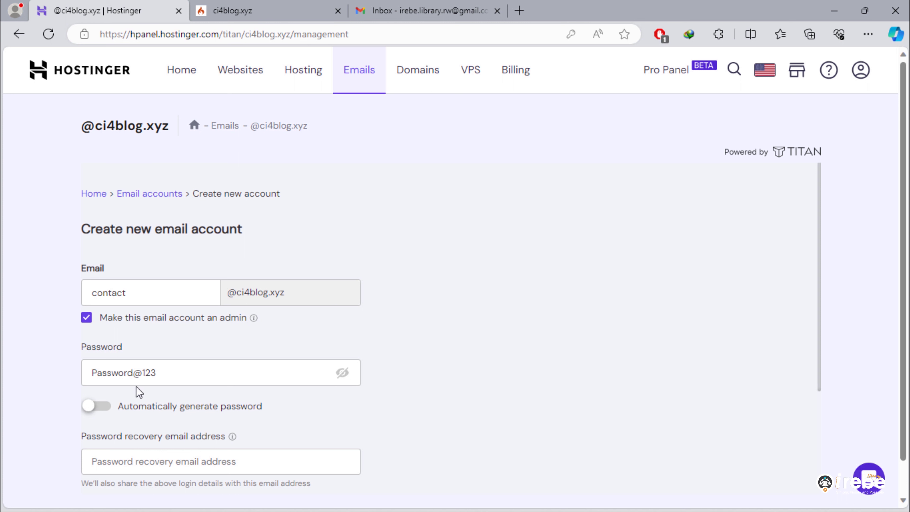
drag(94, 373, 212, 384)
click(541, 434)
- Switch on 'Automatically generate password' to get a generated mailbox password
click(88, 408)
click(99, 407)
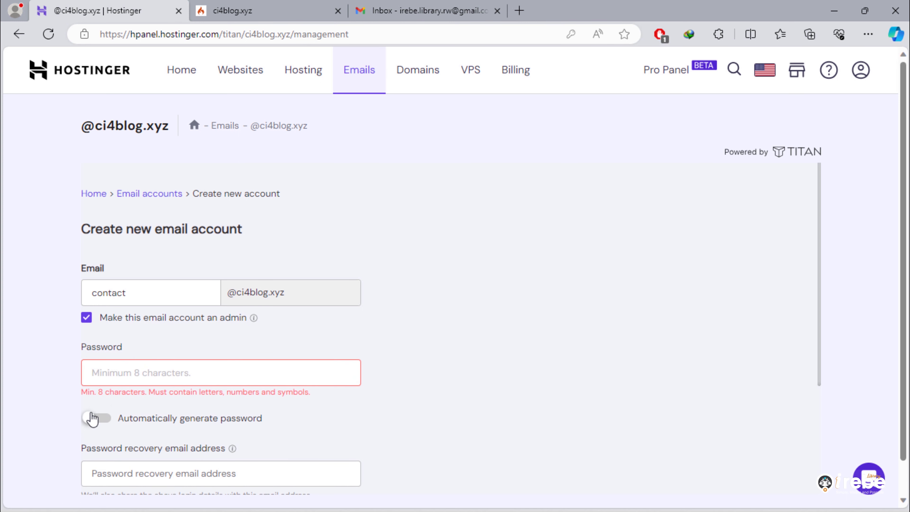
click(93, 420)
click(99, 416)
click(89, 421)
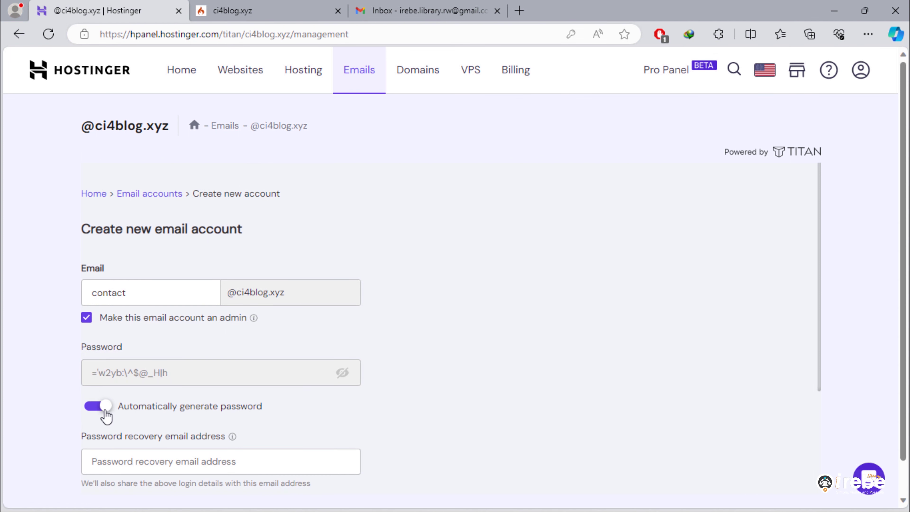
click(97, 417)
click(92, 419)
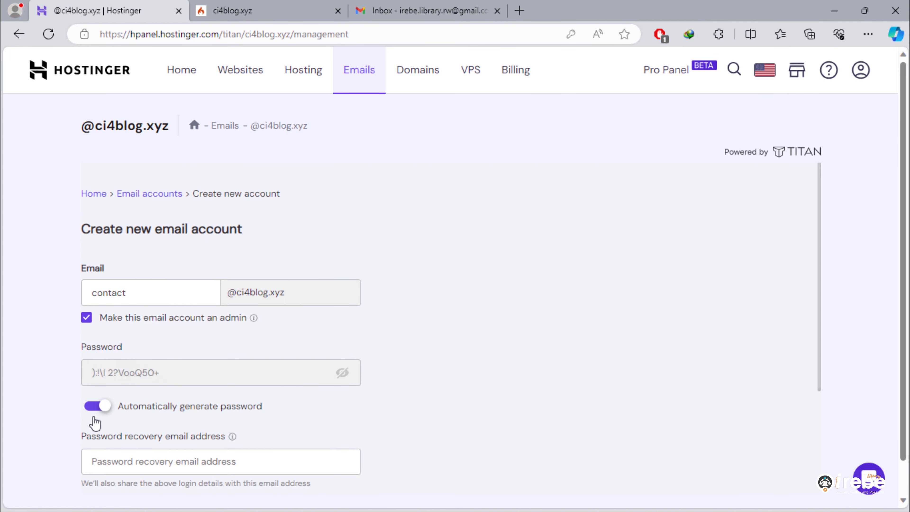
click(102, 415)
click(98, 420)
click(103, 409)
click(96, 420)
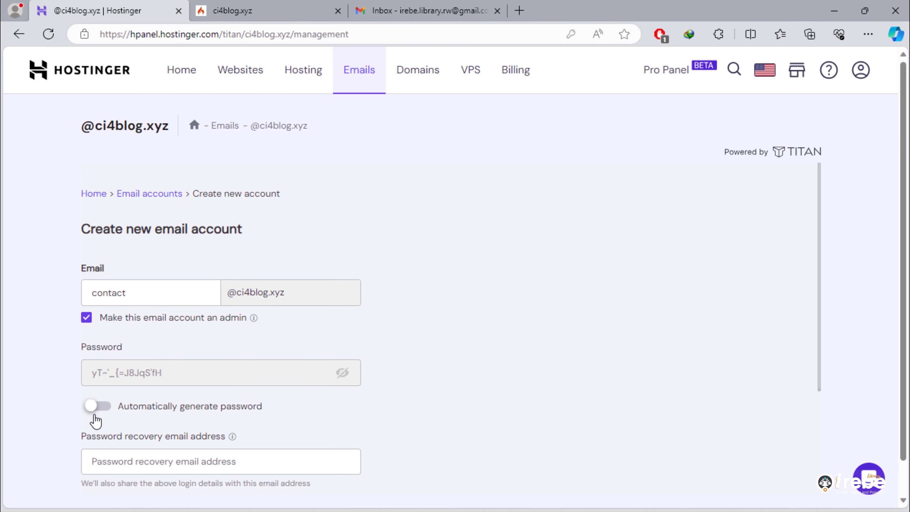
click(107, 408)
click(100, 418)
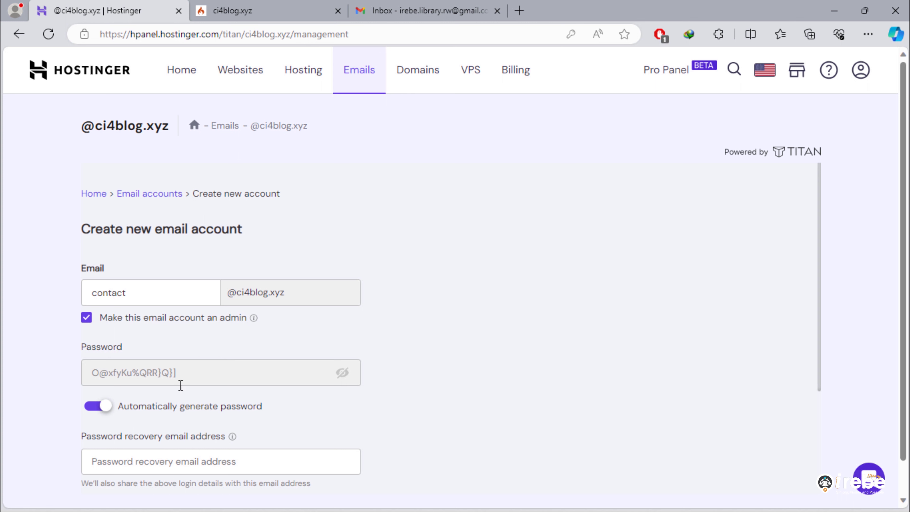
- Copy the generated mailbox password from the form
drag(181, 374, 90, 374)
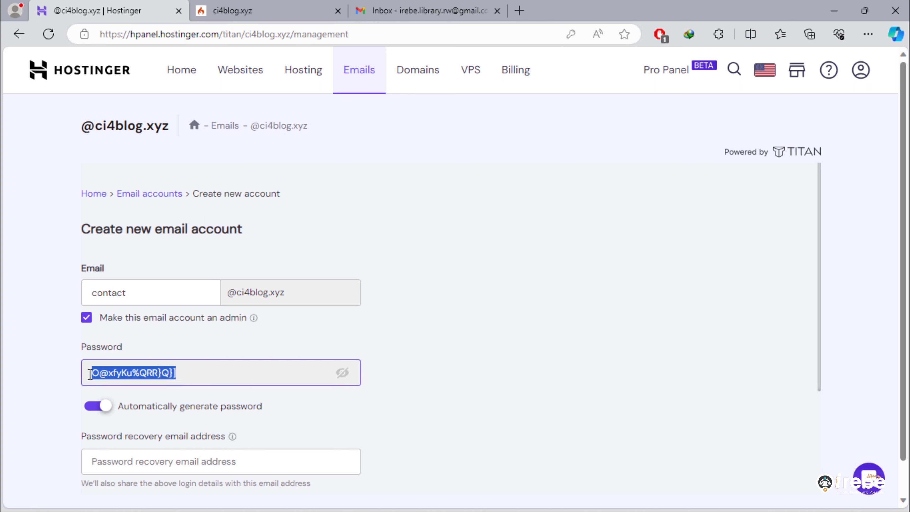
right_click(128, 376)
click(181, 98)
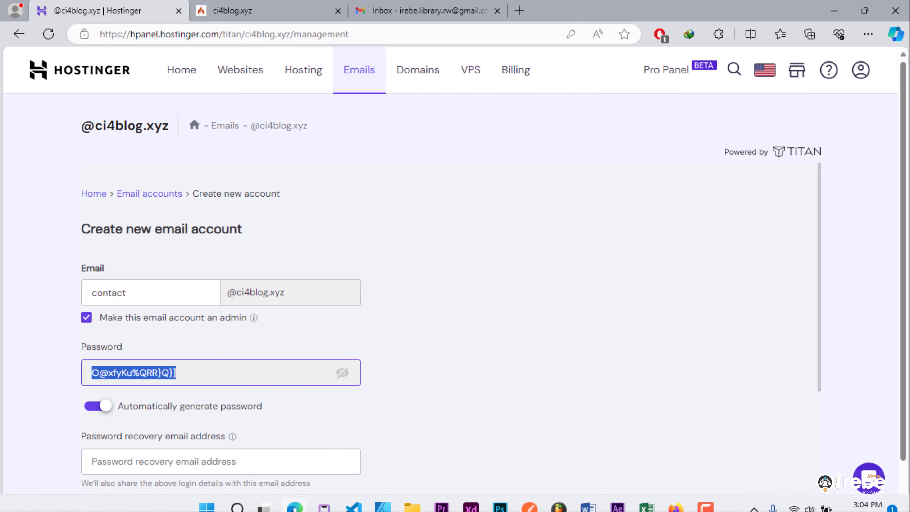
- In a new Notepad note, write an EMAIL: heading and paste the password after EMAIL PASS:
click(234, 500)
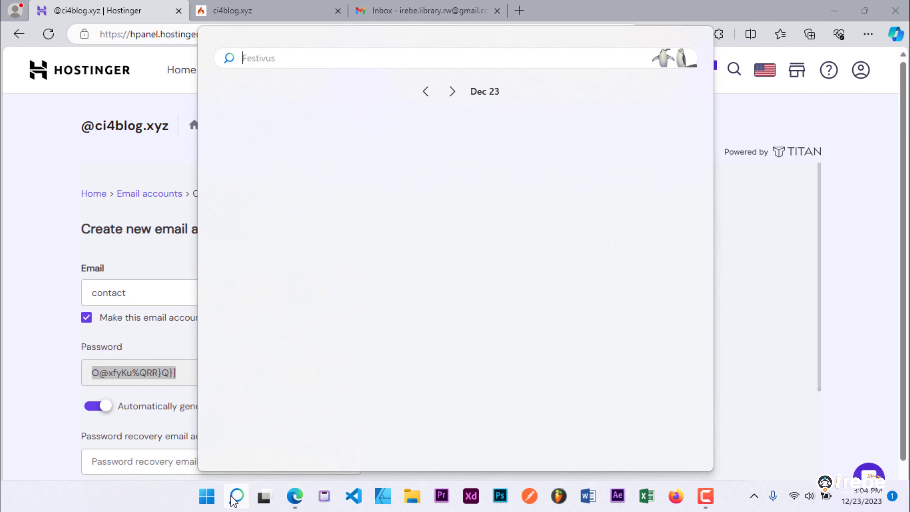
text(note)
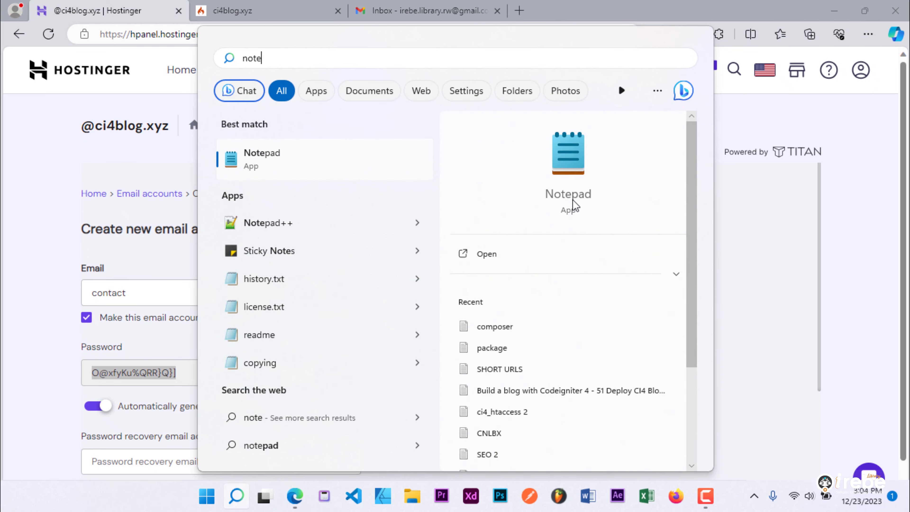
click(574, 204)
drag(392, 62, 586, 291)
text(EMA)
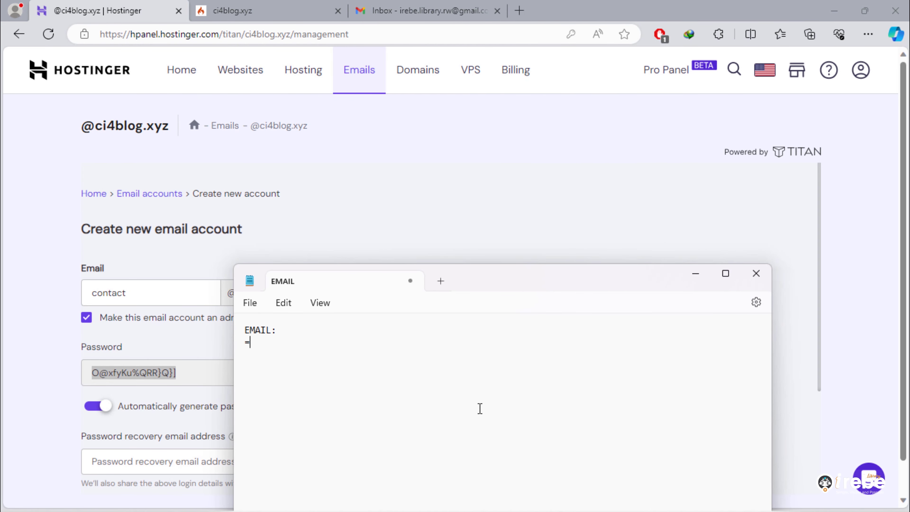
text(IL:)
key(Return)
text(=======  )
text(EMAIL)
text( PASS:)
key(ctrl+v)
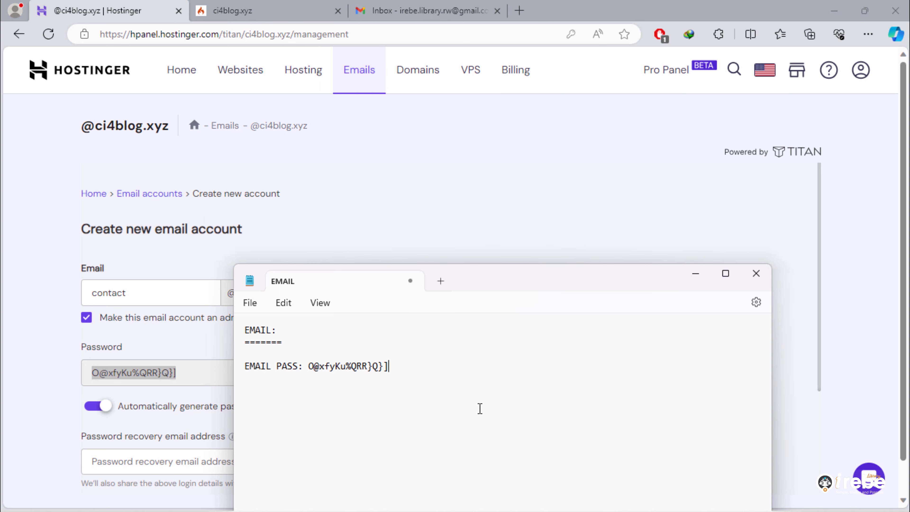
- Create the new admin email account for ci4blog.xyz
click(36, 401)
scroll(36, 400, down, 1)
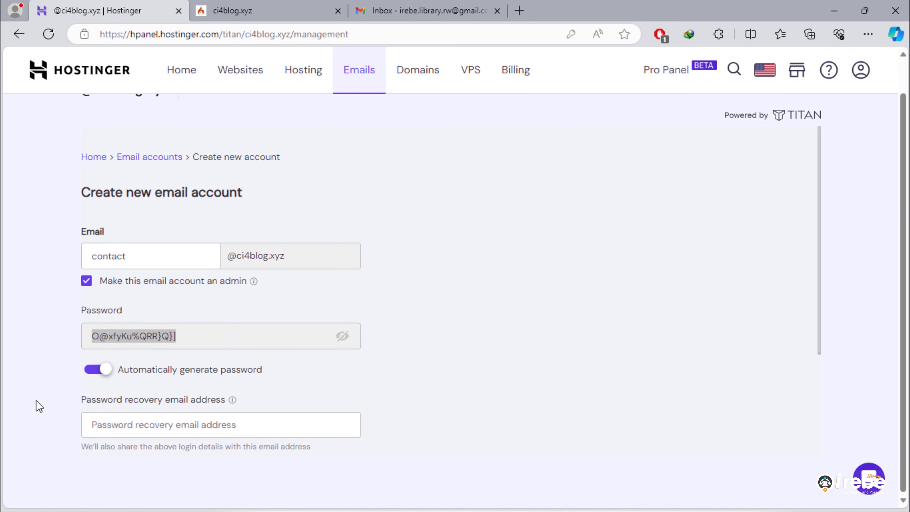
scroll(764, 375, down, 4)
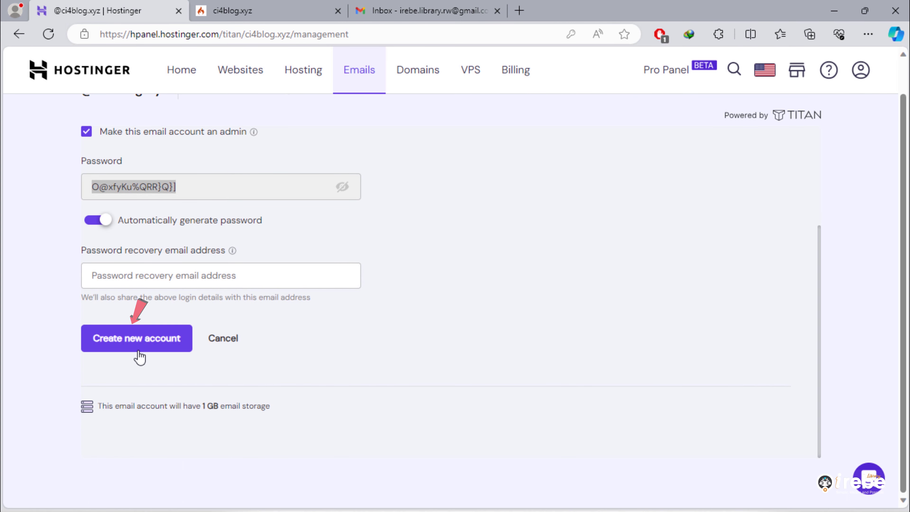
click(127, 348)
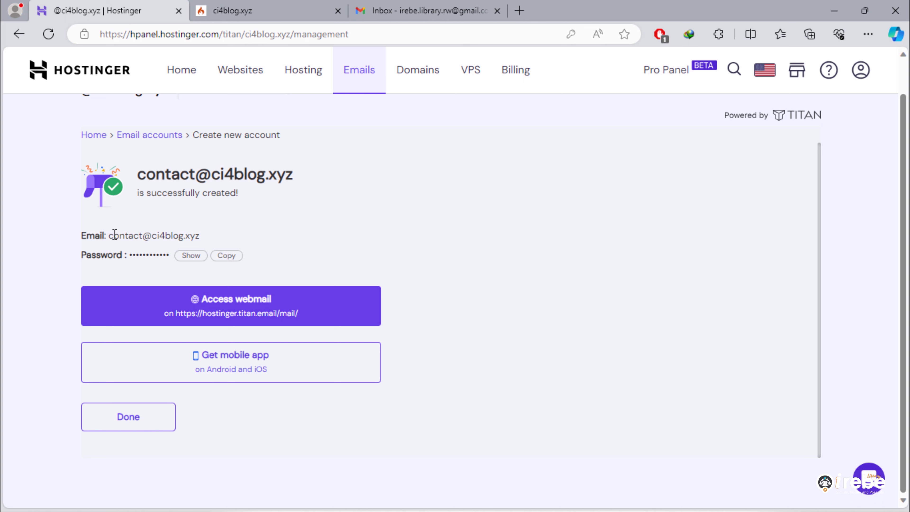
- Copy the new account's email address into the Notepad note after EMAIL ADDR
drag(111, 235, 196, 239)
right_click(196, 237)
click(250, 237)
click(720, 506)
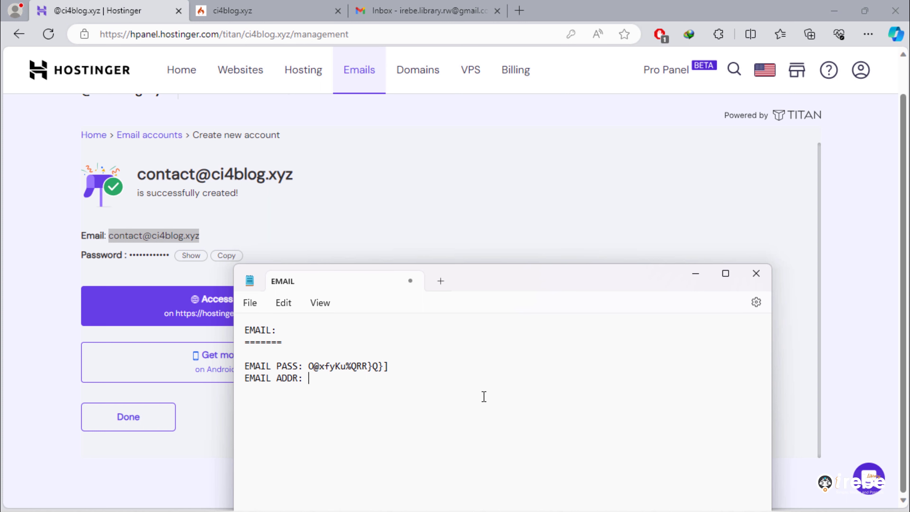
key(ctrl+v)
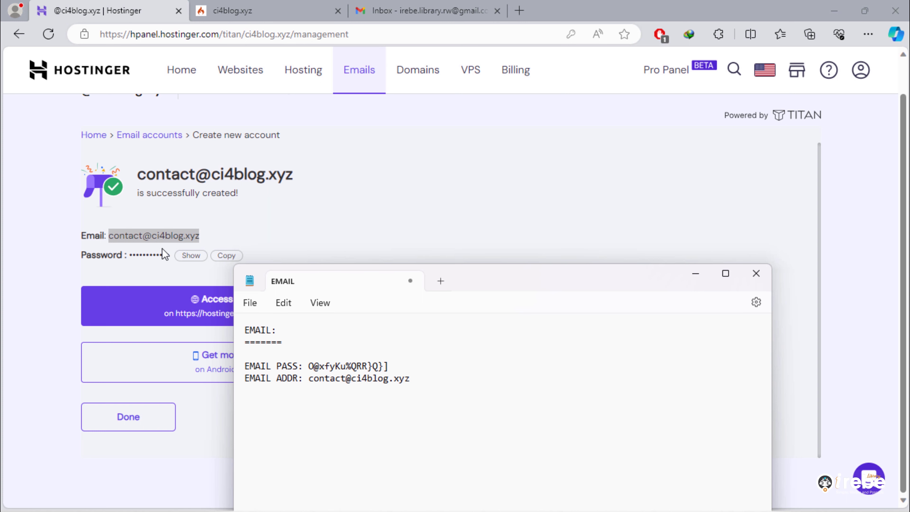
- Reveal the new account's password to check it, then return to the Email Accounts list
click(191, 255)
click(430, 267)
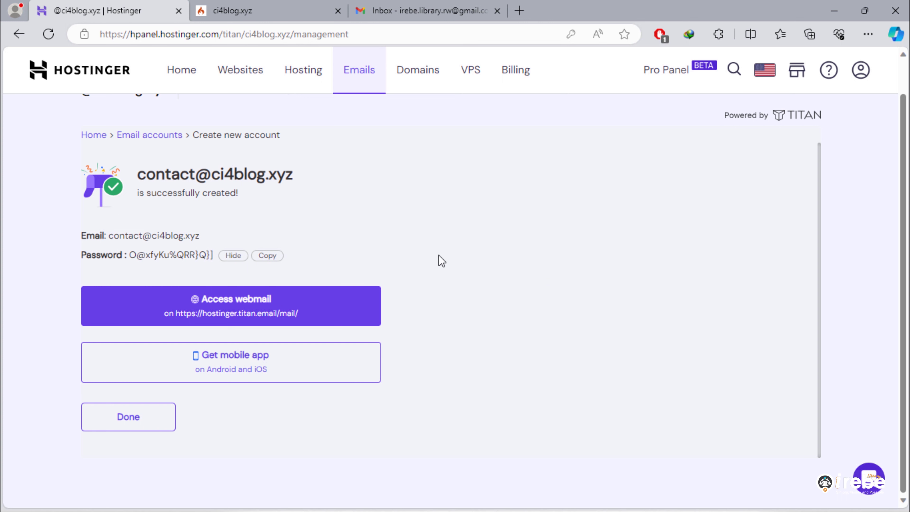
click(128, 417)
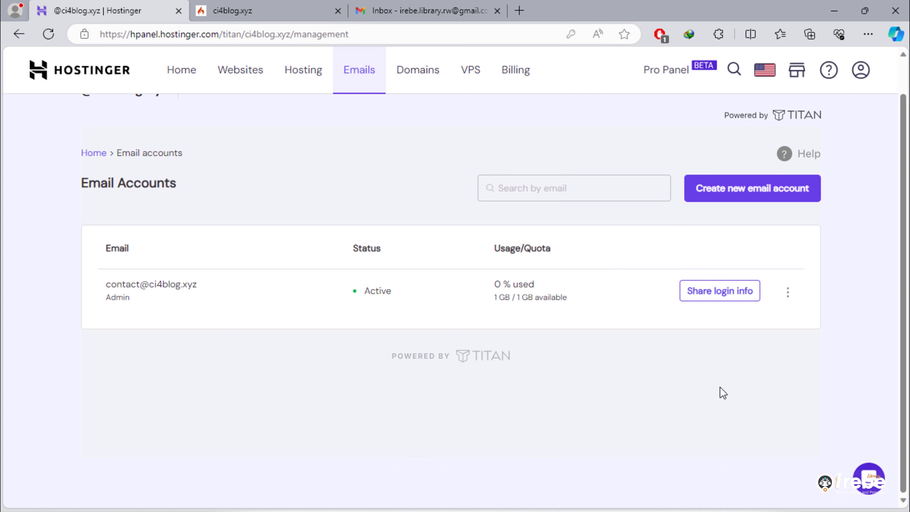
- Go from the Websites list to ci4blog.xyz's Databases page
click(240, 74)
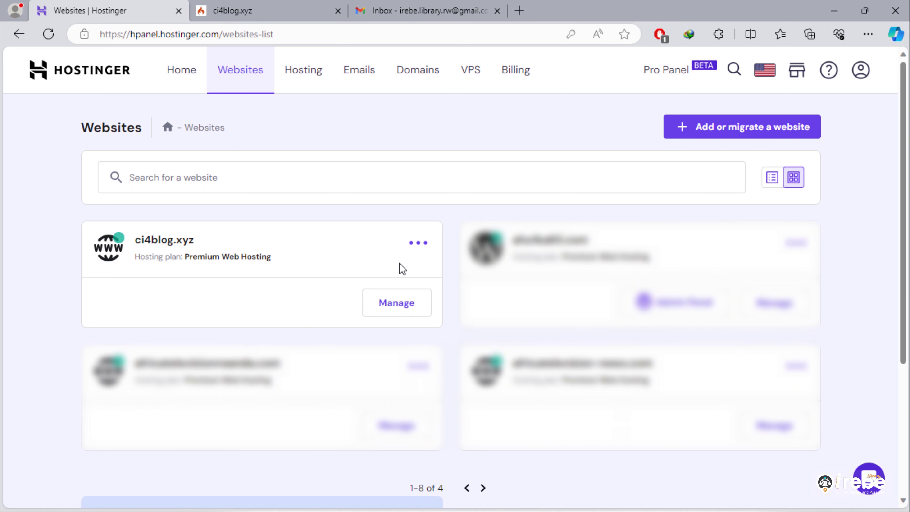
click(408, 309)
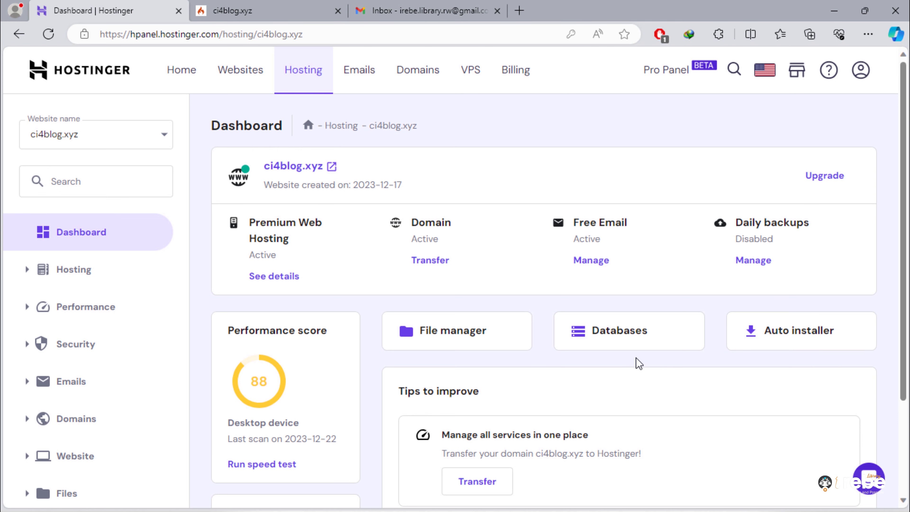
click(635, 337)
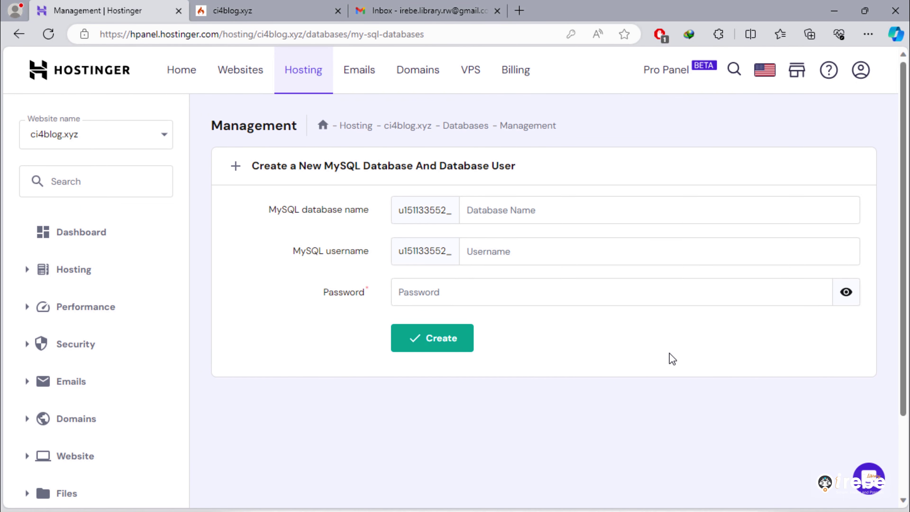
- Enter database name ci4blog_dbname and database username ci4blog_dbuser
click(527, 209)
text(ci4blog_dbname)
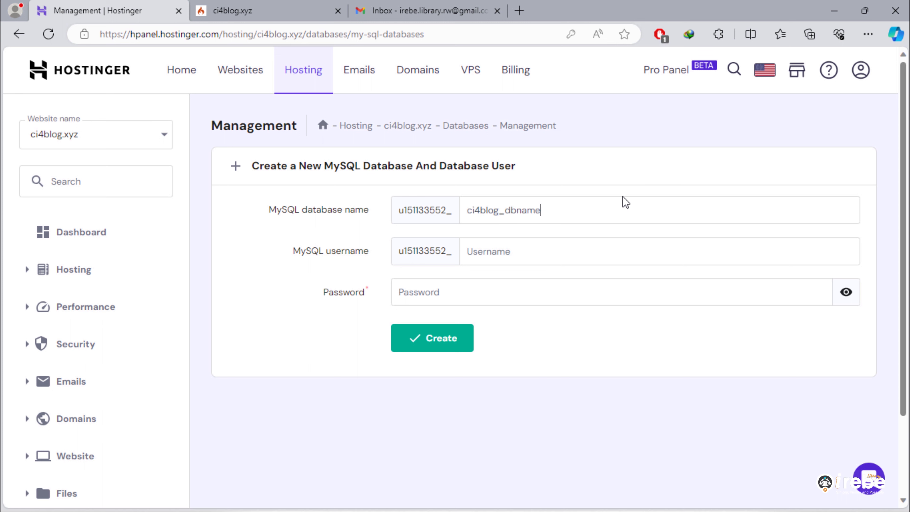
click(516, 246)
text(ci4blog_dbuser)
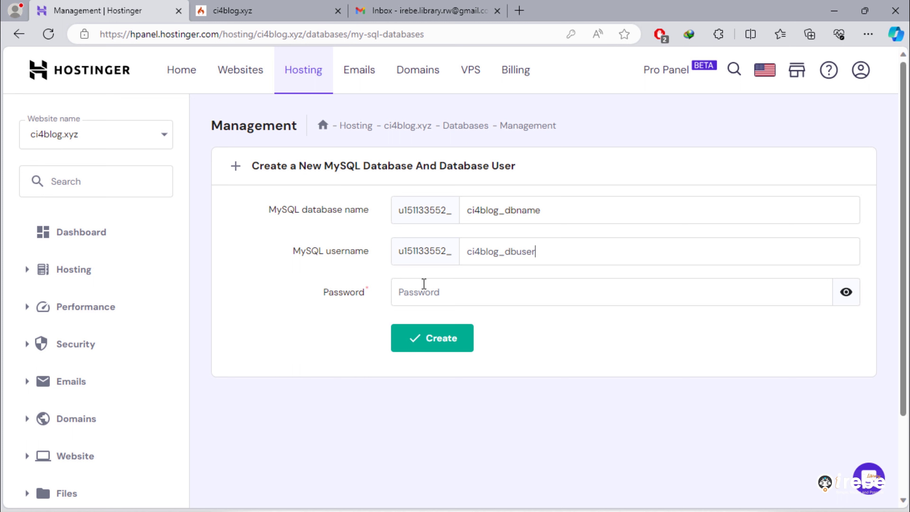
- Enter a trial password, then replace it with a randomly generated database password
click(458, 298)
text(a)
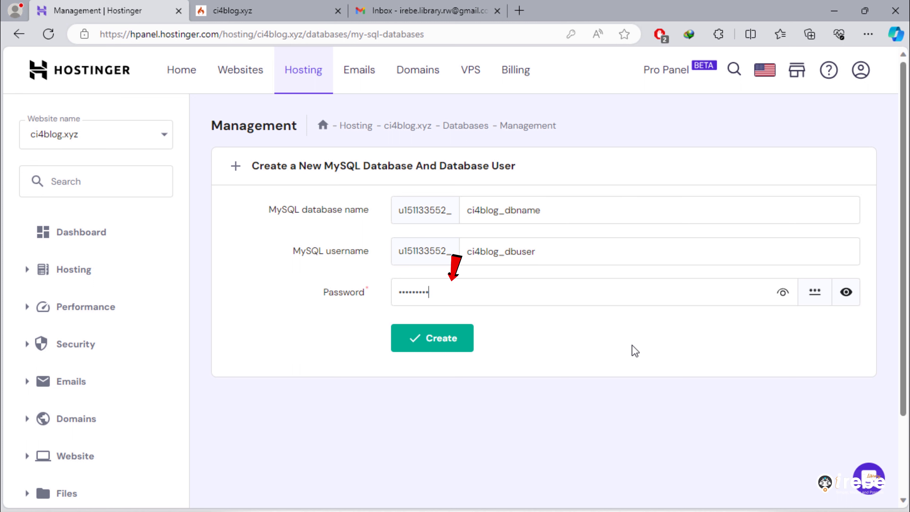
text(•••)
click(783, 292)
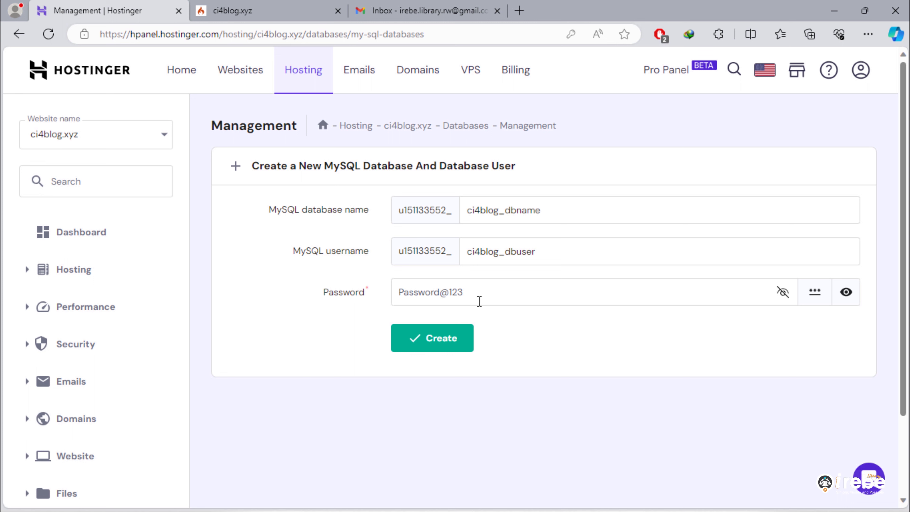
drag(480, 300, 399, 293)
click(683, 353)
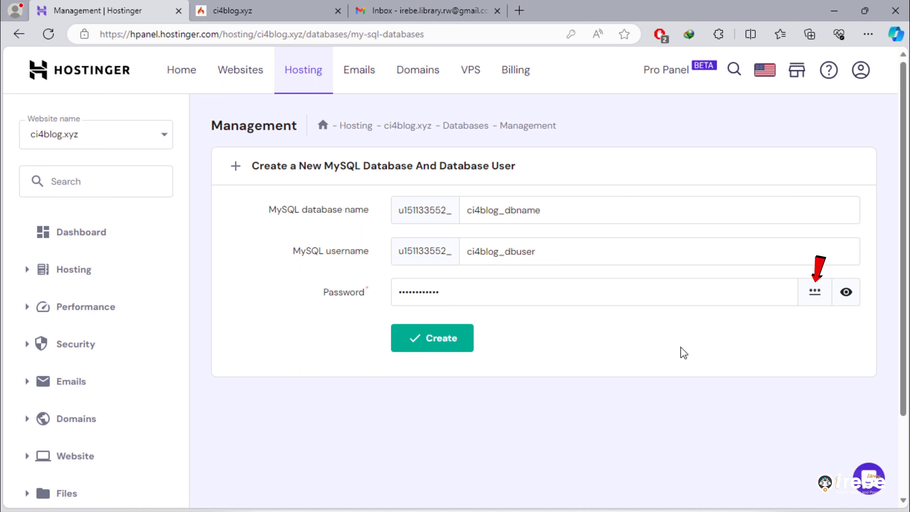
click(814, 300)
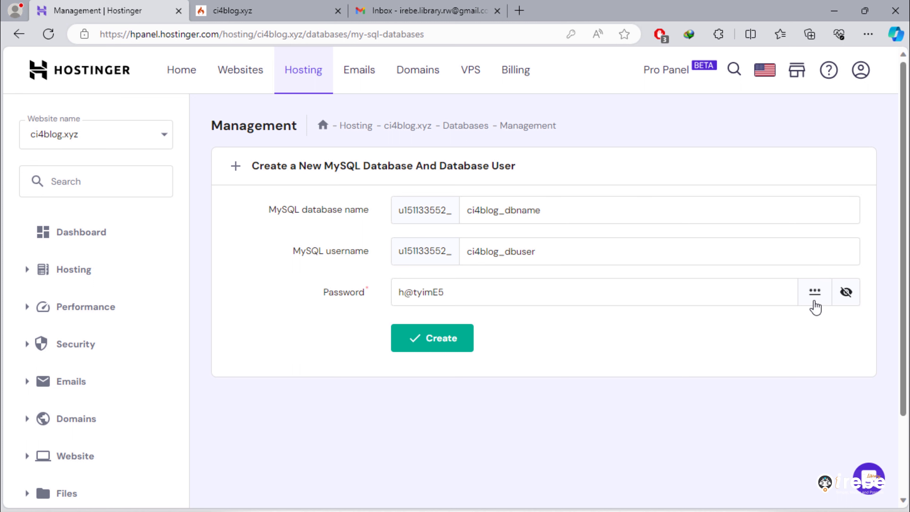
click(815, 301)
click(814, 301)
click(814, 300)
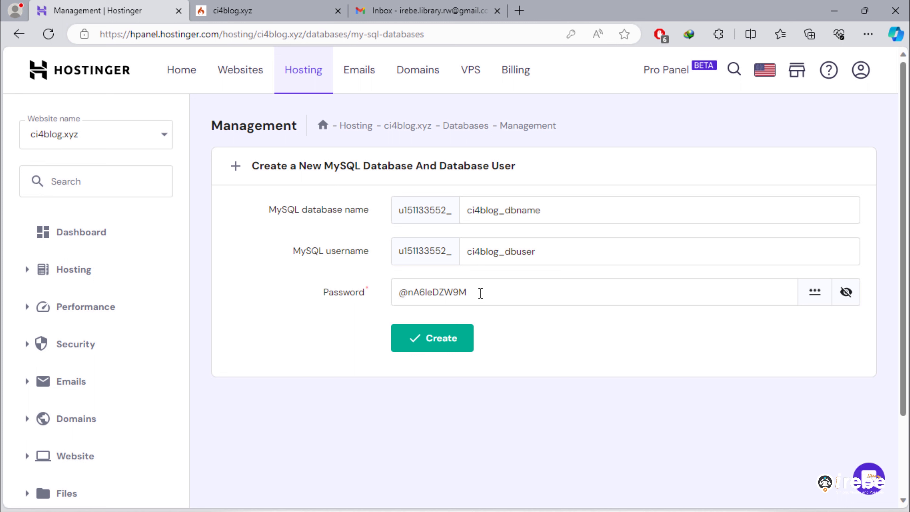
- Copy the generated database password into Notepad under a ======== separator as DB_PASS
triple_click(391, 293)
right_click(432, 290)
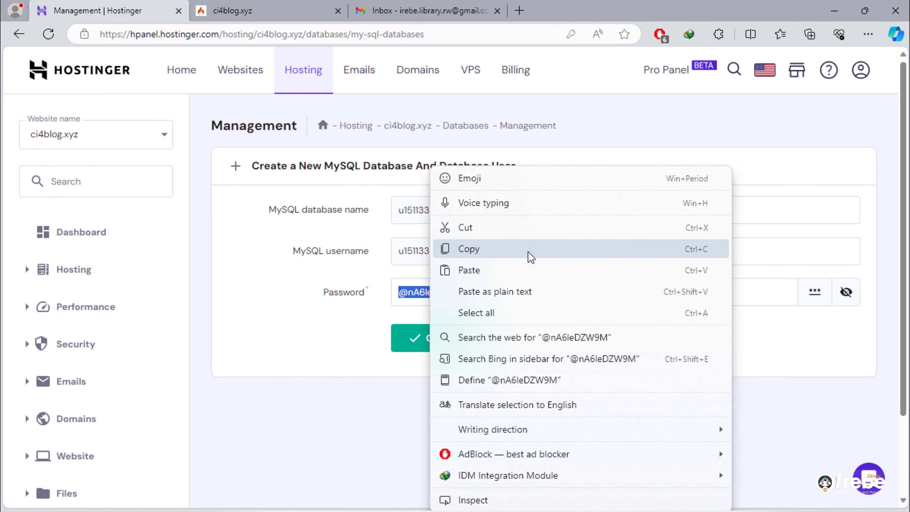
click(531, 257)
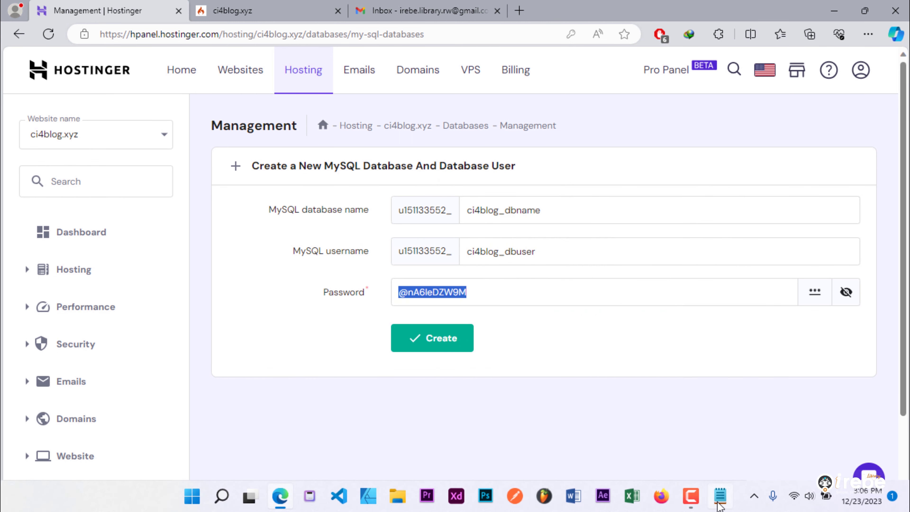
click(720, 508)
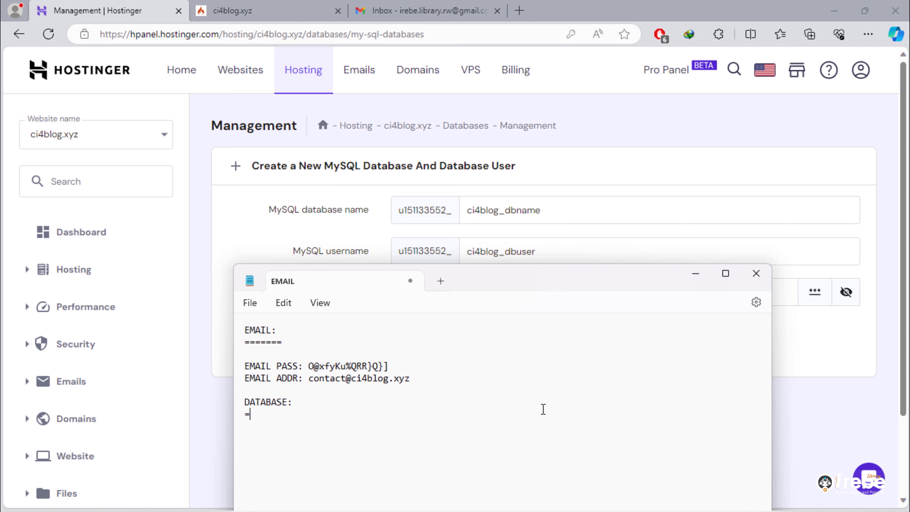
text(========)
key(ctrl+v)
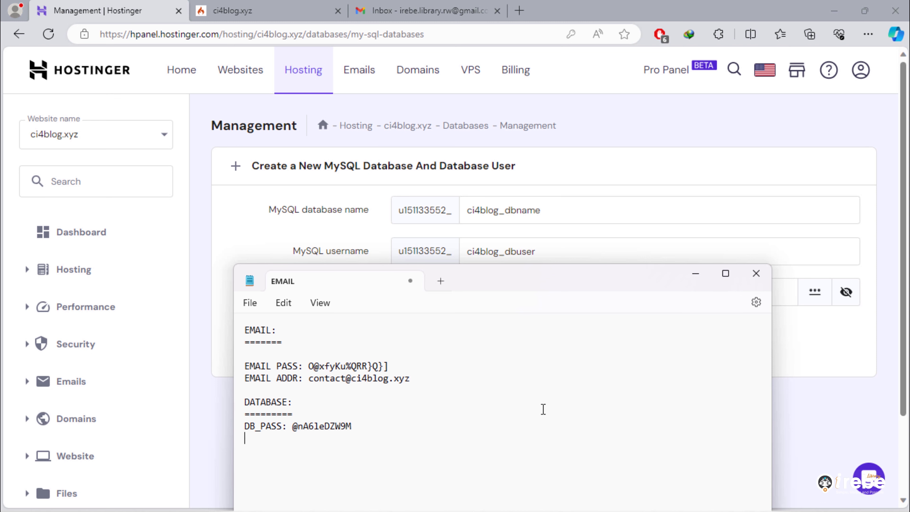
- Copy the created database's full name onto a new DB_NAME line in Notepad
click(241, 220)
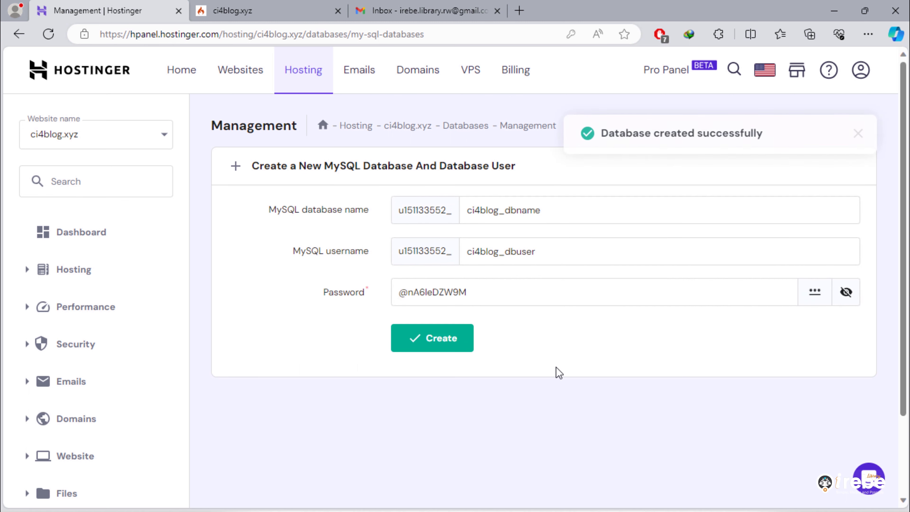
scroll(559, 373, down, 3)
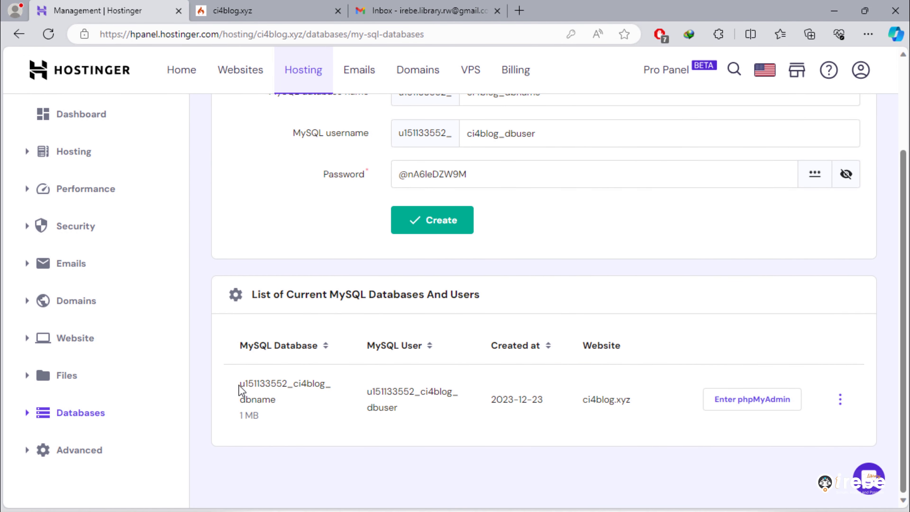
drag(241, 385, 291, 401)
click(409, 372)
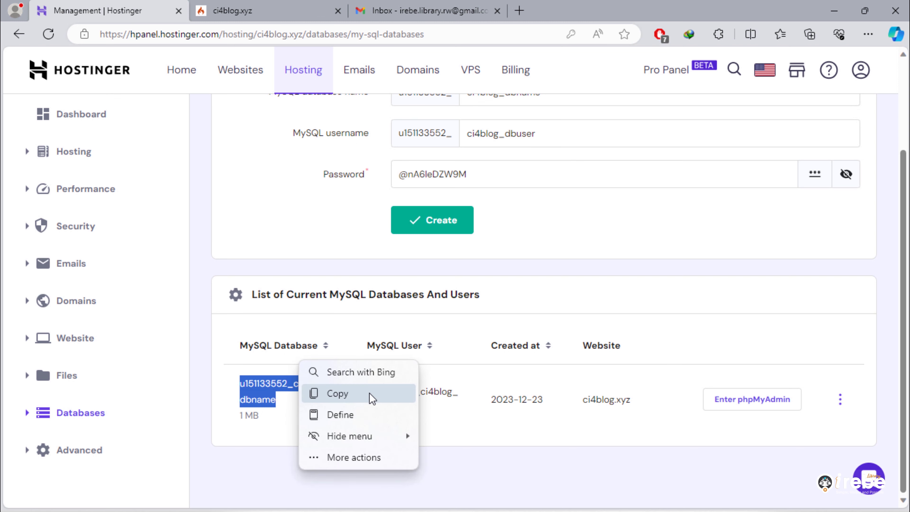
click(372, 397)
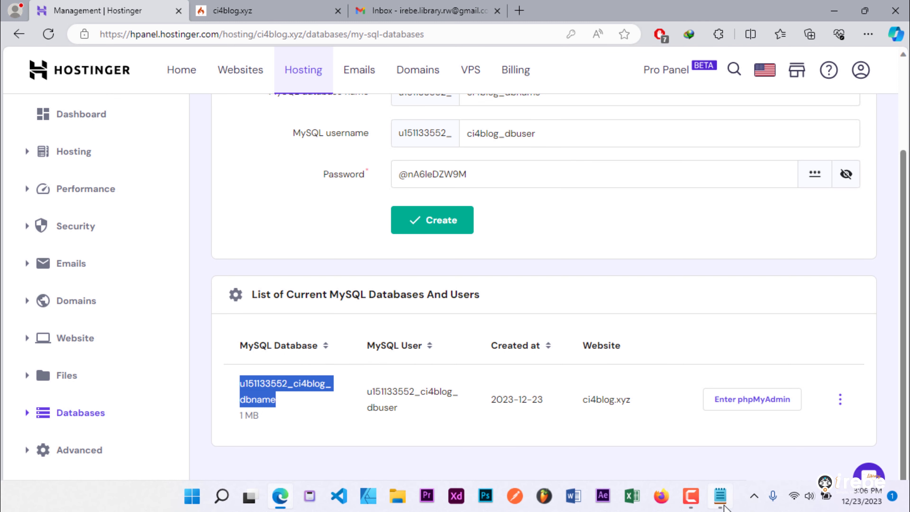
click(720, 507)
click(439, 435)
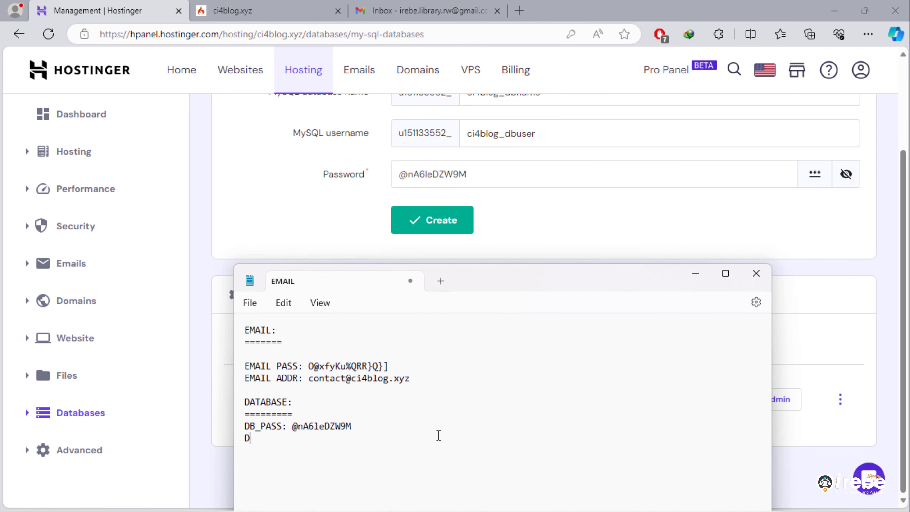
text(DB_NAME:)
key(ctrl+v)
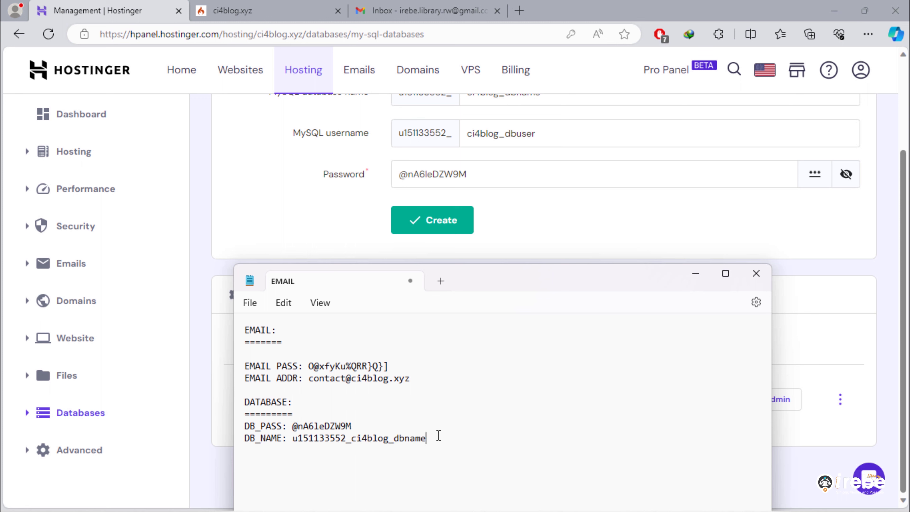
- Paste the database user's full name after DB_USER in Notepad and minimize the notes
click(200, 366)
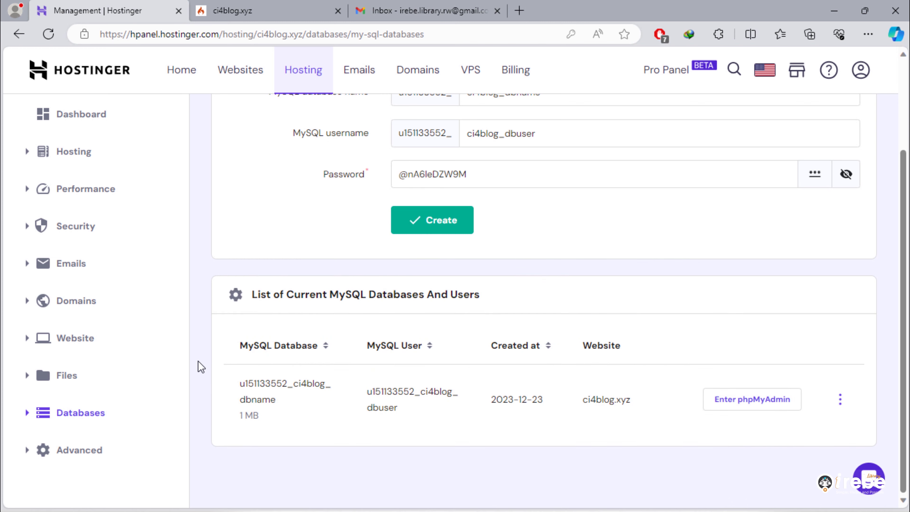
double_click(371, 396)
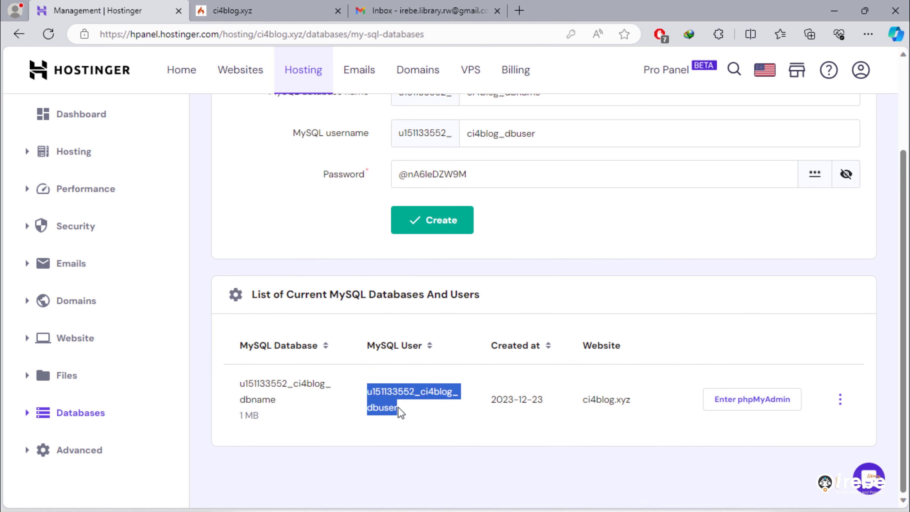
click(517, 385)
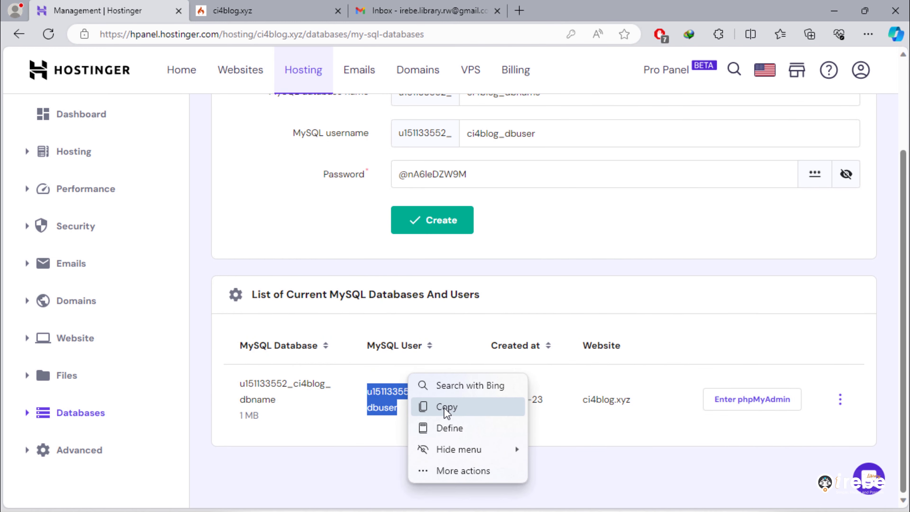
click(447, 407)
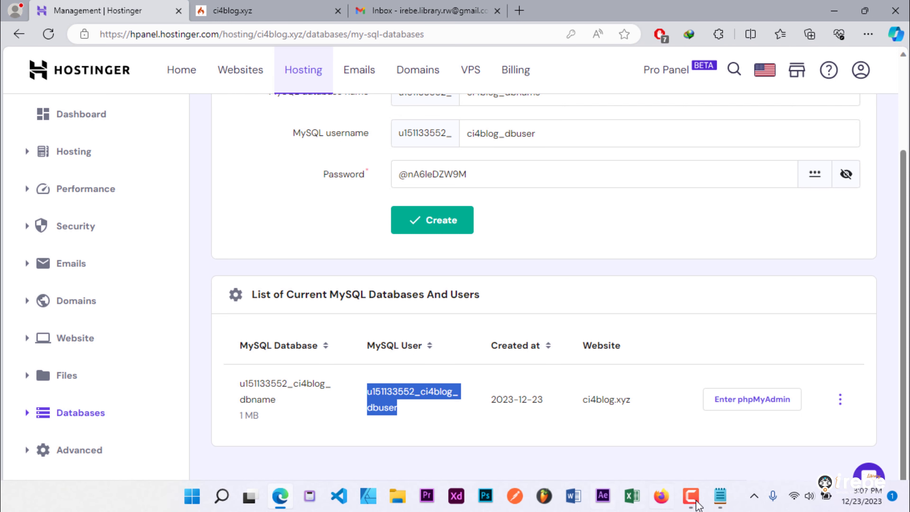
click(720, 506)
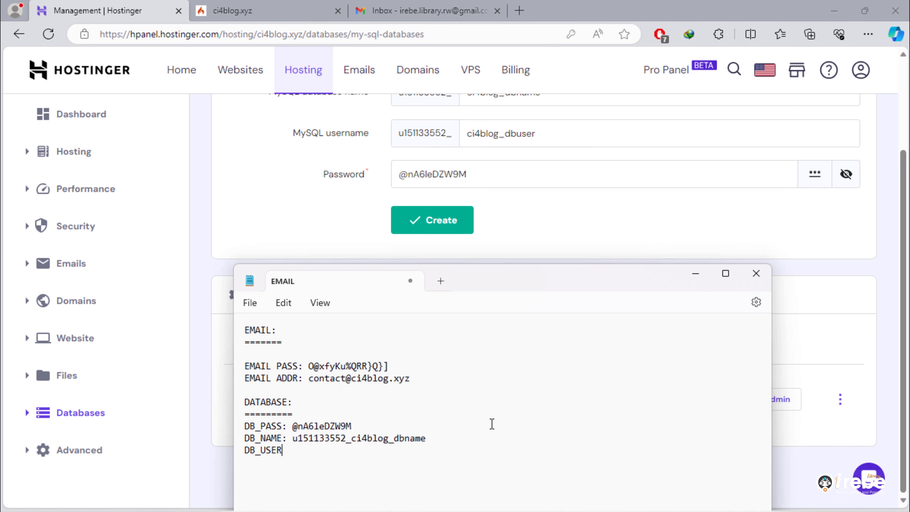
key(ctrl+v)
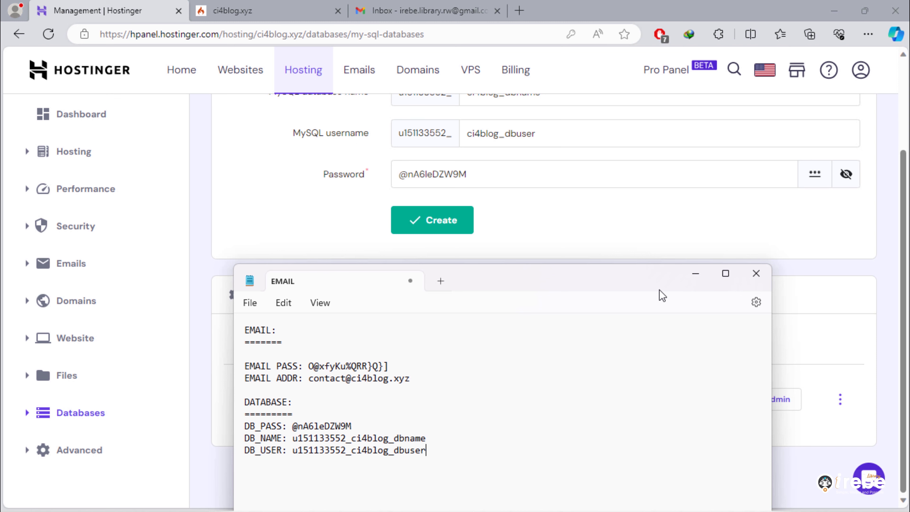
click(695, 273)
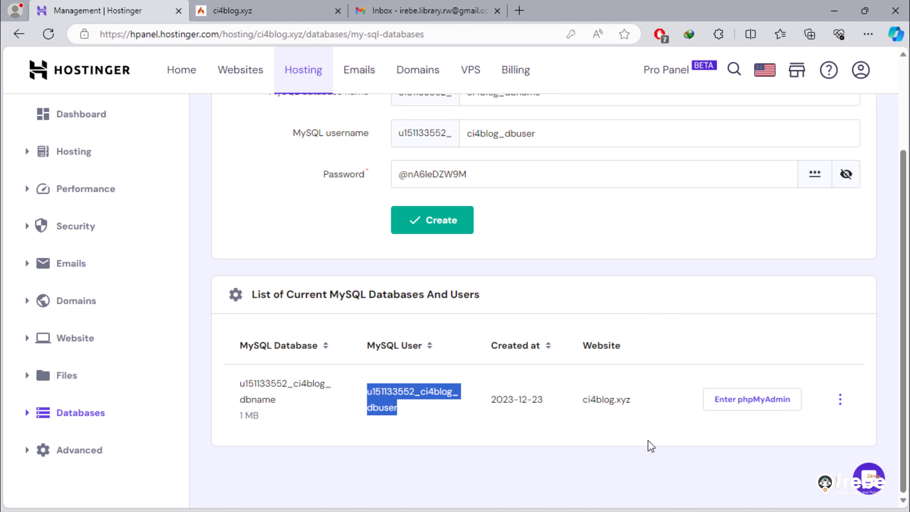
click(651, 447)
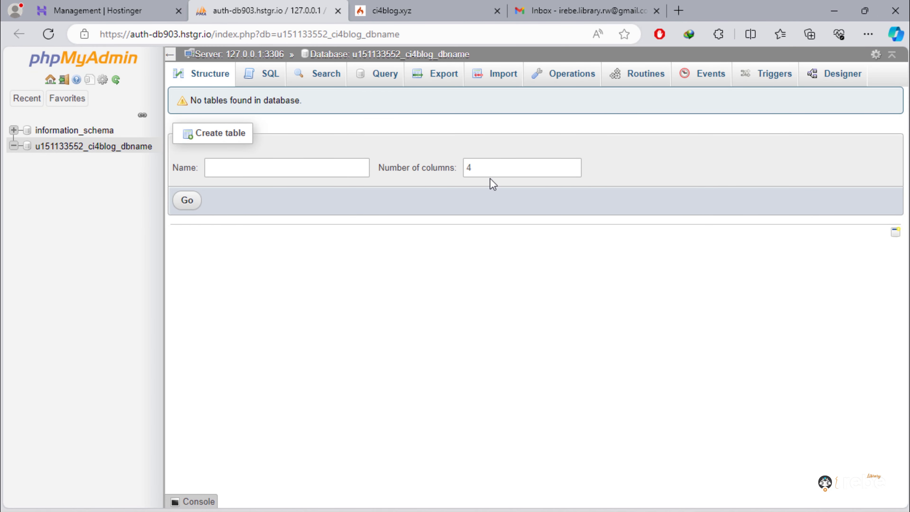
- Import Desktop's ci4blog_db.sql into ci4blog_dbname through phpMyAdmin's Import page
click(494, 77)
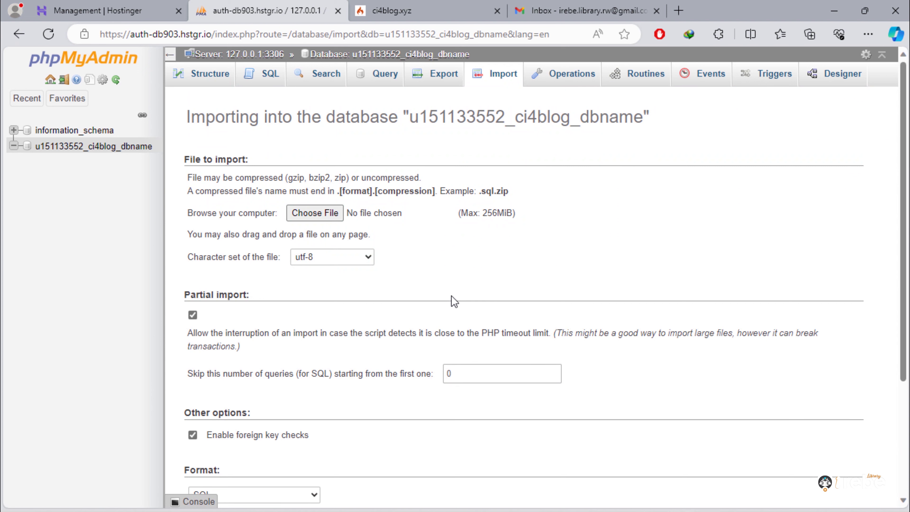
click(331, 216)
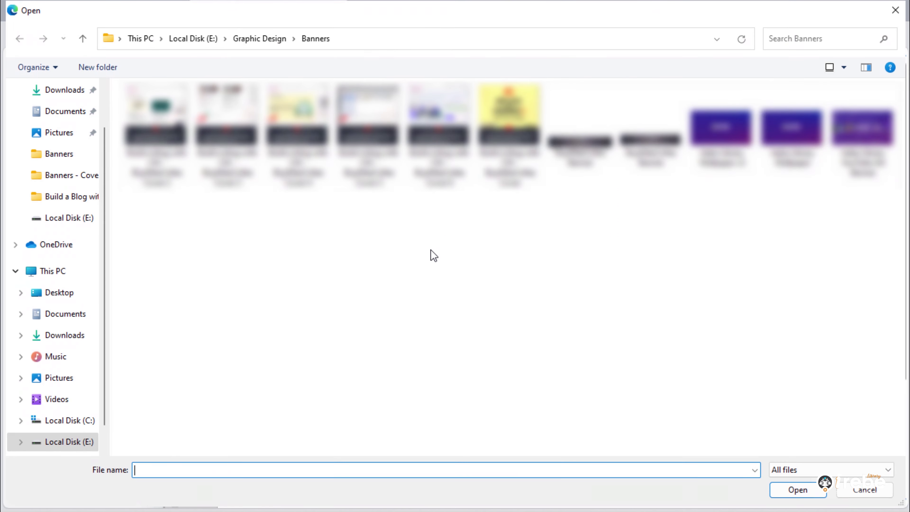
scroll(38, 244, up, 2)
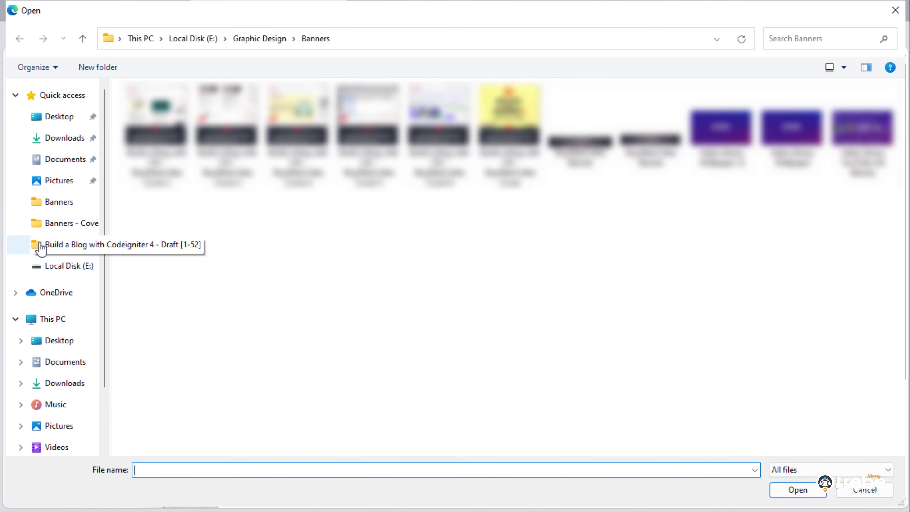
click(59, 124)
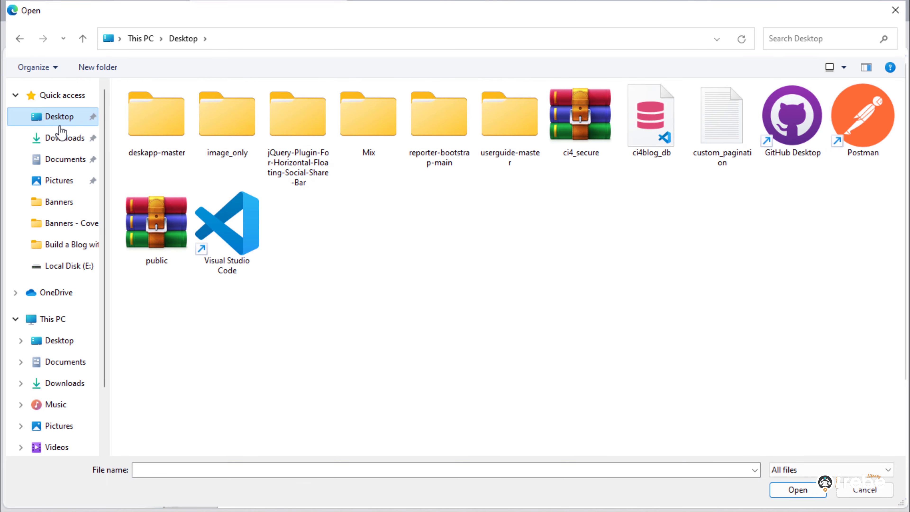
double_click(651, 119)
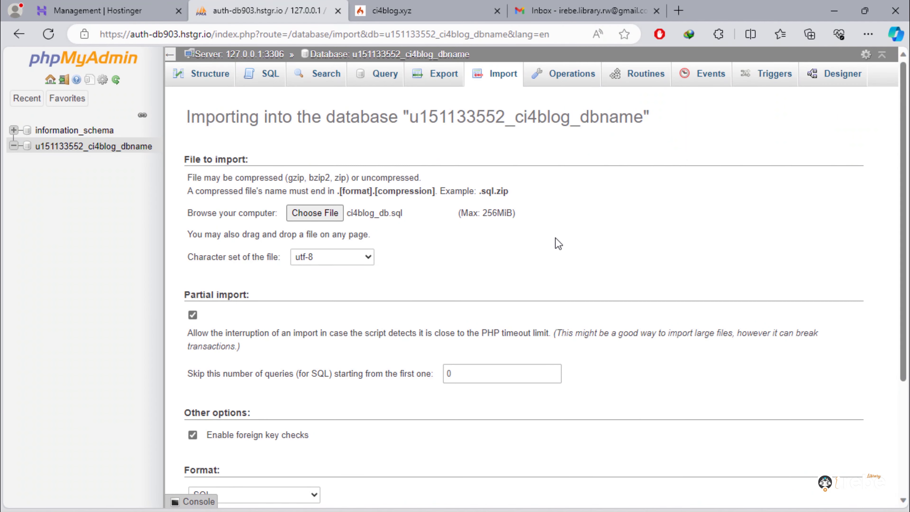
scroll(567, 262, down, 3)
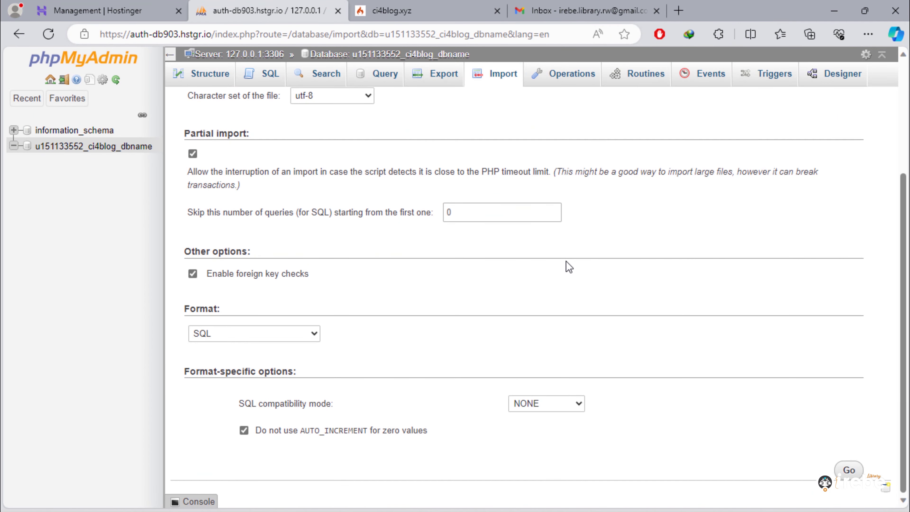
click(856, 469)
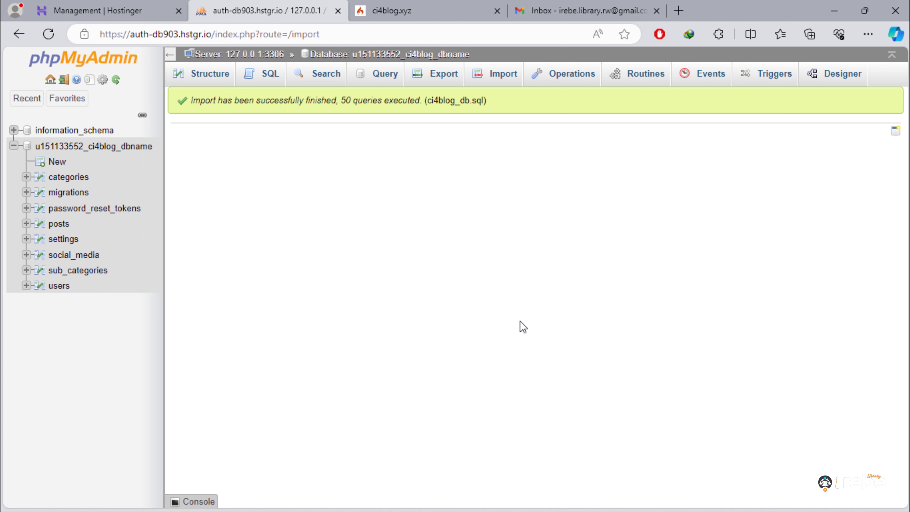
- Return to the Hostinger tab and open File Manager from the Files sidebar section
click(94, 6)
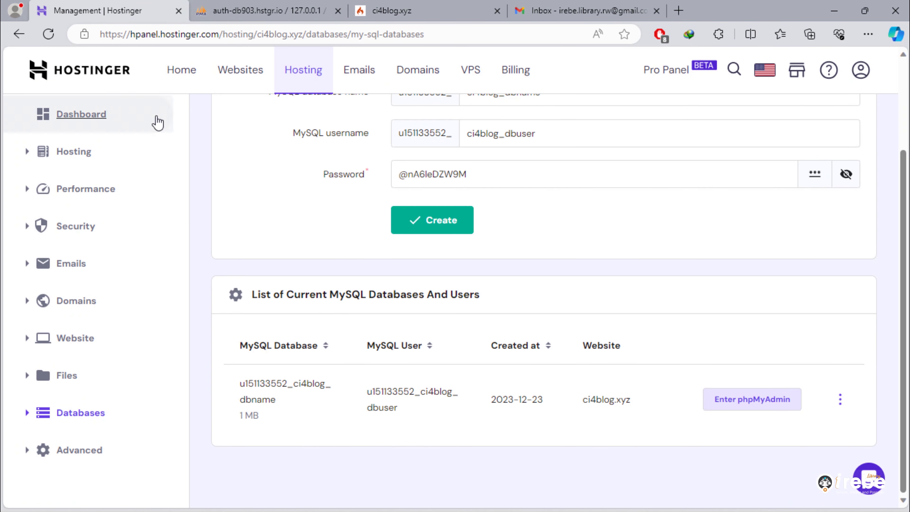
scroll(262, 218, up, 3)
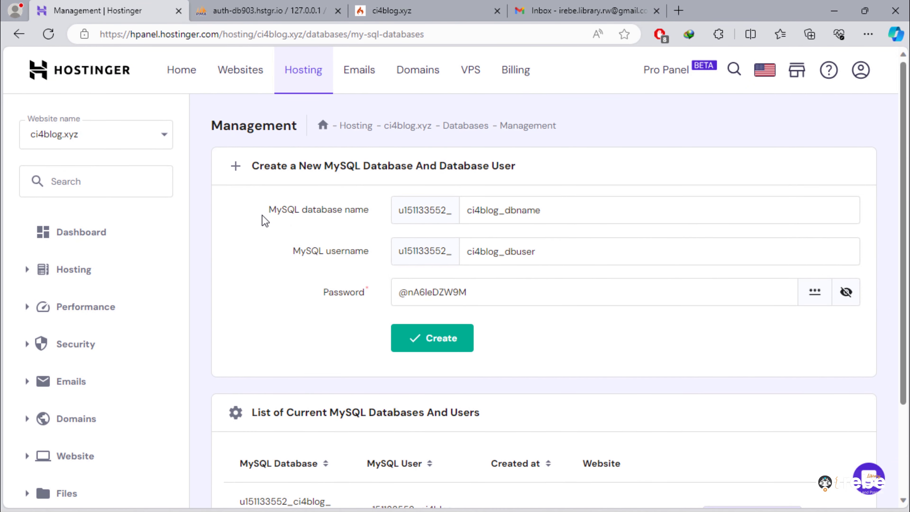
scroll(265, 220, down, 3)
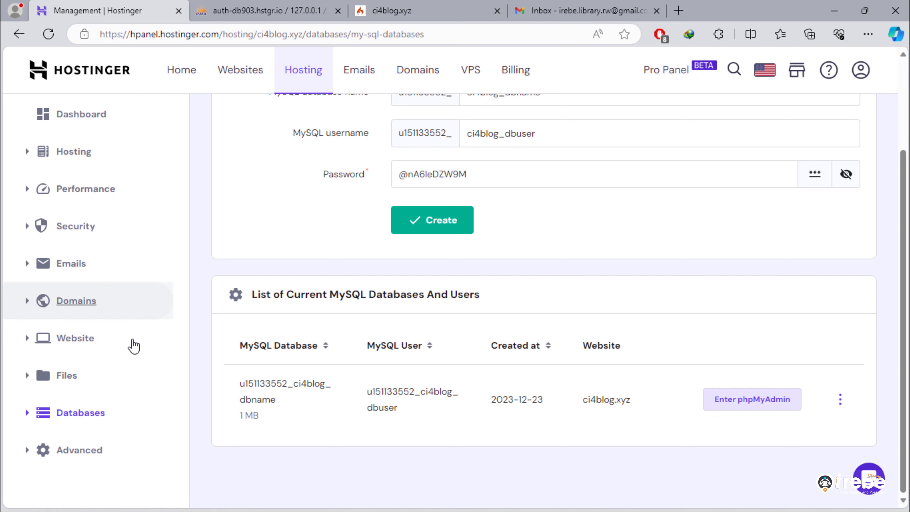
click(59, 379)
click(65, 406)
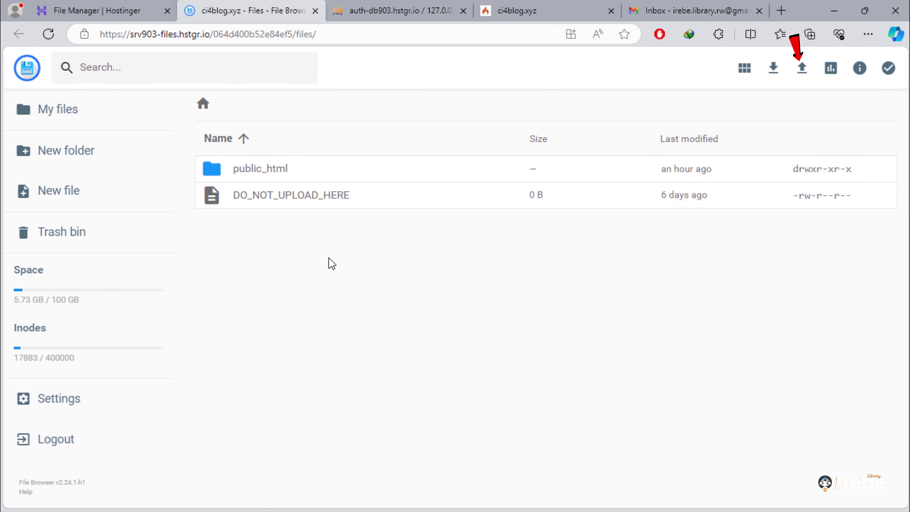
- Upload ci4_secure.zip from the Desktop to the home folder and extract it into '.'
click(804, 70)
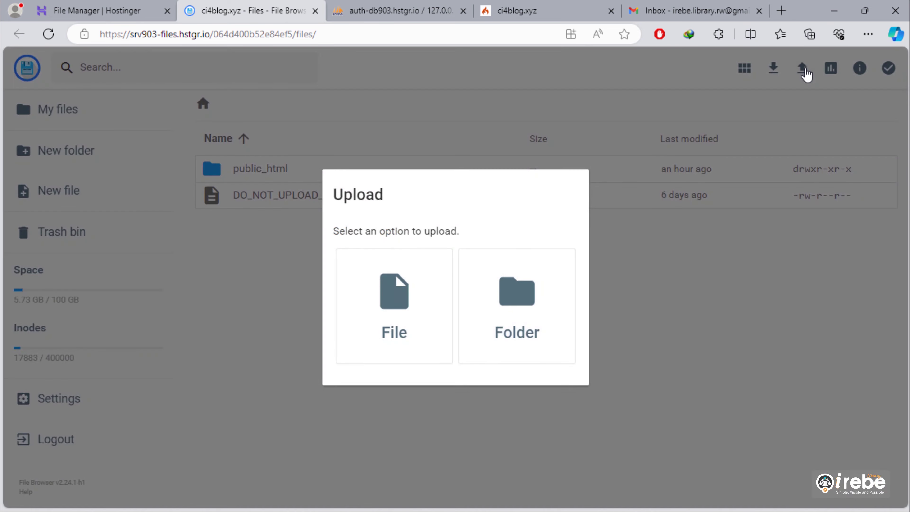
click(392, 315)
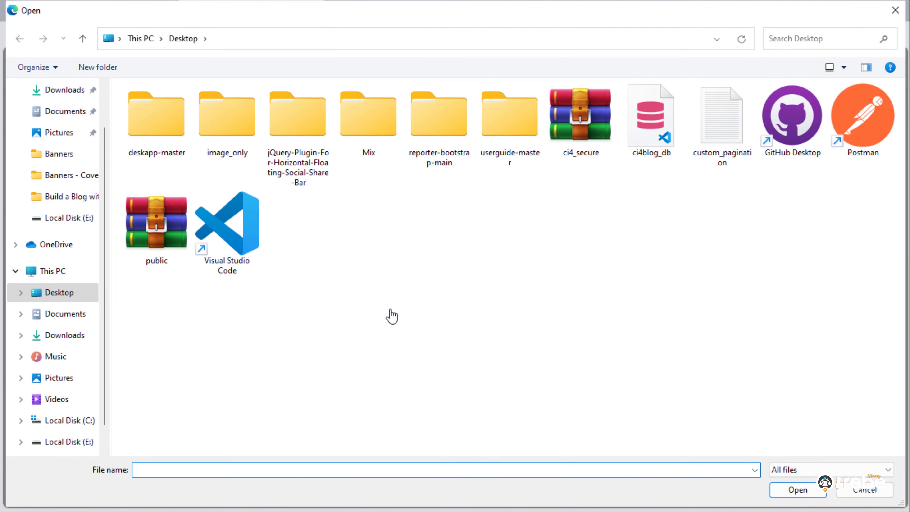
double_click(580, 118)
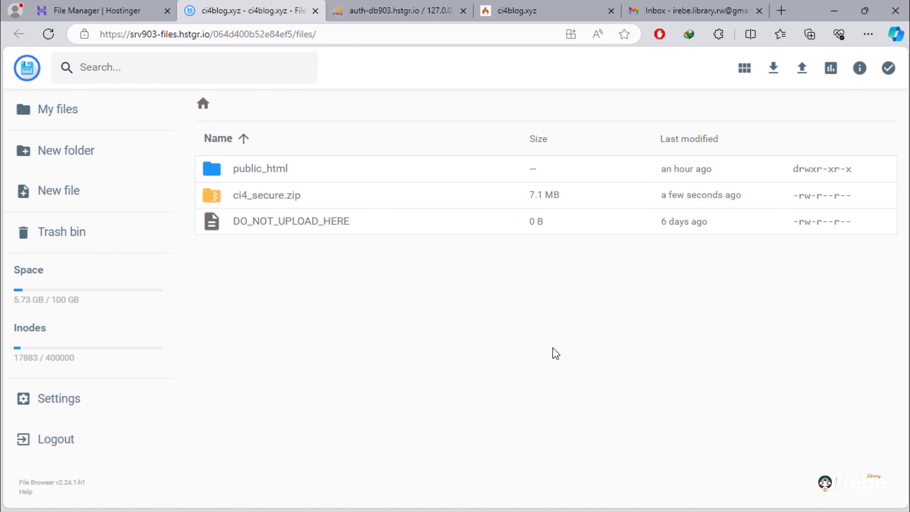
right_click(268, 205)
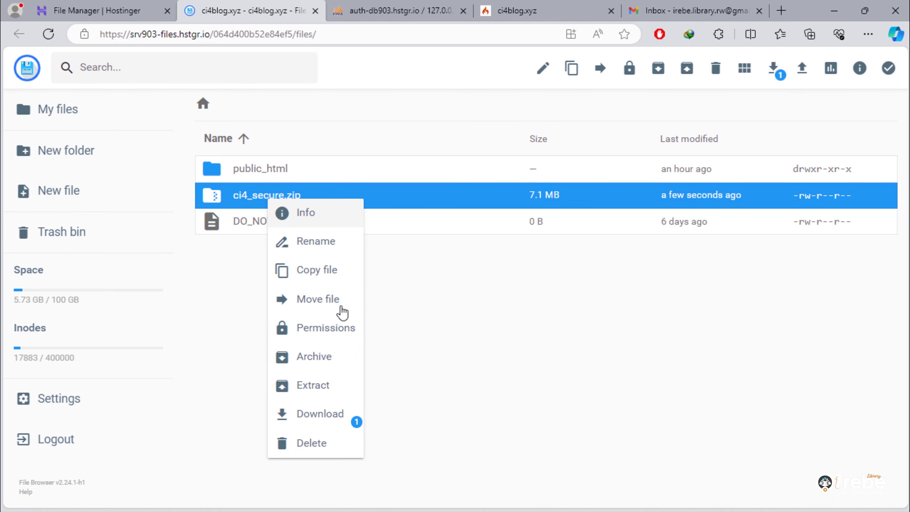
click(329, 399)
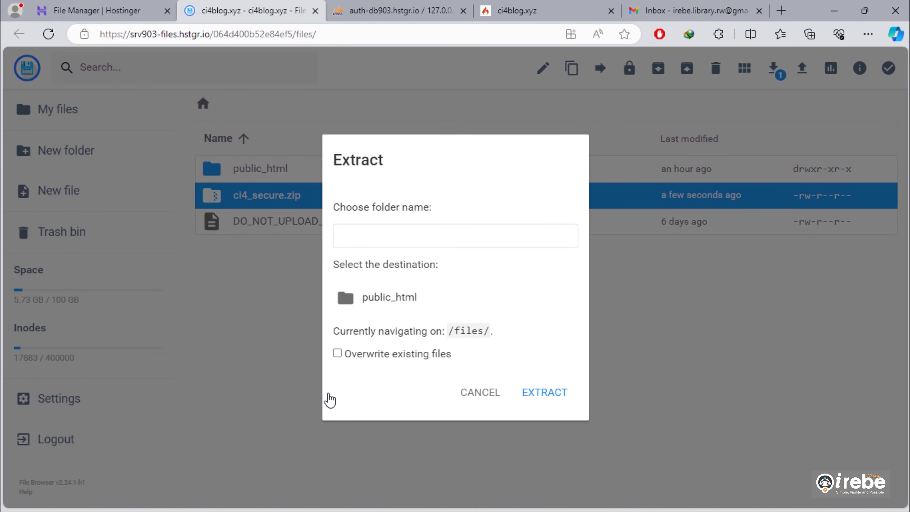
click(545, 398)
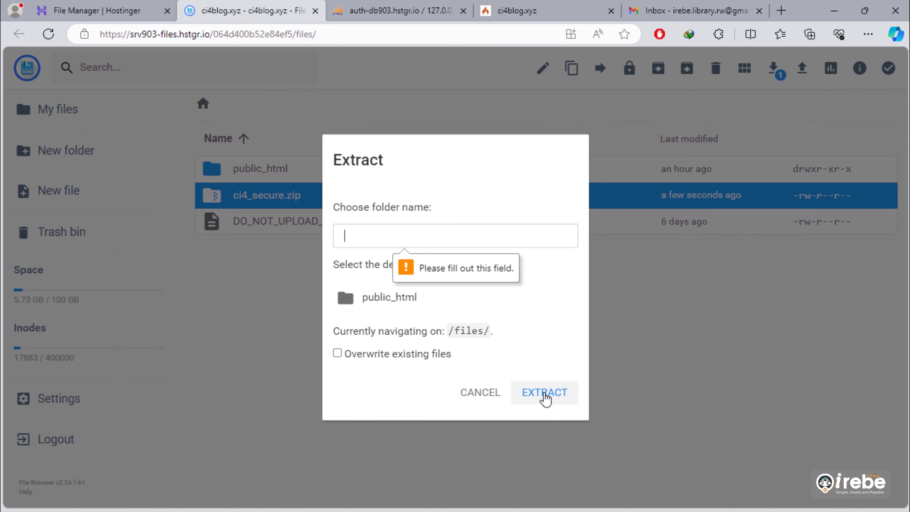
text(.)
click(545, 394)
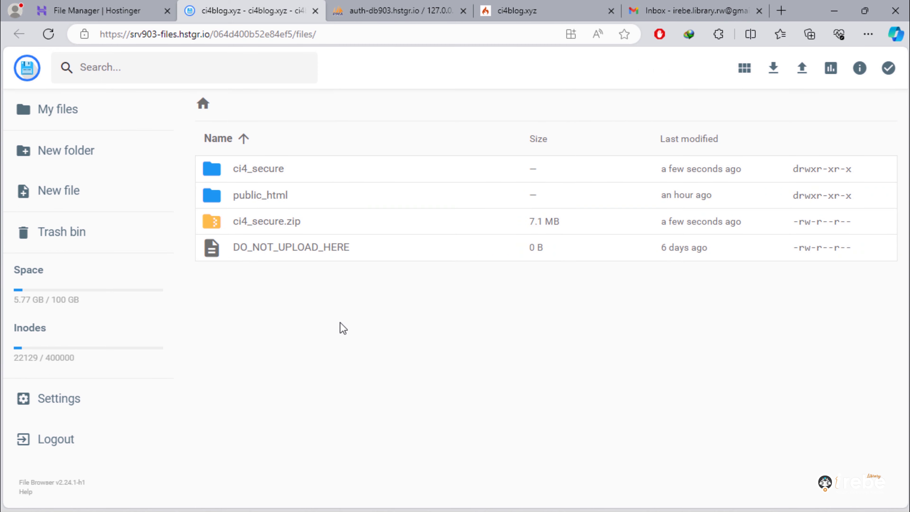
- Delete the ci4_secure.zip archive
right_click(228, 230)
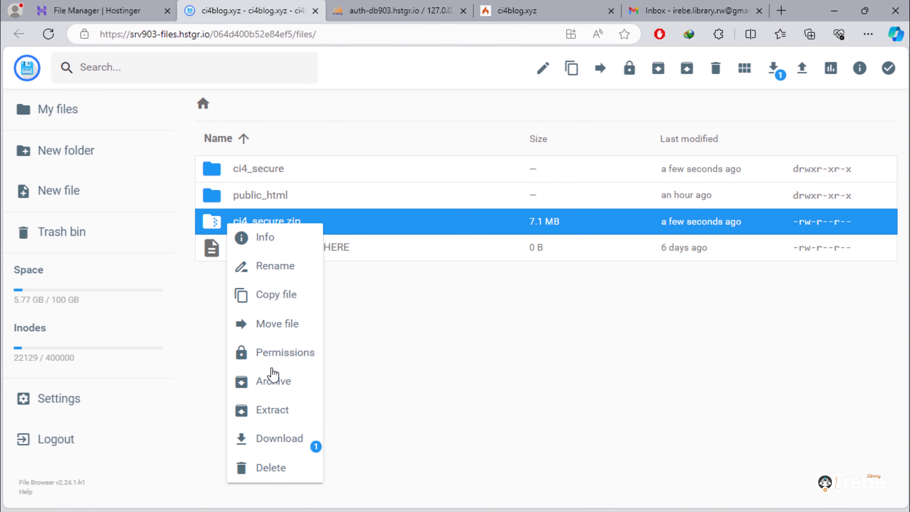
click(273, 470)
click(550, 316)
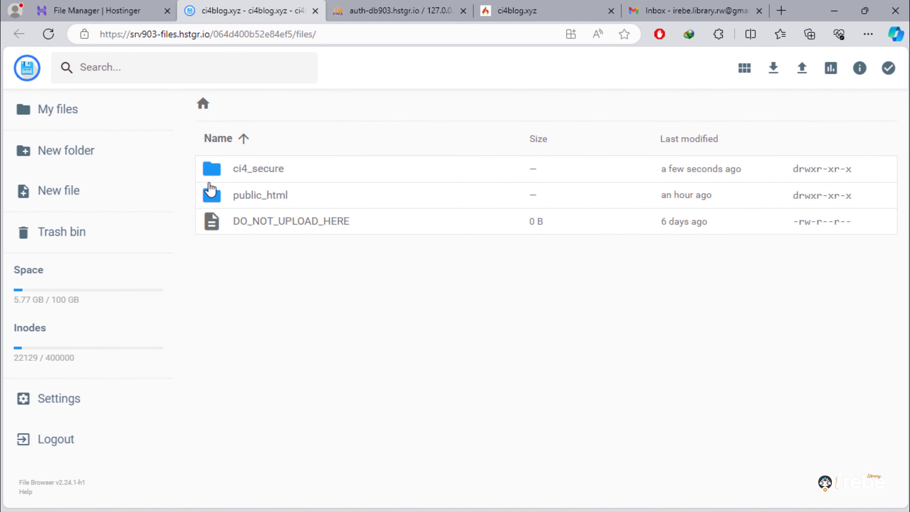
- Open public_html and permanently delete its index.php
click(259, 170)
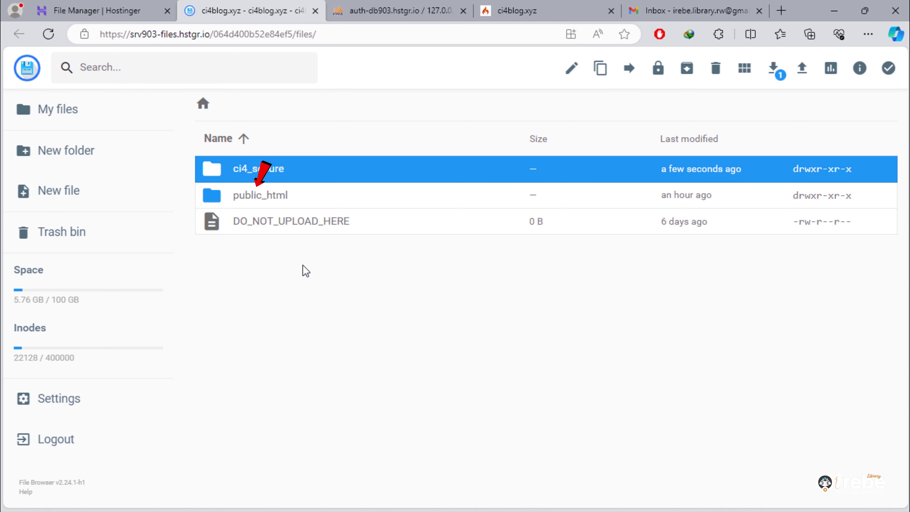
double_click(255, 195)
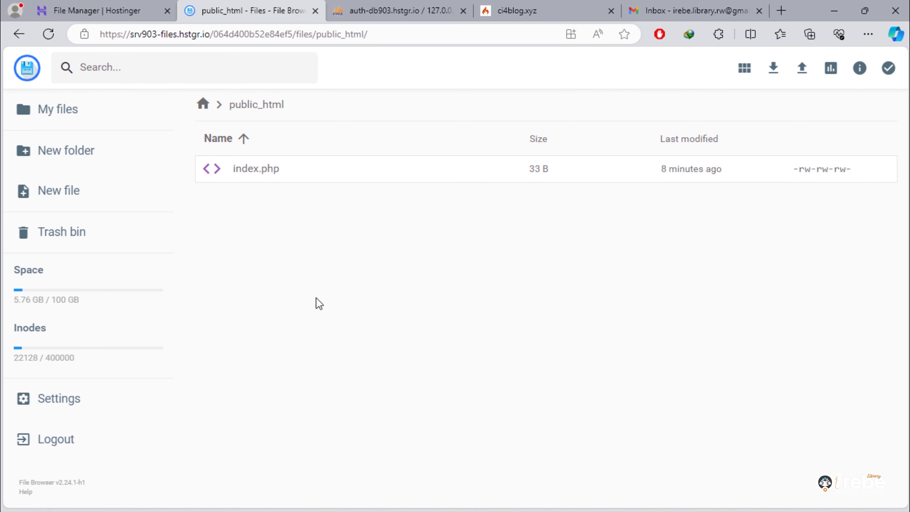
right_click(246, 174)
click(298, 417)
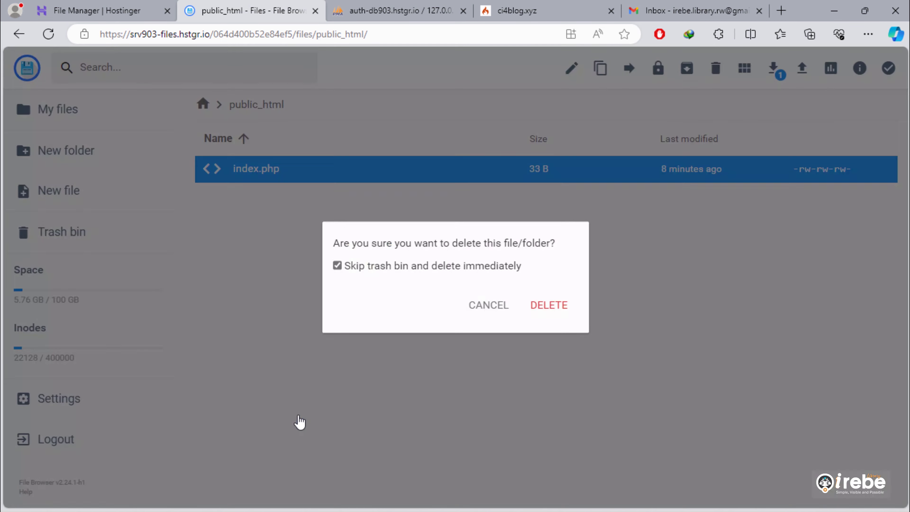
click(542, 307)
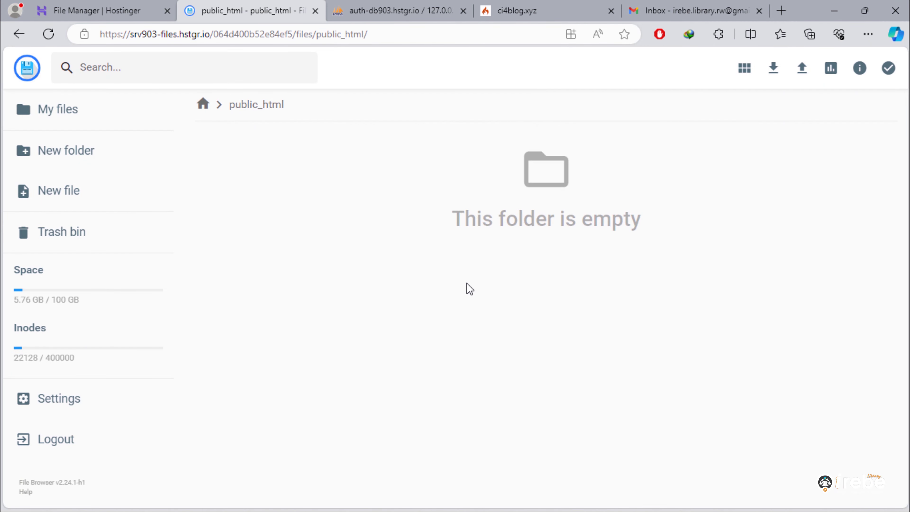
- Upload public.zip from the Desktop into public_html and extract it there
click(803, 73)
click(416, 294)
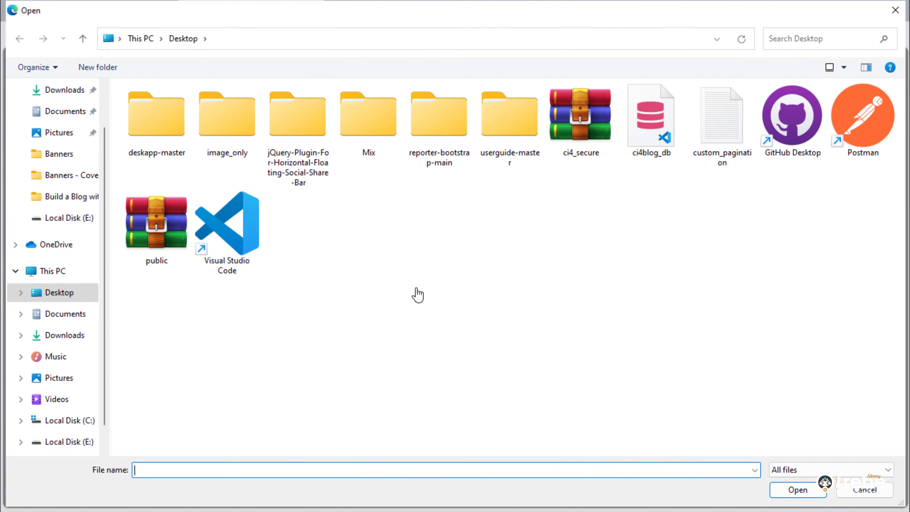
double_click(138, 236)
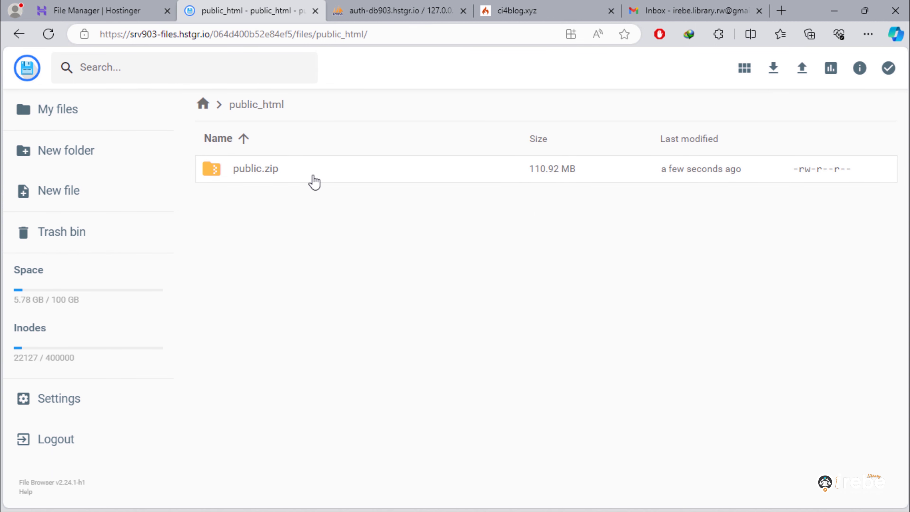
right_click(275, 173)
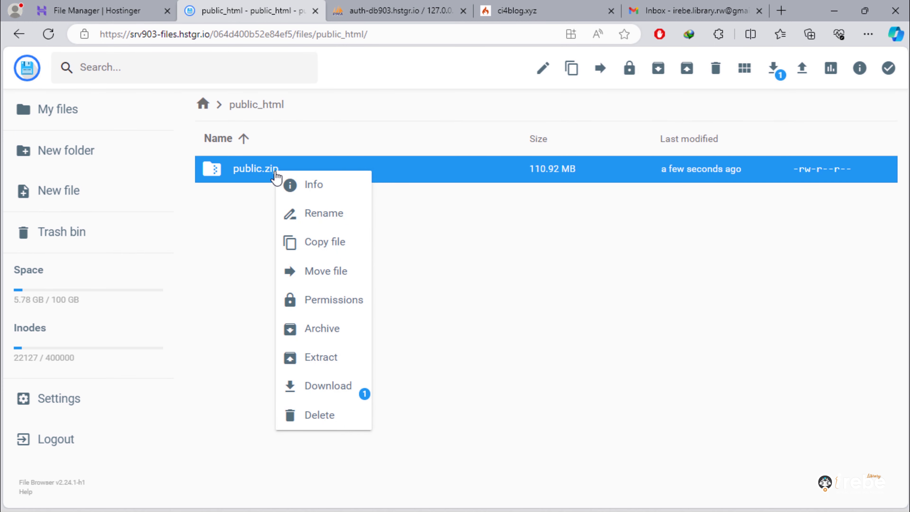
click(335, 358)
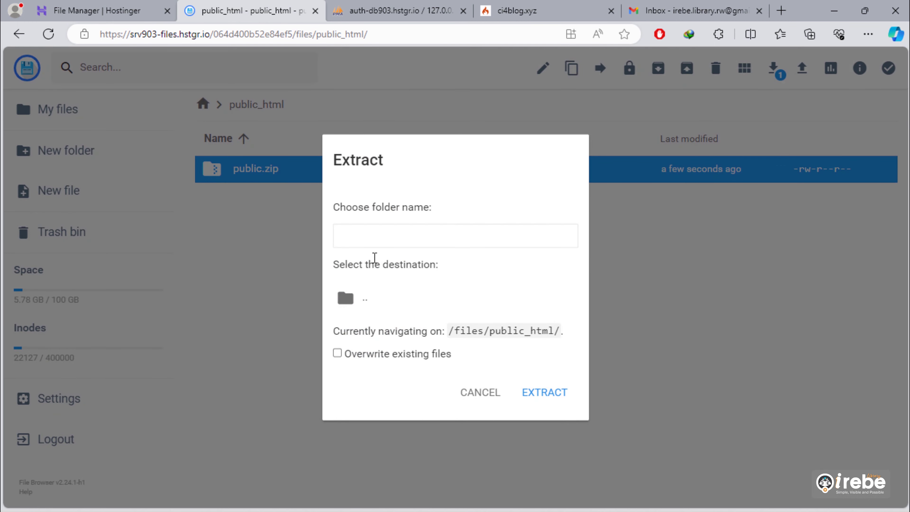
click(384, 235)
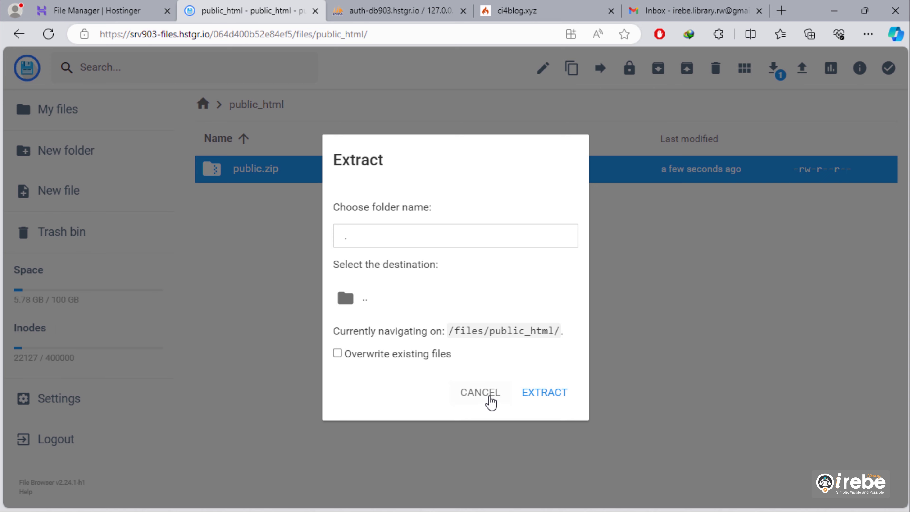
click(545, 393)
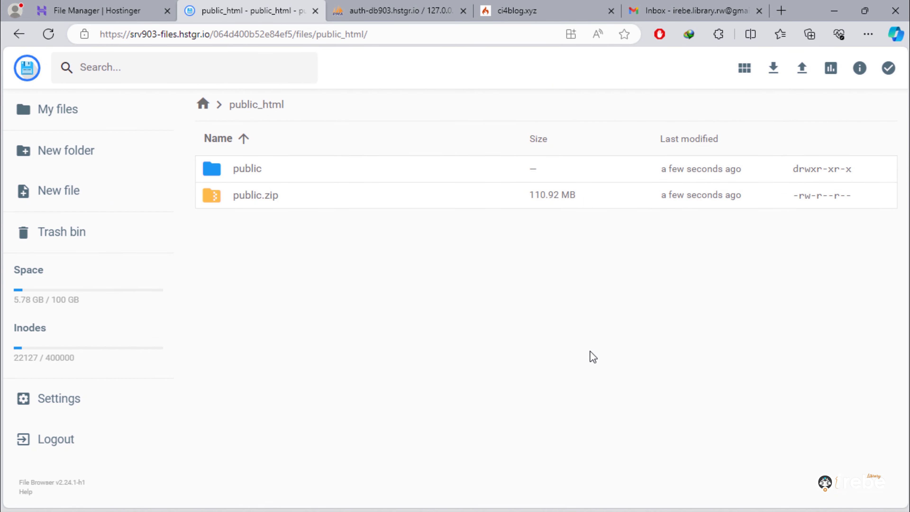
- Delete the public.zip archive from public_html
right_click(258, 203)
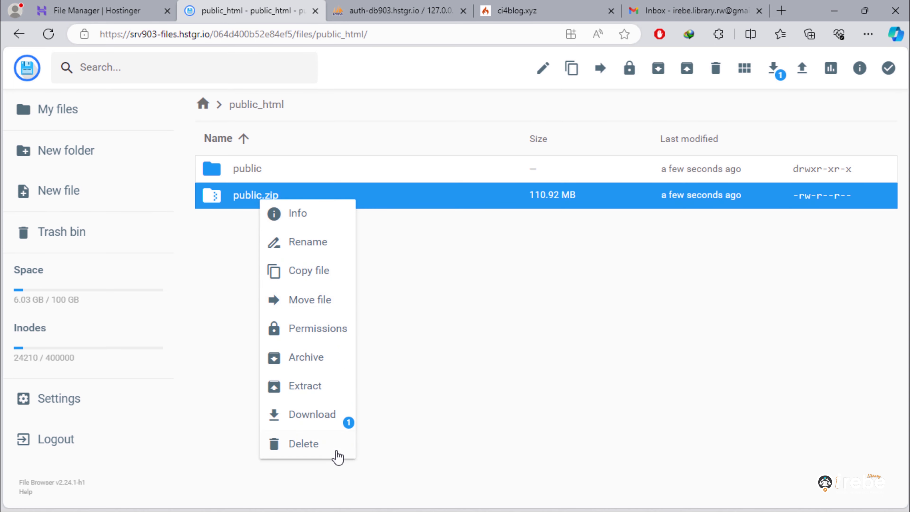
click(324, 444)
click(545, 309)
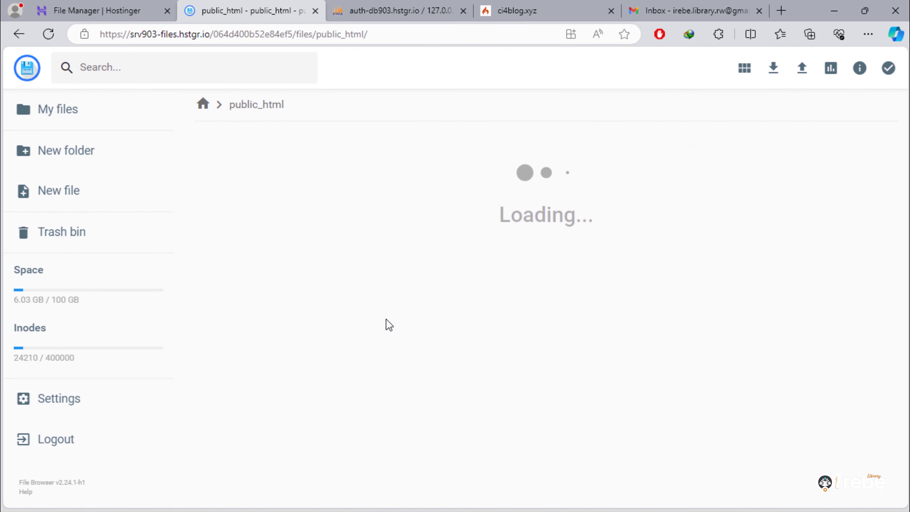
- Move all files and folders from the public folder up into public_html
click(230, 169)
double_click(229, 169)
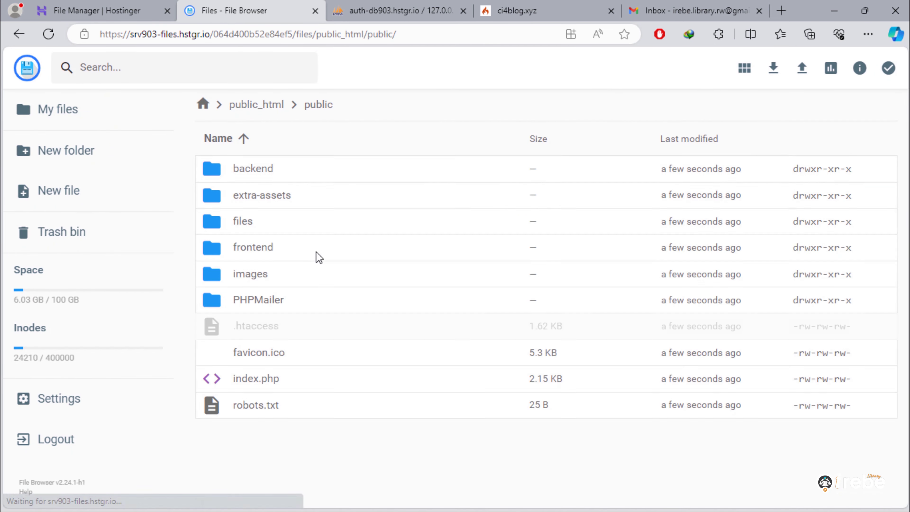
click(318, 259)
key(ctrl+a)
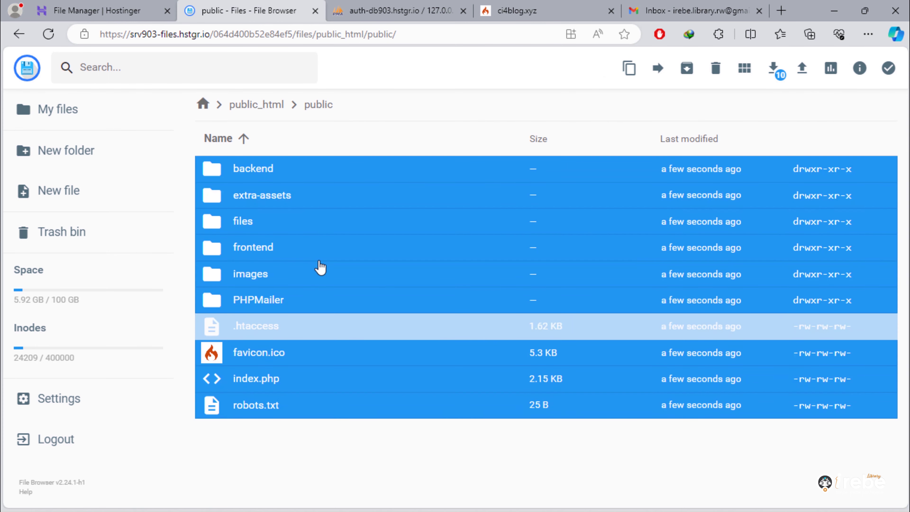
right_click(320, 267)
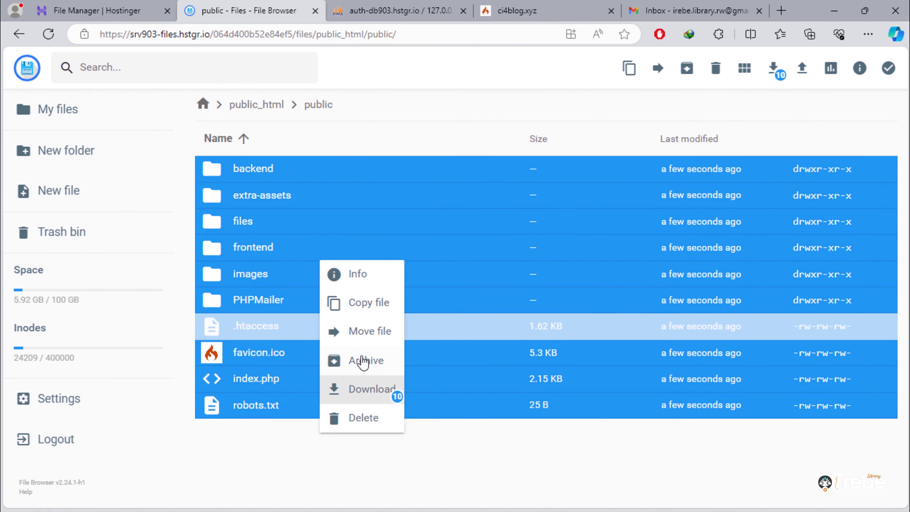
click(369, 334)
double_click(371, 154)
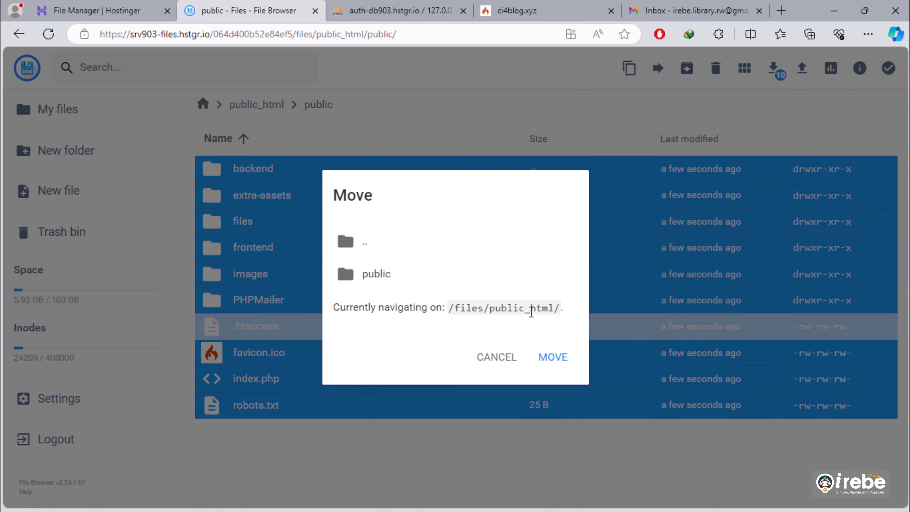
click(553, 359)
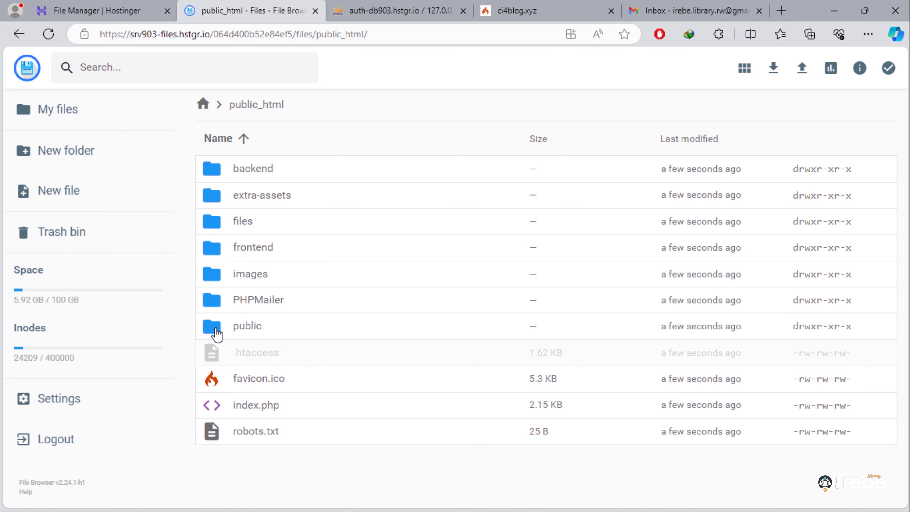
- Confirm the public folder is empty and delete it from public_html
double_click(211, 327)
click(255, 107)
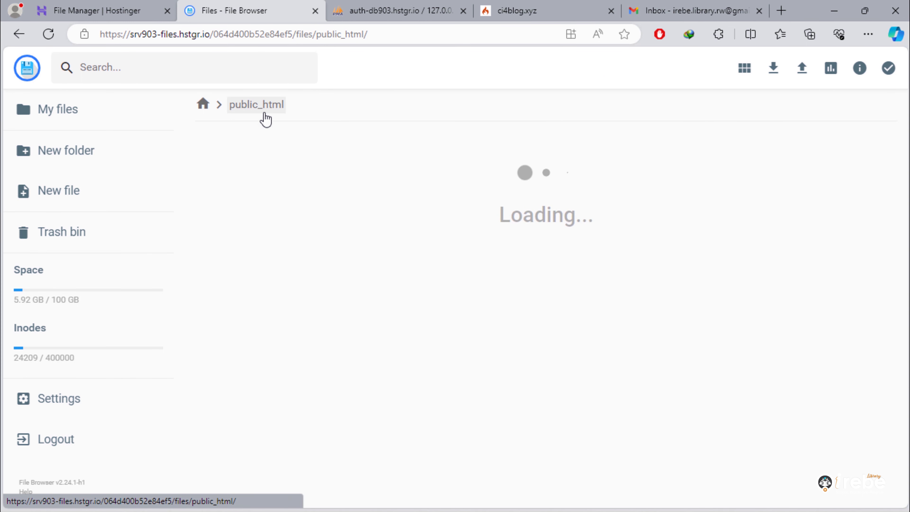
right_click(209, 327)
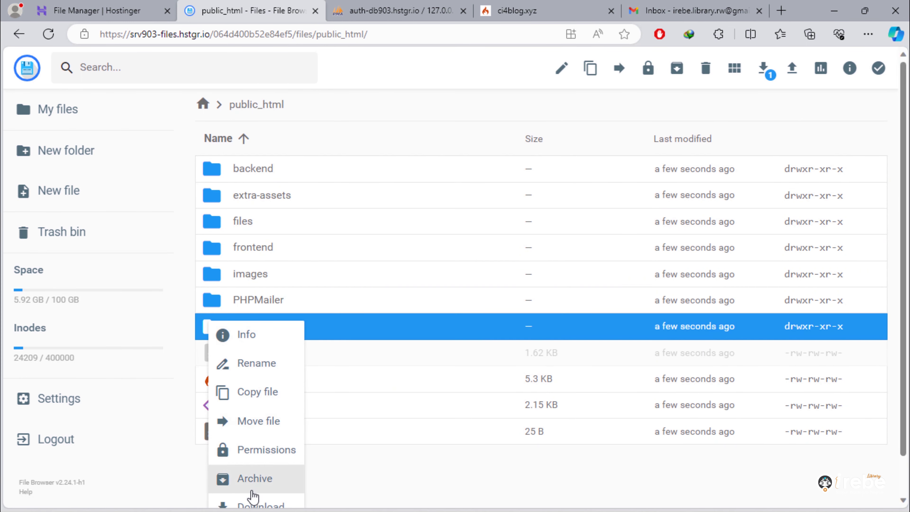
scroll(264, 488, down, 1)
click(264, 488)
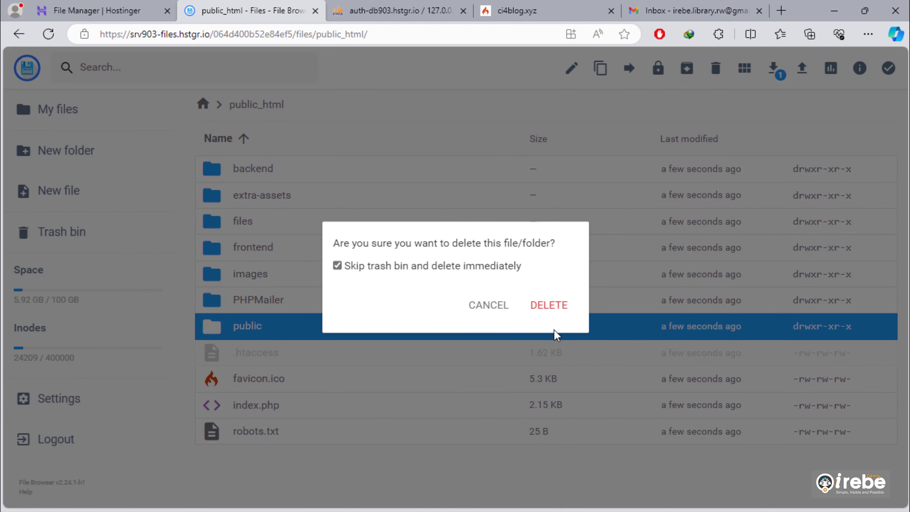
click(564, 319)
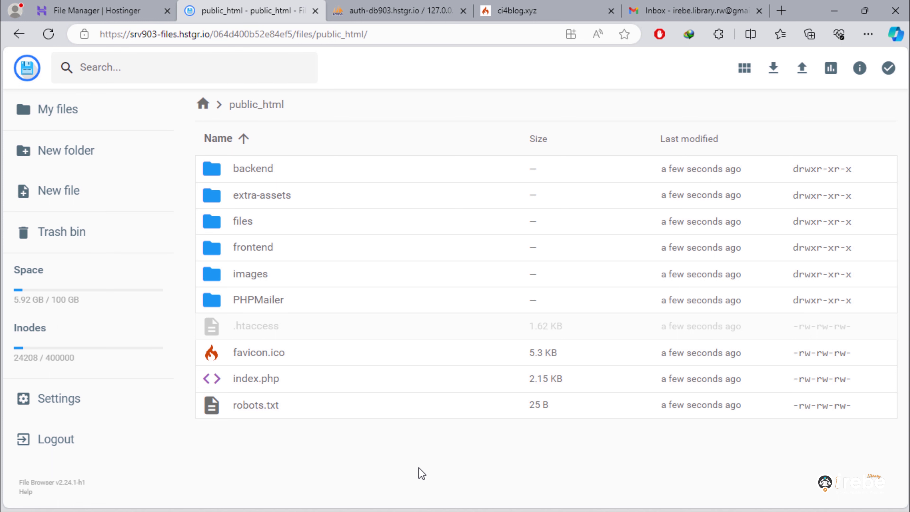
- Open ci4_secure/.env in the editor and locate the baseURL settings on lines 23–27
click(203, 104)
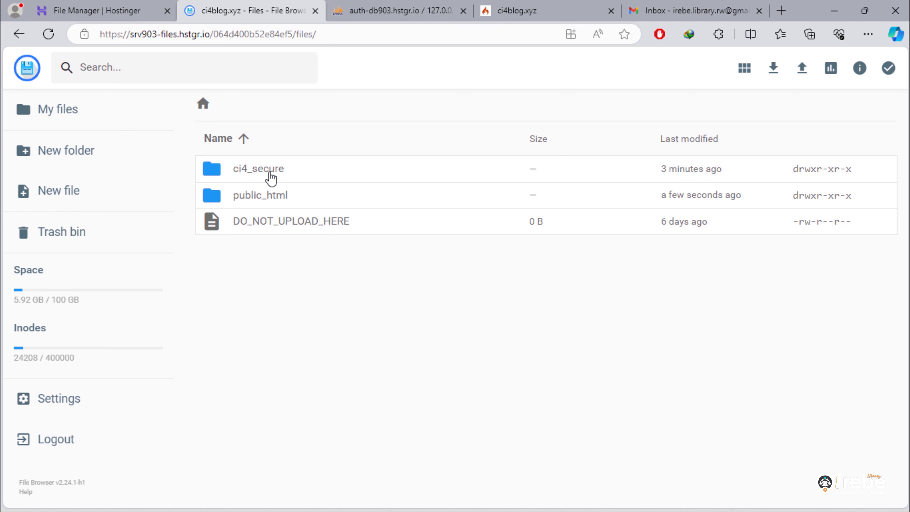
double_click(261, 175)
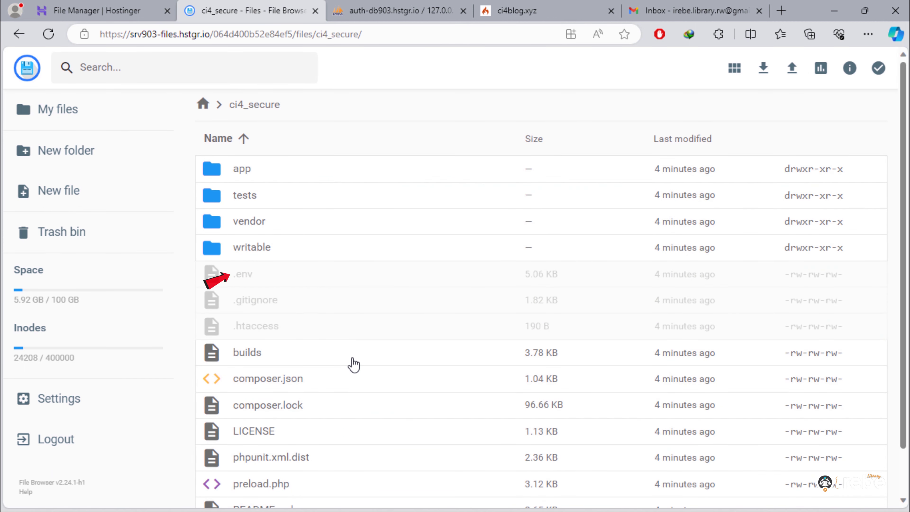
right_click(239, 280)
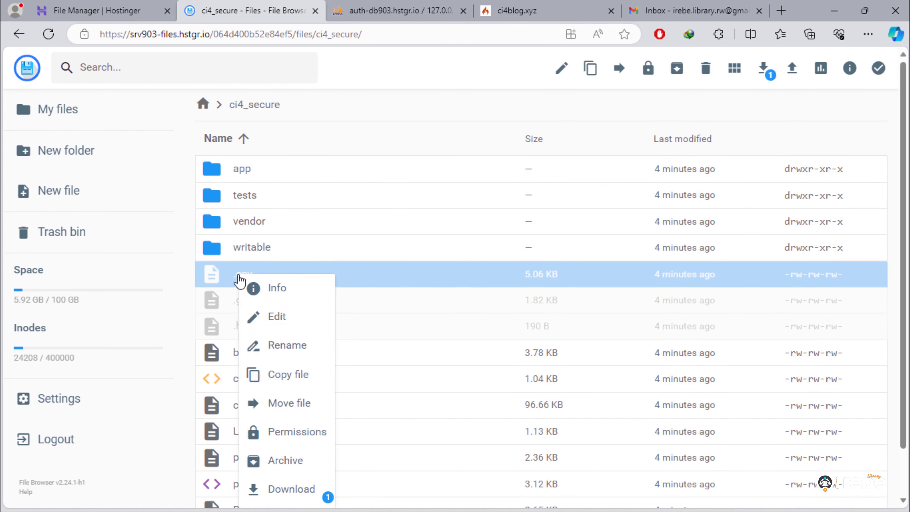
click(288, 318)
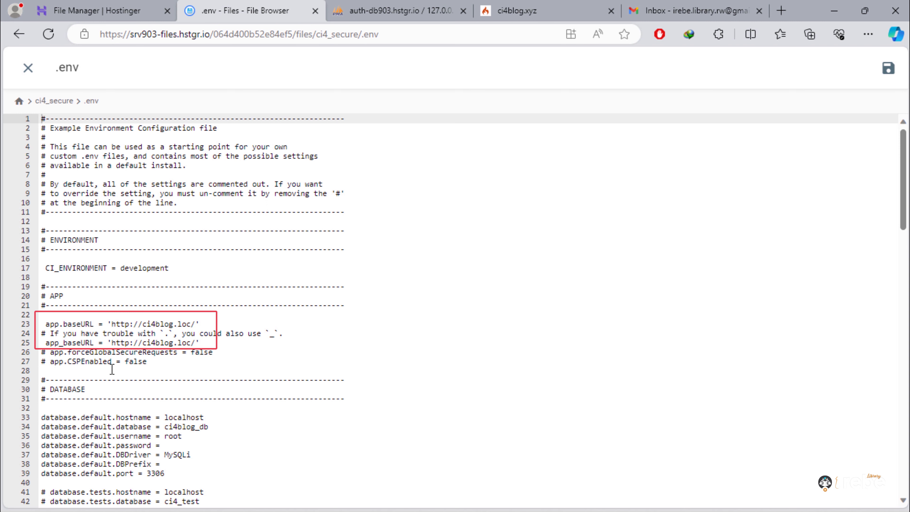
drag(51, 326, 198, 358)
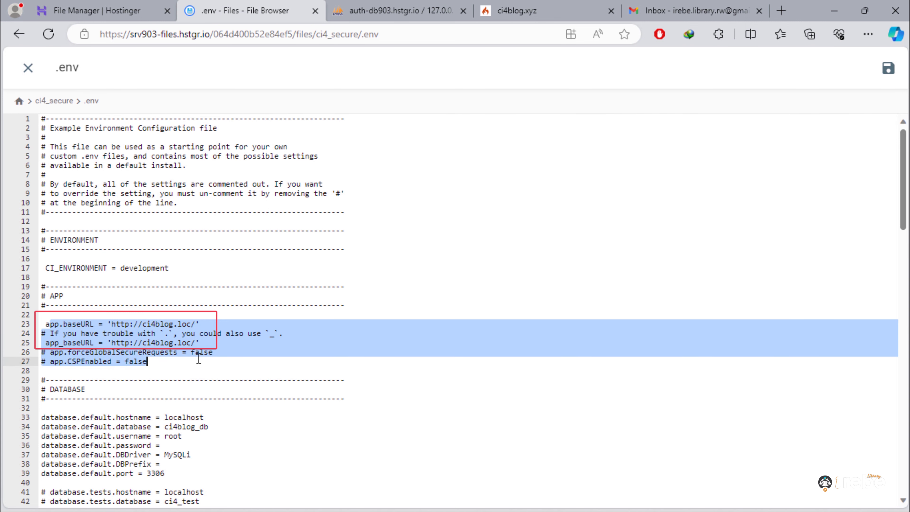
click(401, 374)
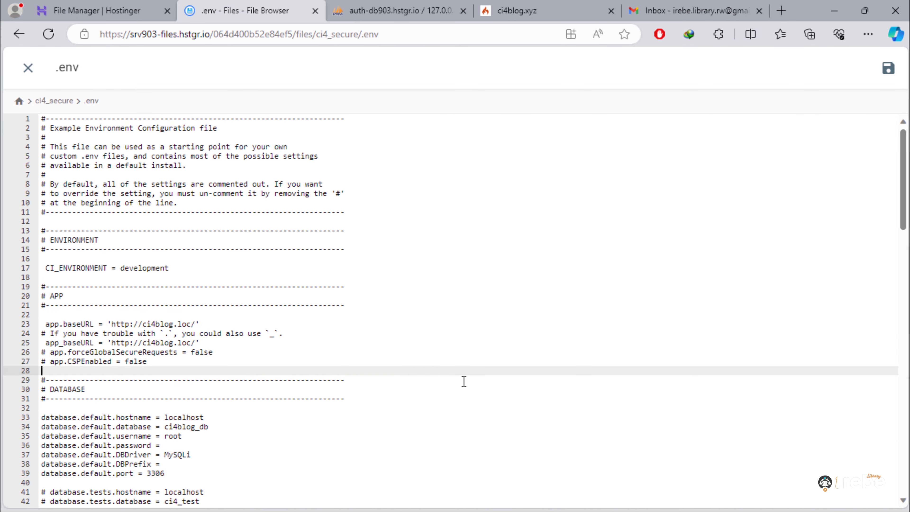
click(525, 10)
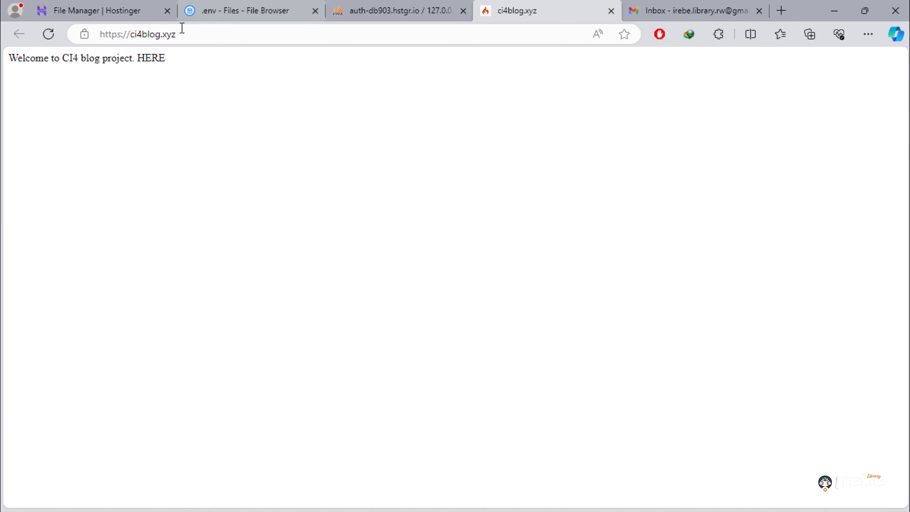
drag(179, 31, 28, 31)
right_click(133, 37)
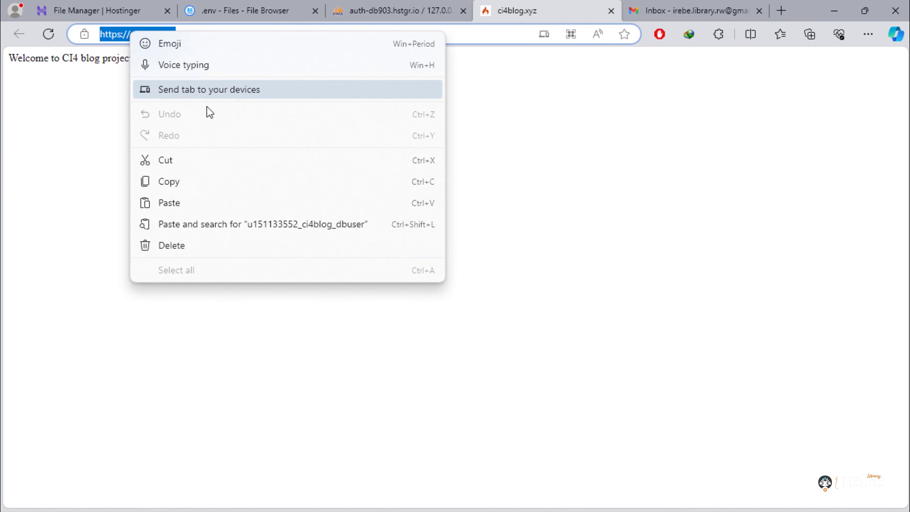
click(185, 181)
click(229, 7)
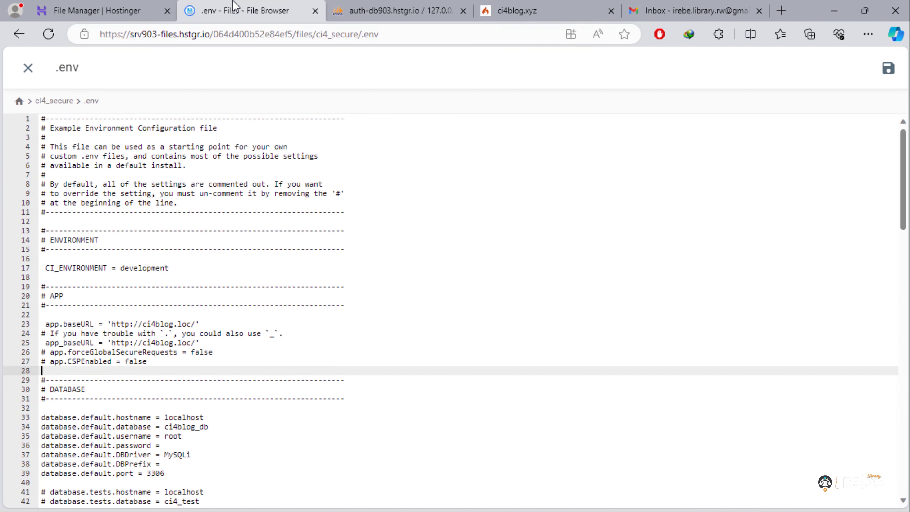
drag(113, 325, 198, 325)
right_click(185, 323)
click(257, 270)
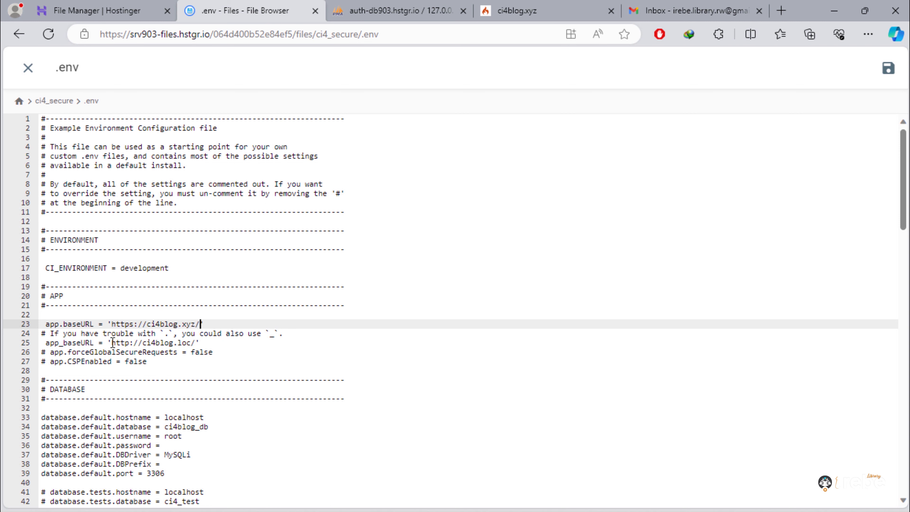
drag(113, 342, 196, 340)
right_click(178, 344)
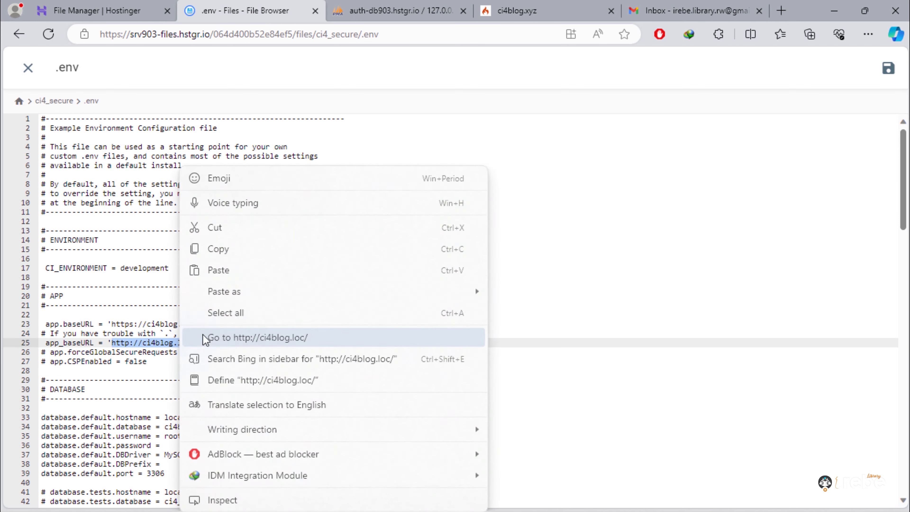
click(270, 270)
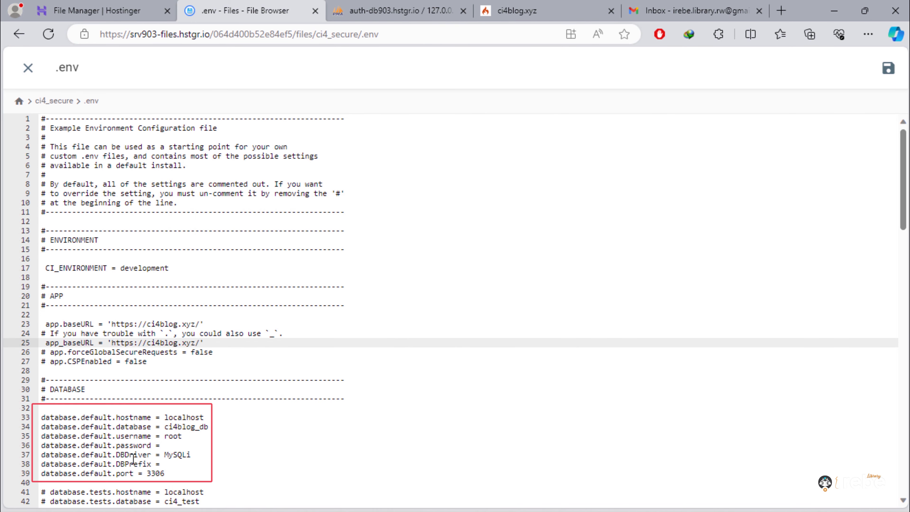
- Replace database name ci4blog_db on line 34 with the hosting name ci4blog_dbname
click(42, 417)
drag(42, 417, 189, 465)
click(358, 465)
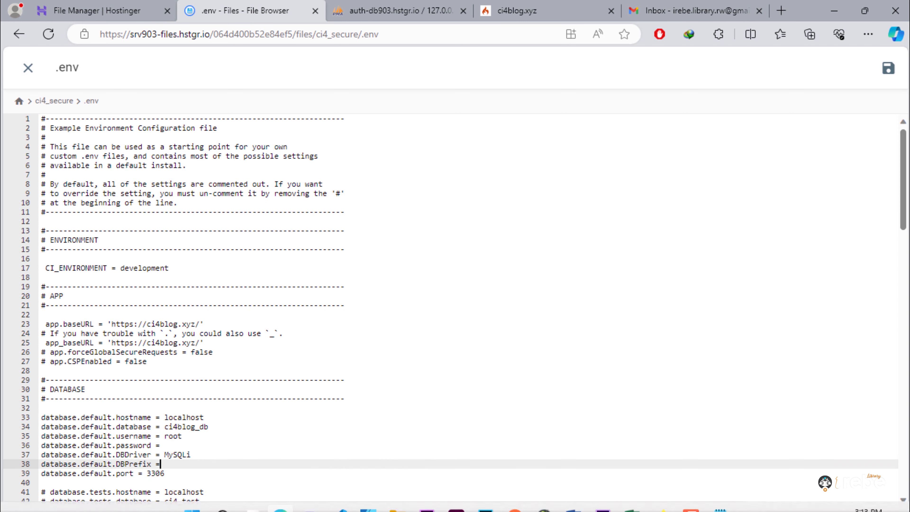
click(720, 502)
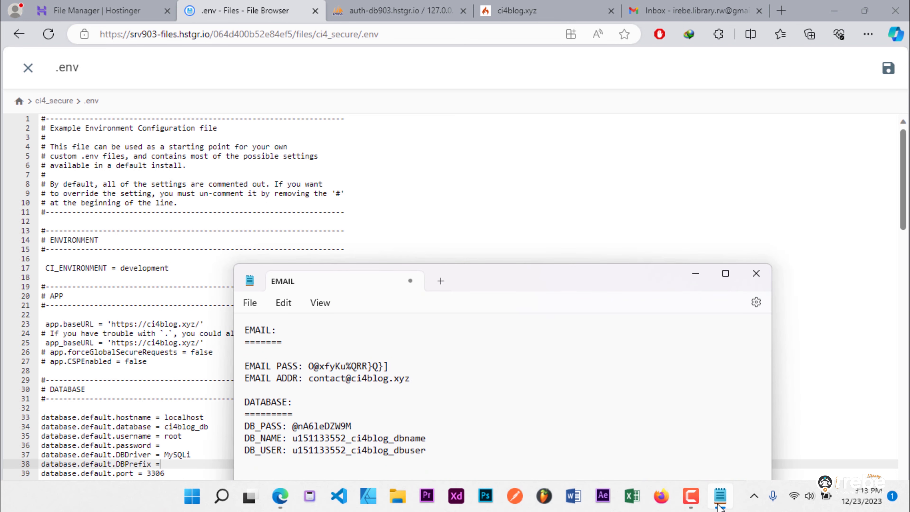
drag(558, 284, 646, 164)
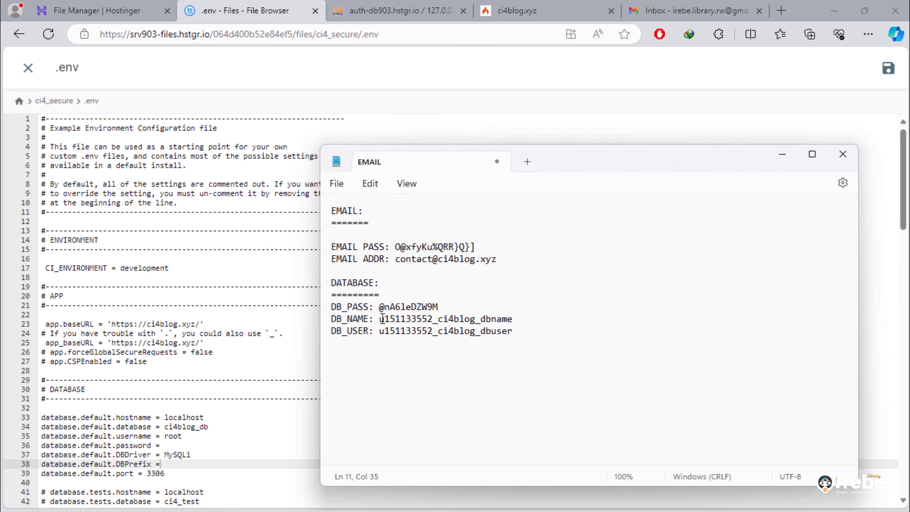
drag(381, 319, 523, 322)
right_click(446, 319)
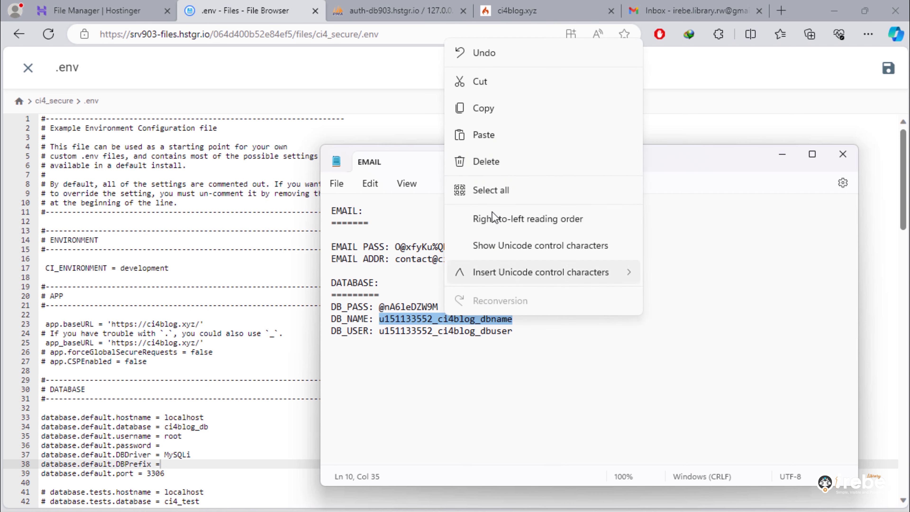
click(504, 109)
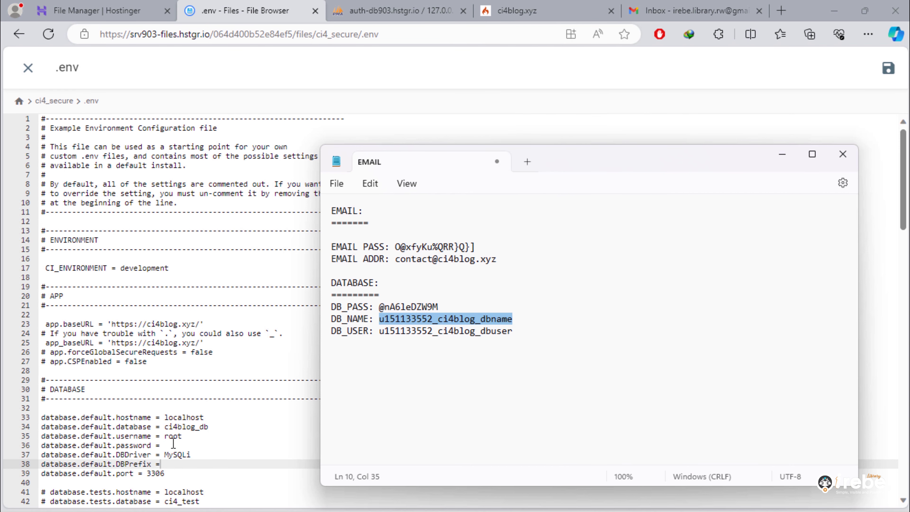
double_click(191, 426)
right_click(191, 427)
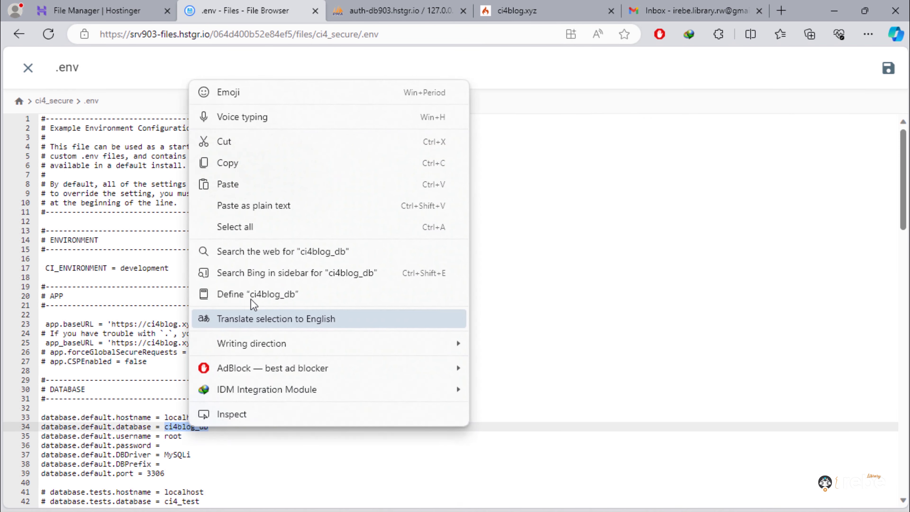
click(258, 184)
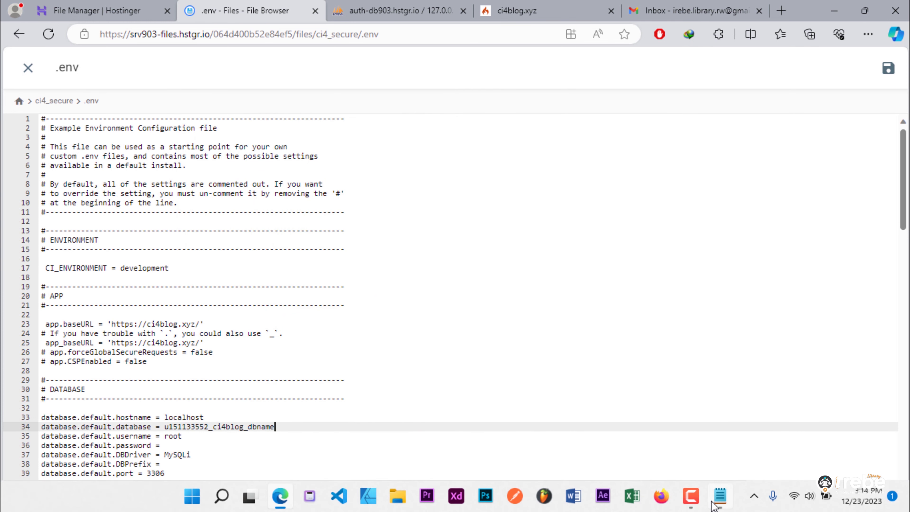
- Replace username root on line 35 with the hosting database user from the notes
click(720, 495)
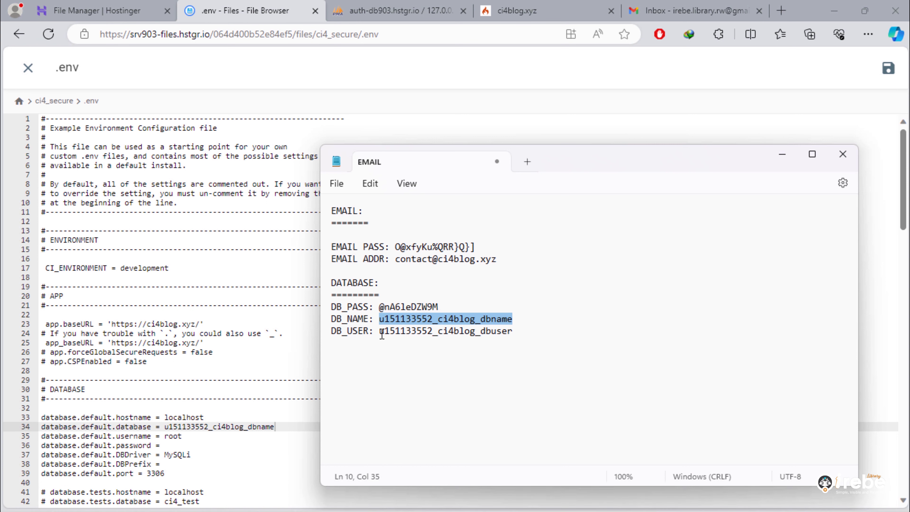
drag(380, 330, 513, 333)
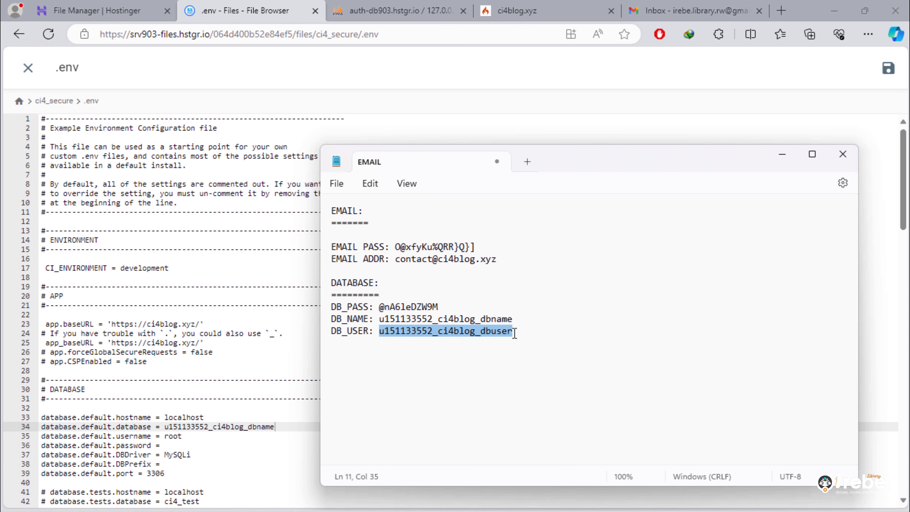
right_click(486, 336)
click(548, 132)
double_click(173, 436)
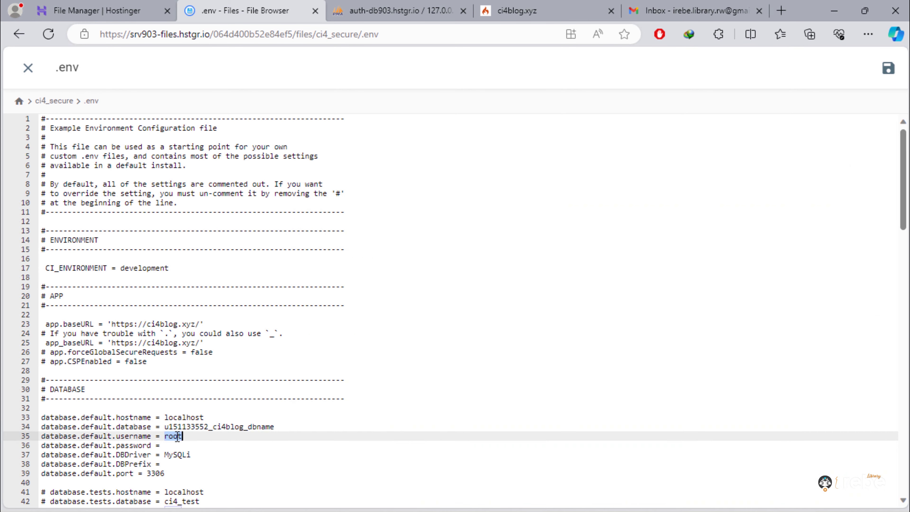
right_click(177, 438)
click(255, 194)
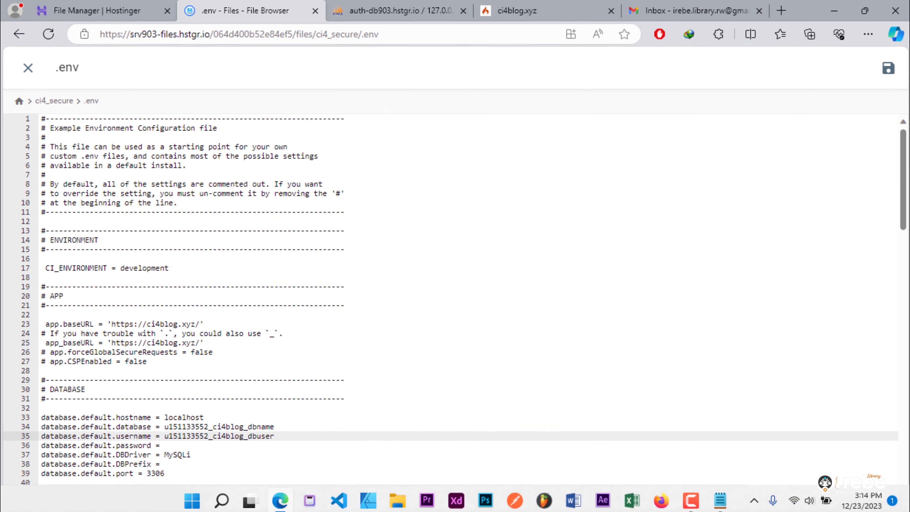
- Paste the hosting database password into the empty password line 36
click(719, 499)
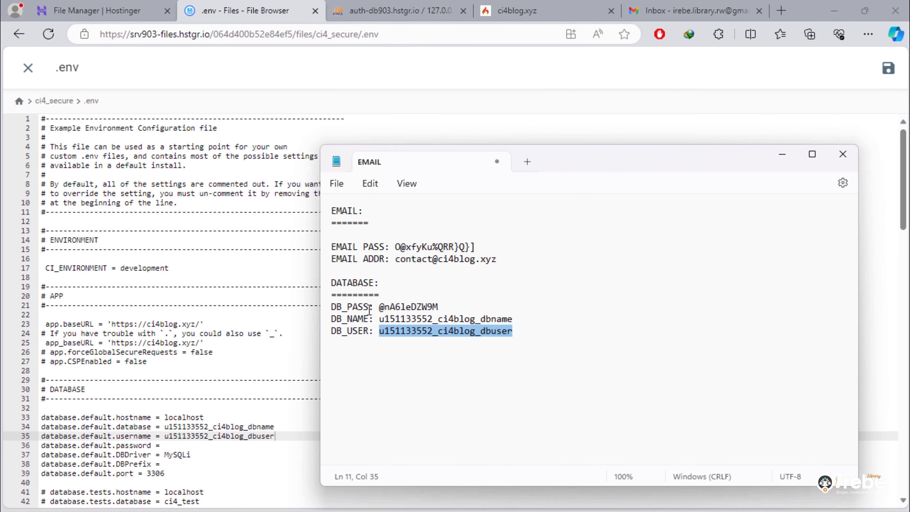
drag(379, 308, 438, 307)
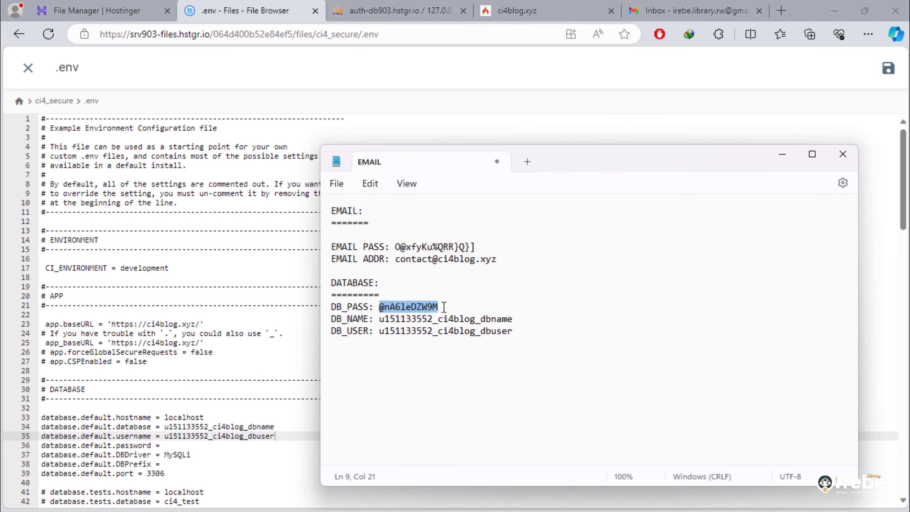
right_click(420, 308)
click(476, 114)
click(187, 446)
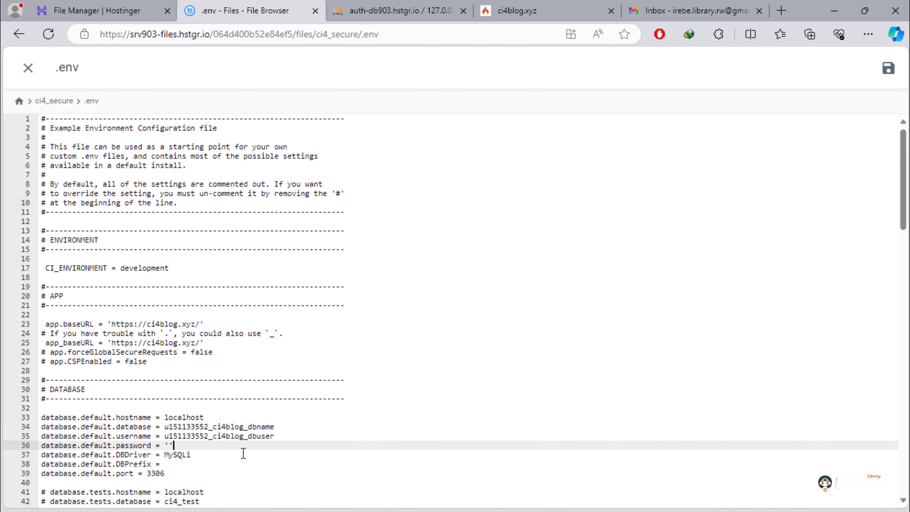
key(ctrl+v)
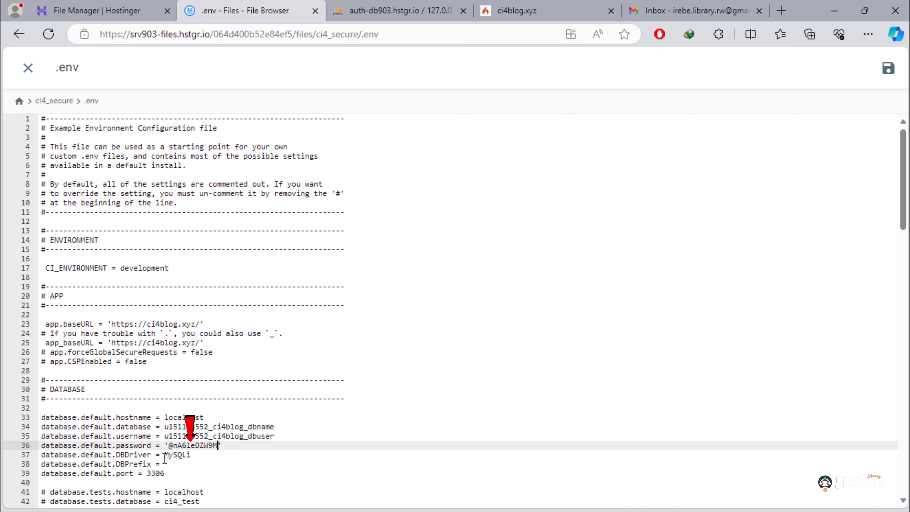
drag(170, 446, 218, 446)
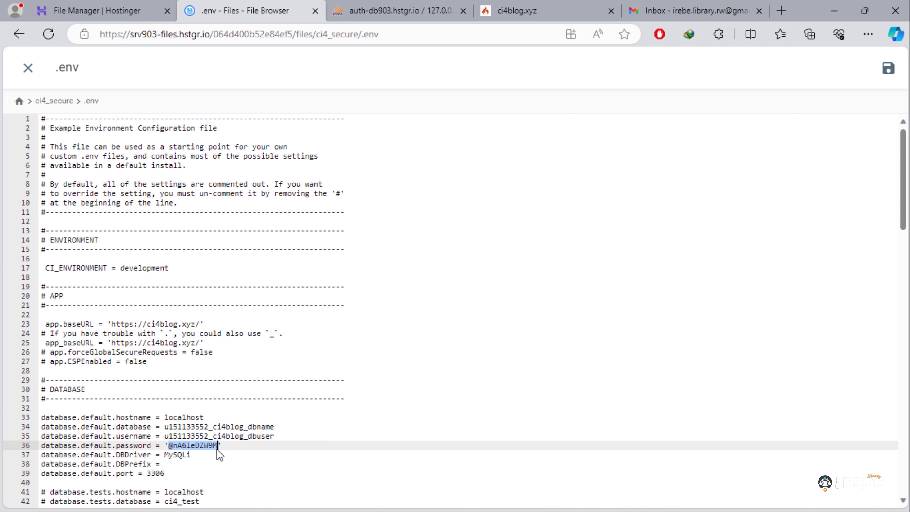
click(375, 448)
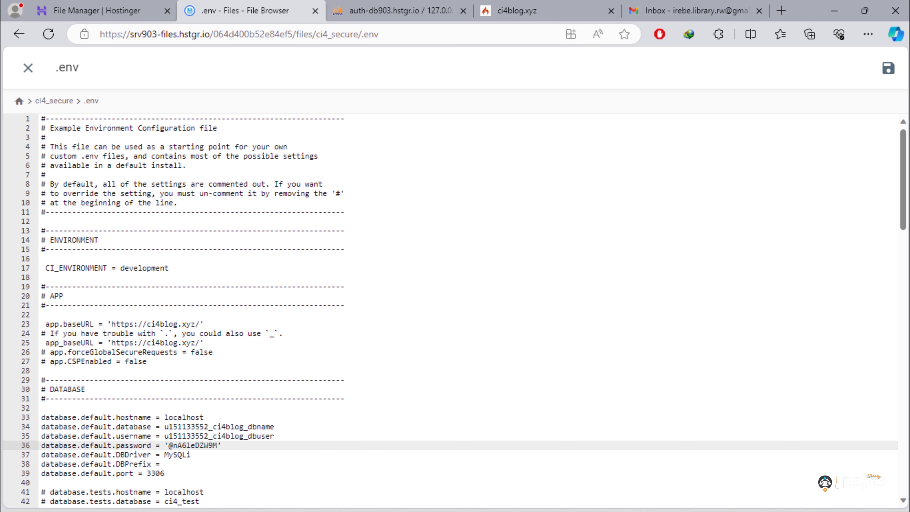
drag(905, 200, 905, 465)
click(385, 491)
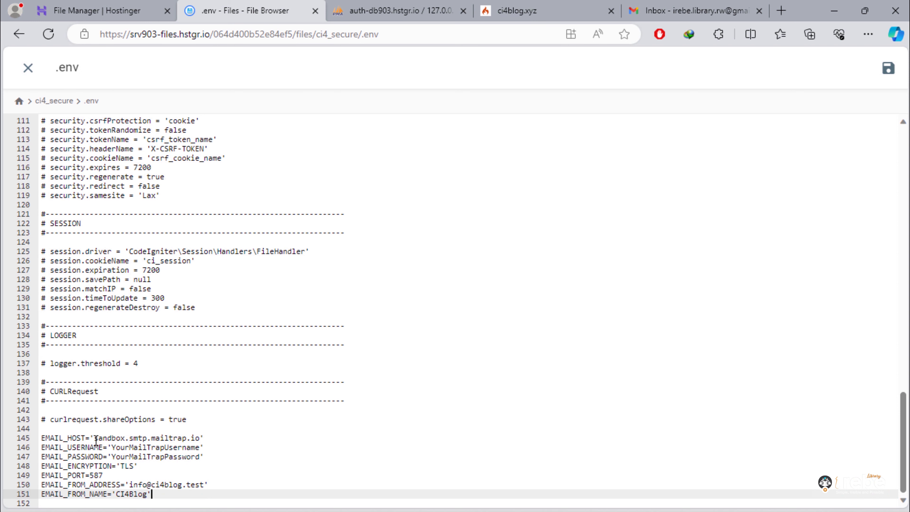
- Replace the placeholder mail username with the site email address from the notes
drag(94, 437, 201, 437)
text(s)
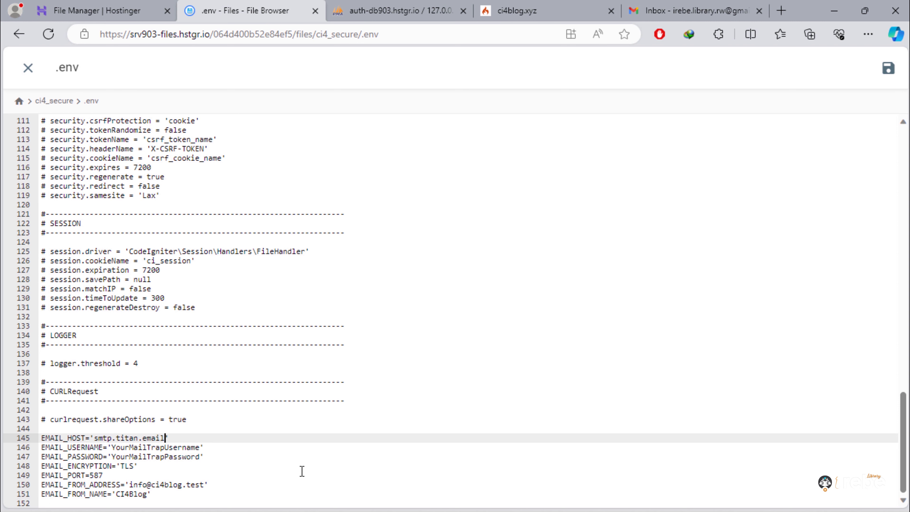
click(721, 499)
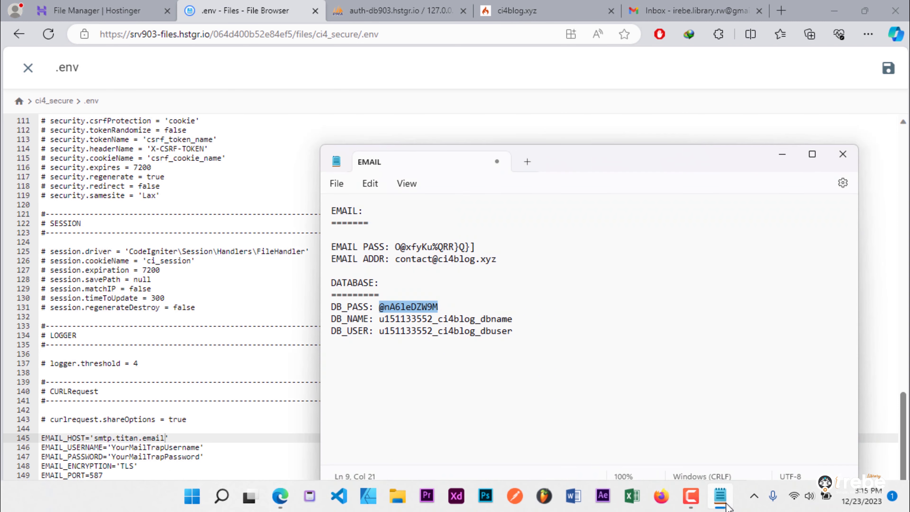
drag(396, 259, 493, 253)
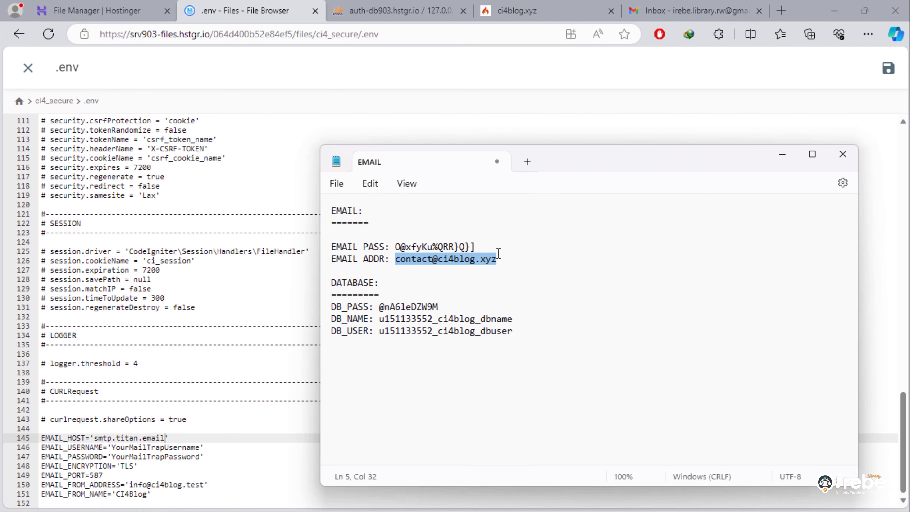
right_click(180, 449)
click(269, 204)
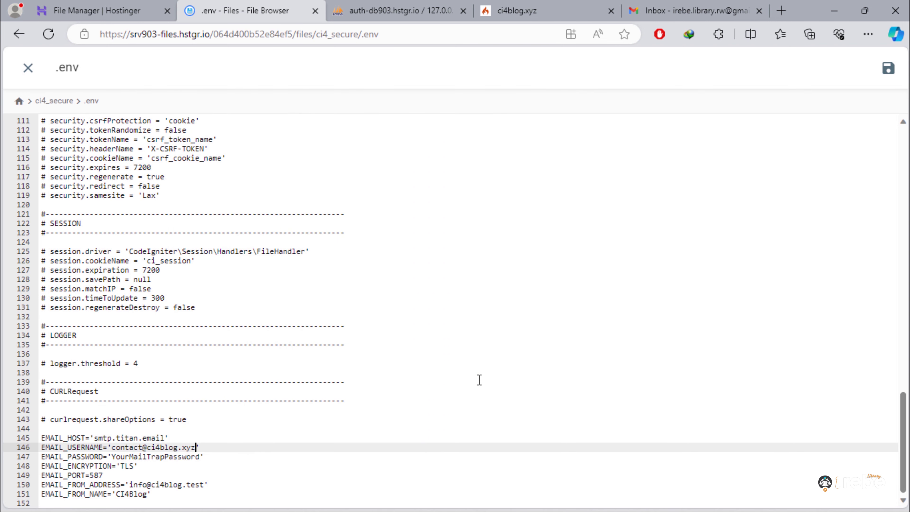
- Replace YourMailTrapPassword on line 147 with the real email account password
click(718, 502)
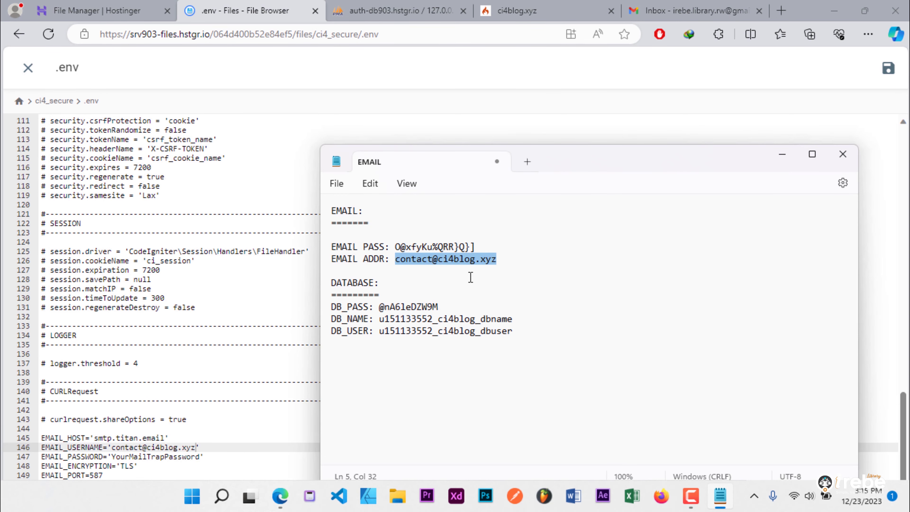
drag(396, 246, 474, 247)
right_click(460, 255)
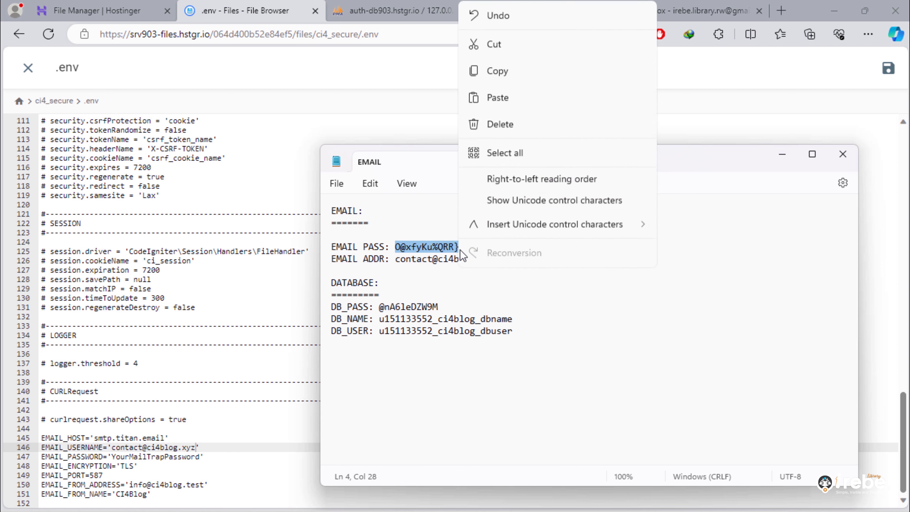
click(502, 71)
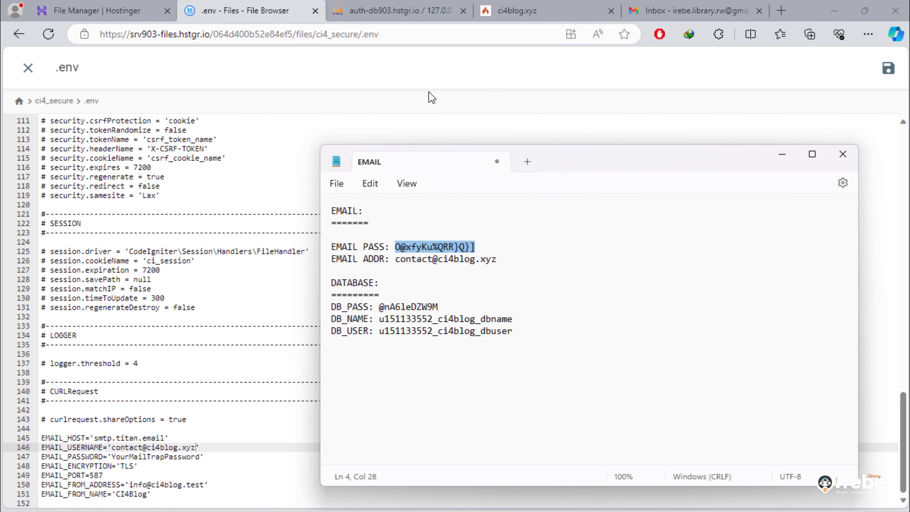
click(116, 456)
drag(113, 456, 196, 456)
right_click(183, 460)
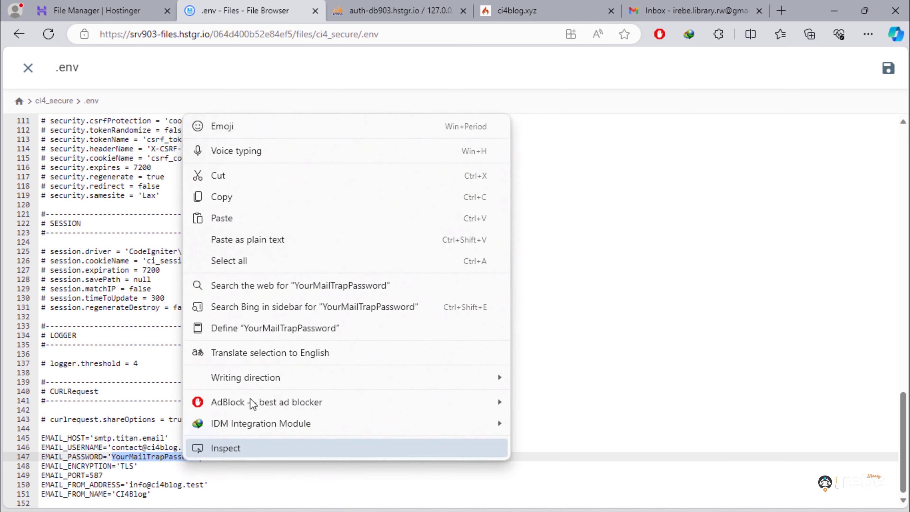
click(258, 219)
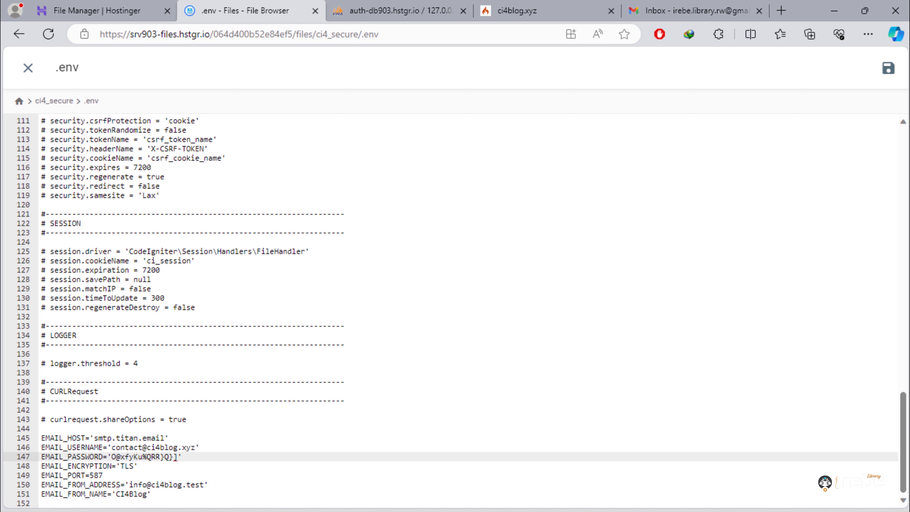
- Set the from-address on line 150 to the contact email, then save and close .env
click(725, 503)
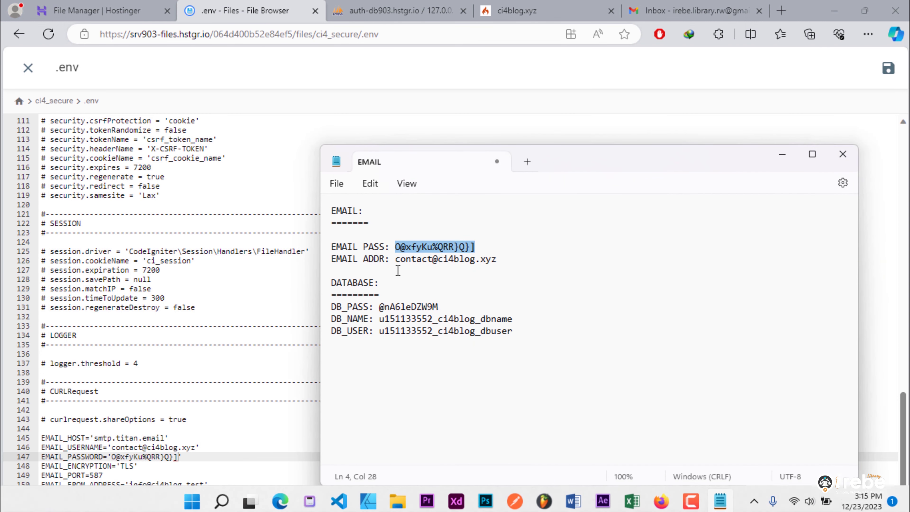
drag(395, 260, 496, 261)
right_click(468, 256)
click(521, 70)
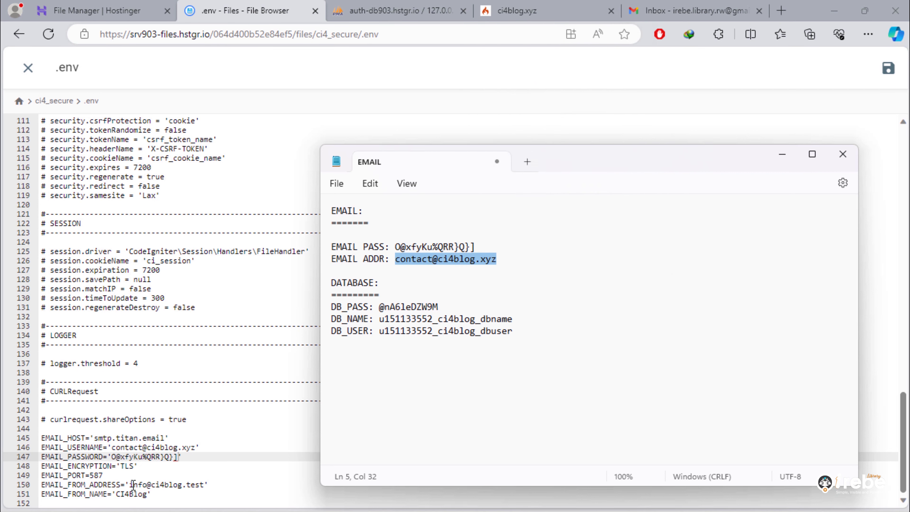
drag(131, 484, 205, 484)
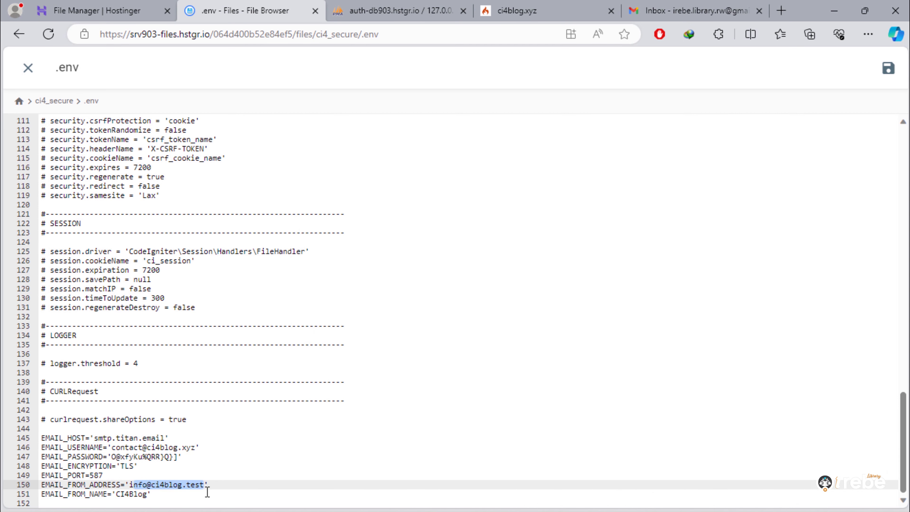
key(BackSpace)
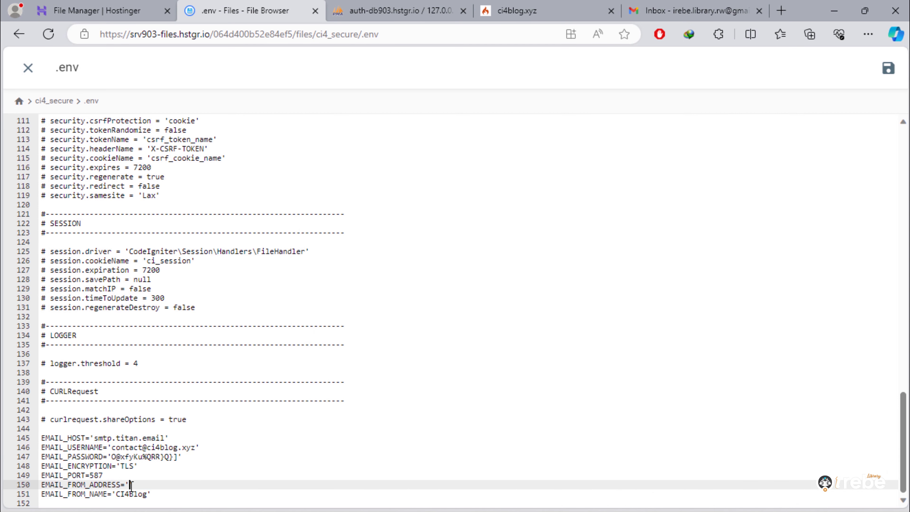
right_click(130, 485)
click(217, 336)
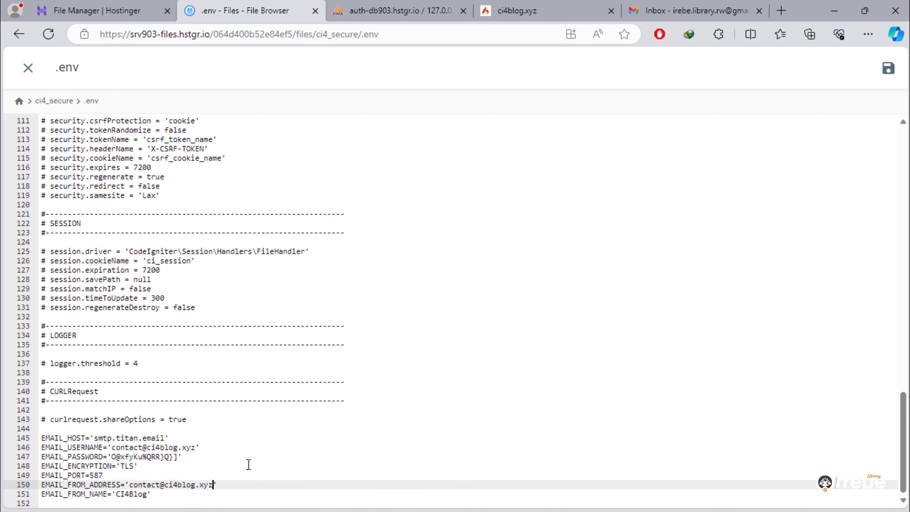
drag(51, 449, 216, 447)
drag(66, 486, 250, 483)
click(260, 485)
click(890, 67)
key(Escape)
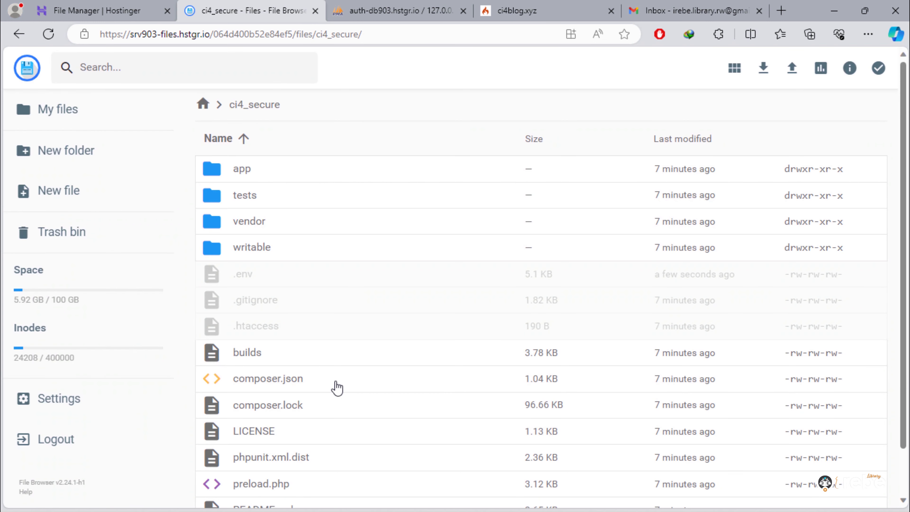
- Edit public_html/index.php line 32 to require '../ci4_secure/app/Config/Paths.php' and save it
click(202, 104)
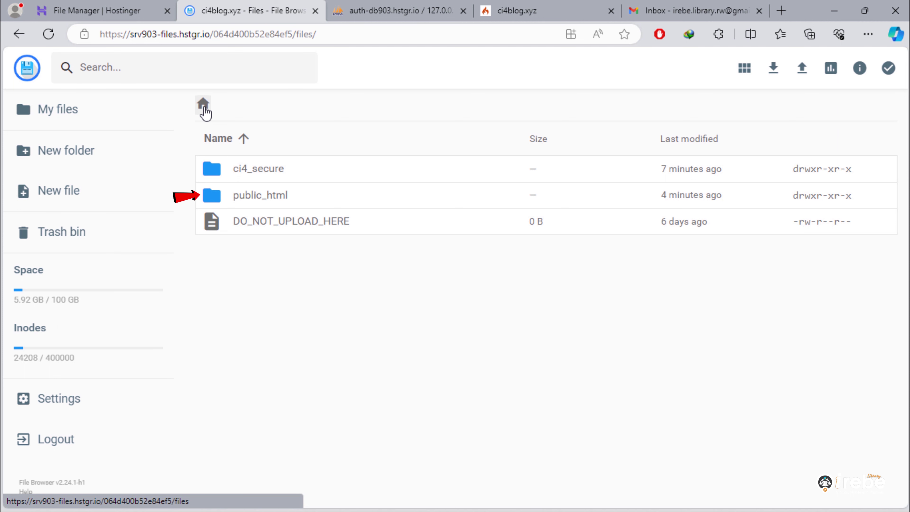
double_click(254, 202)
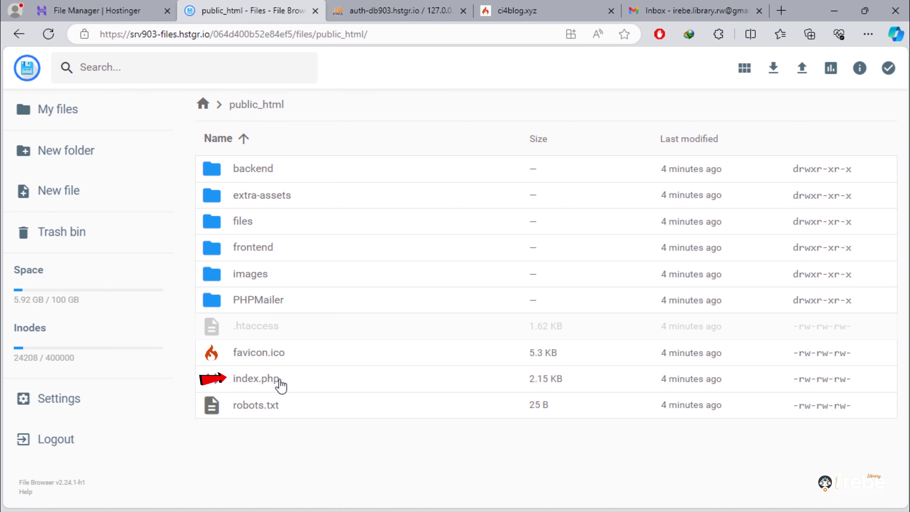
right_click(258, 387)
click(296, 422)
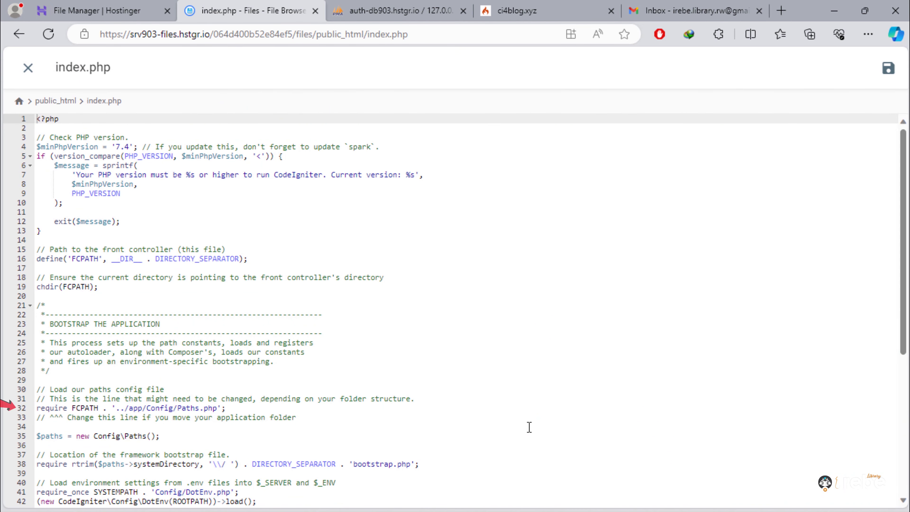
drag(37, 410, 248, 408)
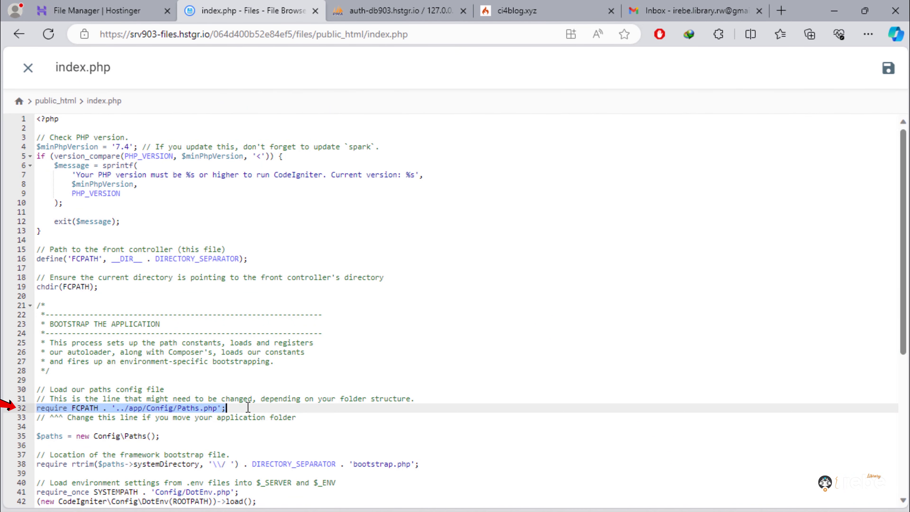
click(434, 412)
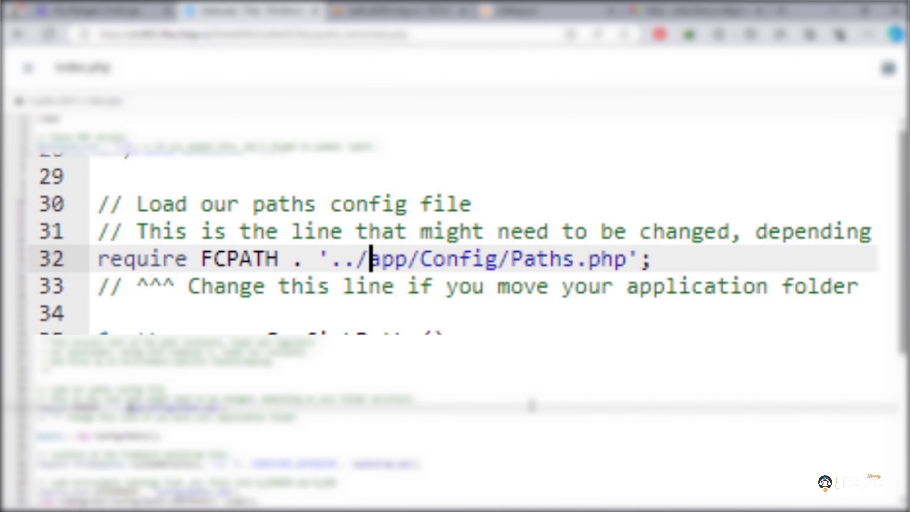
text(ci4_se)
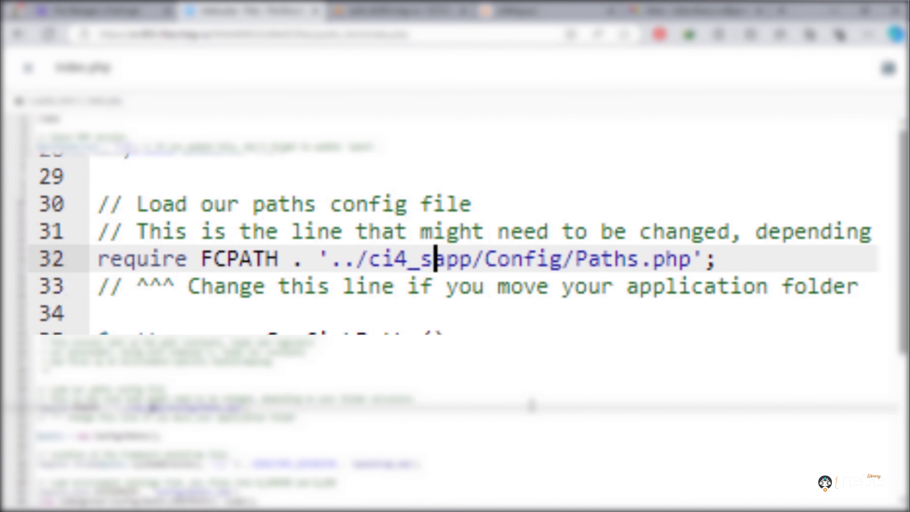
text(cure/)
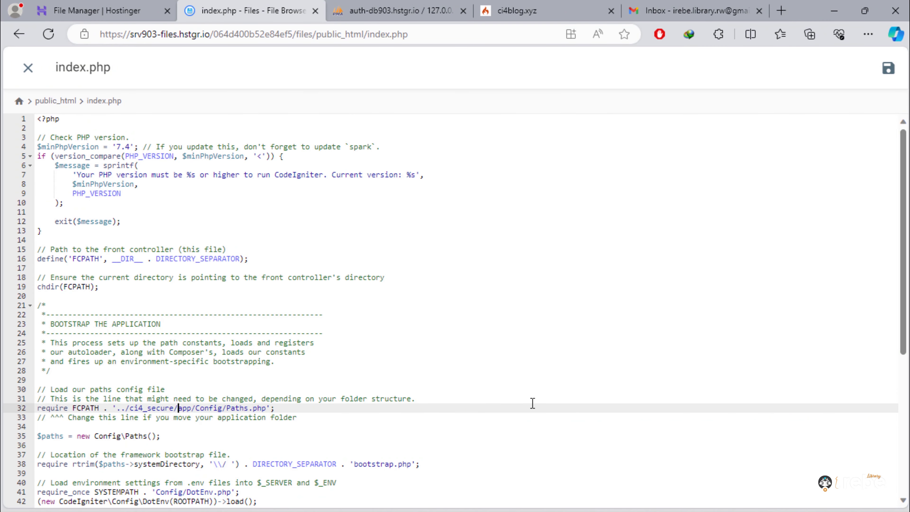
key(ctrl+s)
- Reload ci4blog.xyz, note the Composer error requiring PHP >= 8.1.0, and return to File Manager
click(541, 11)
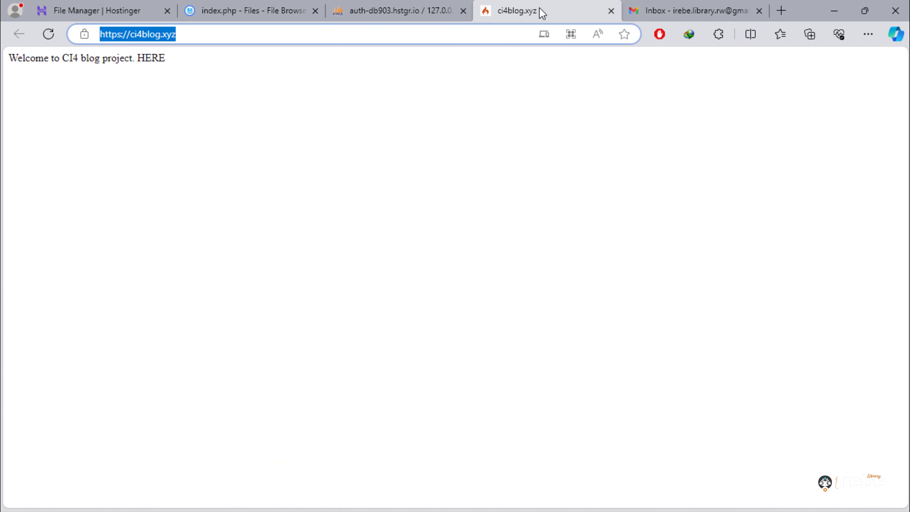
click(158, 168)
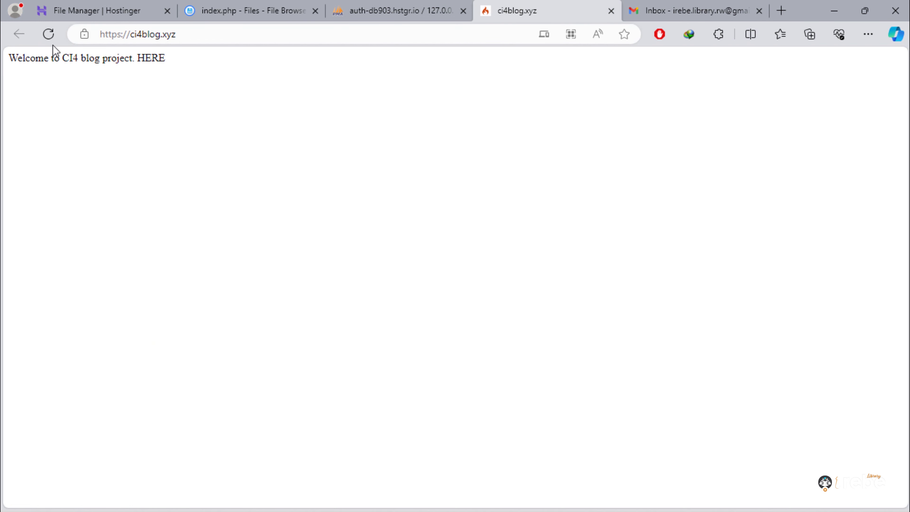
click(48, 36)
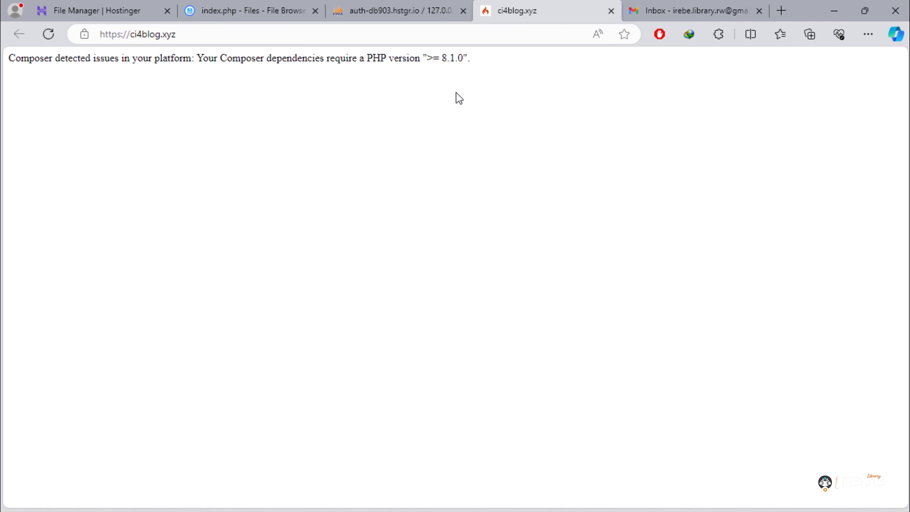
click(86, 7)
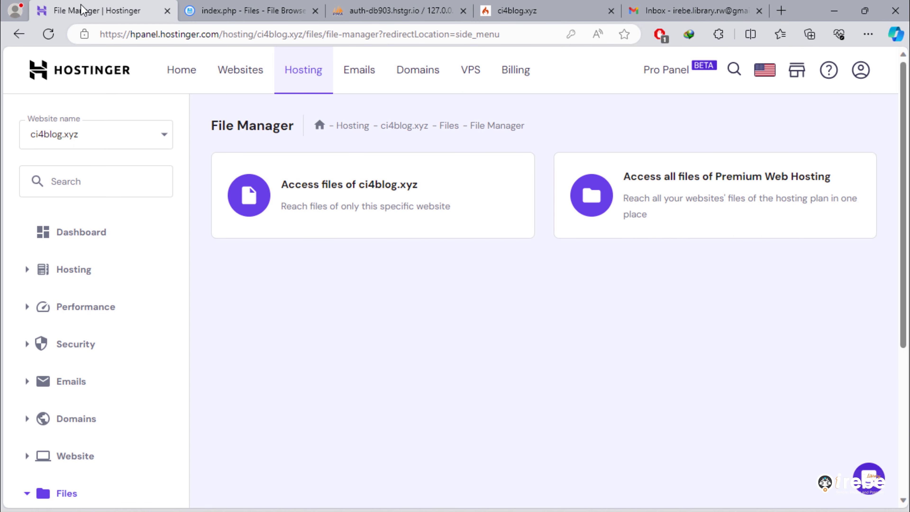
- Under Advanced > PHP Configuration, select PHP 8.2 for ci4blog.xyz, update, and confirm
scroll(154, 372, down, 5)
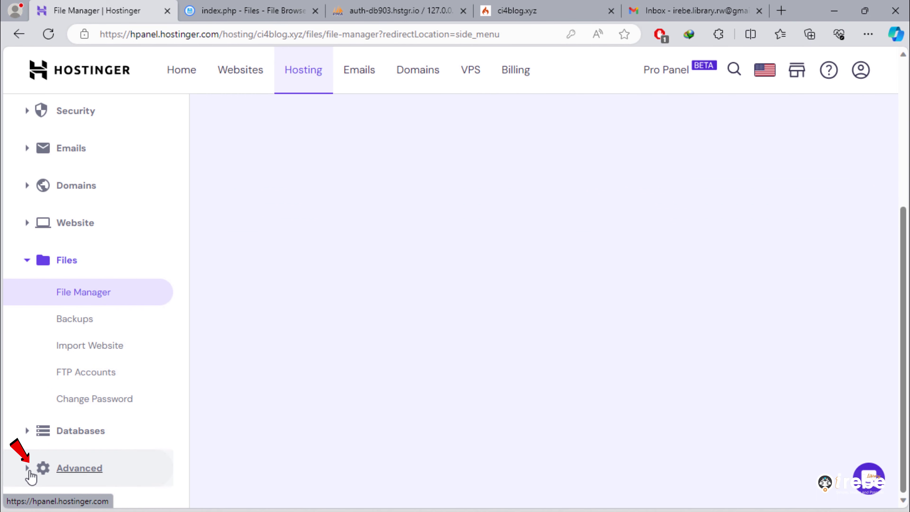
click(53, 476)
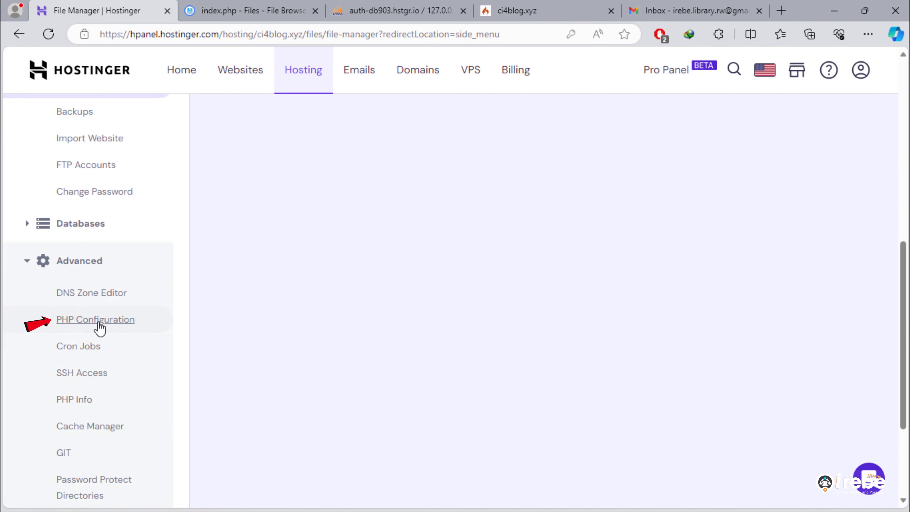
click(114, 328)
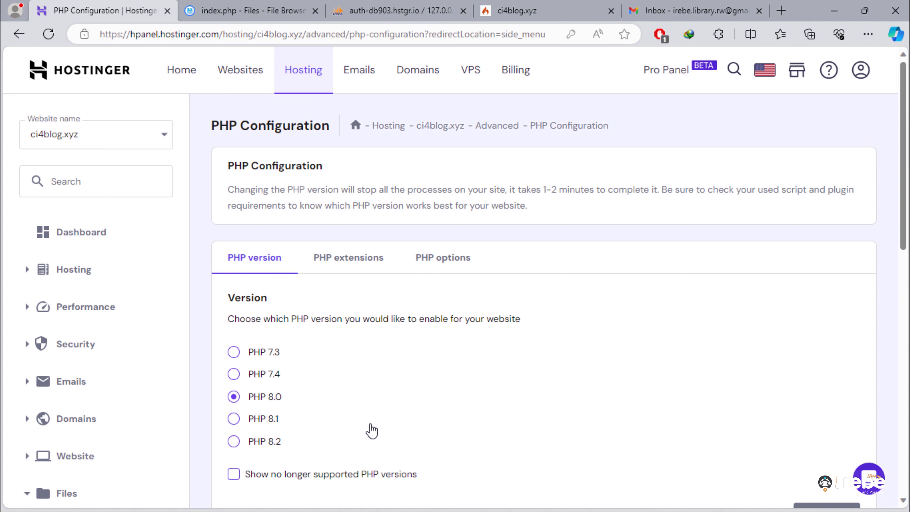
click(272, 444)
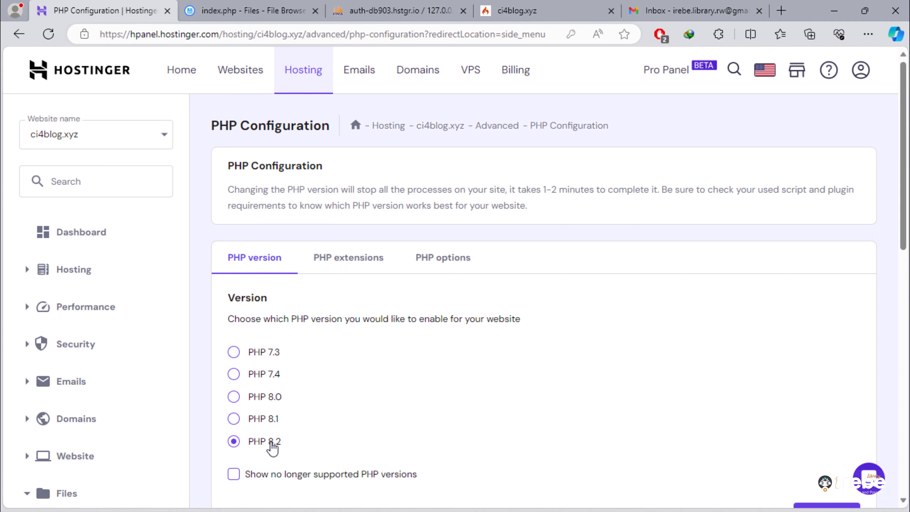
scroll(571, 449, down, 5)
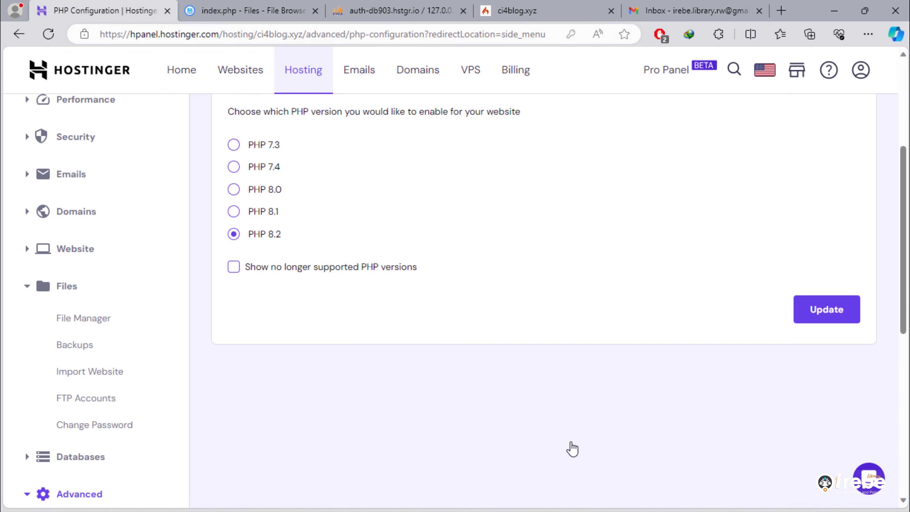
click(822, 315)
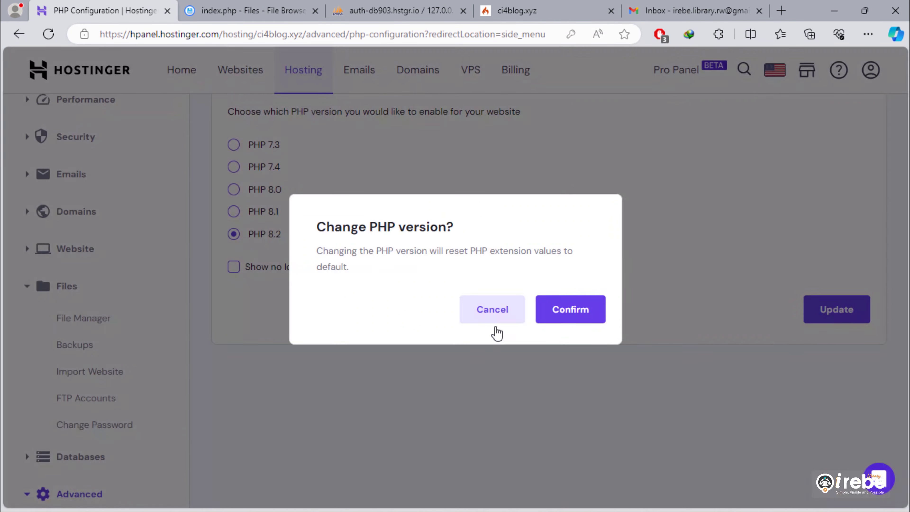
click(566, 323)
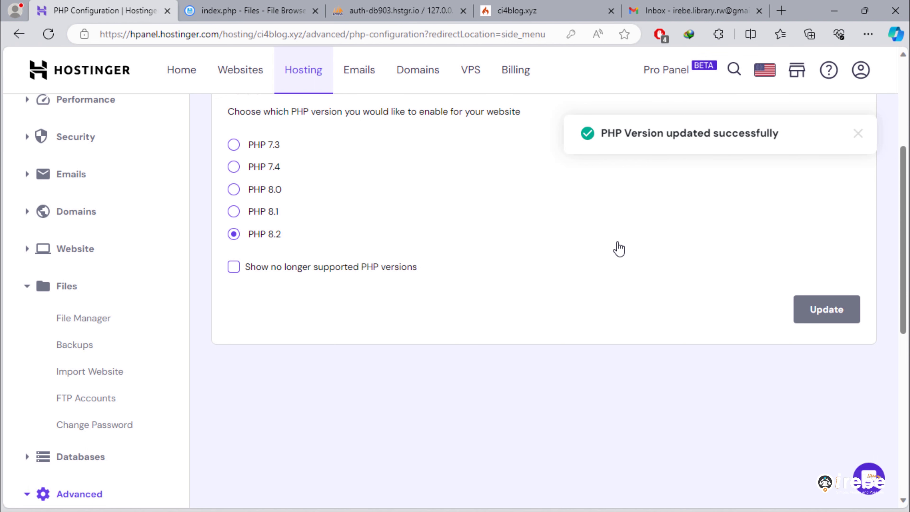
- Reload the live site under PHP 8.2 and browse to page 2 of Flutter Tutorials
click(542, 11)
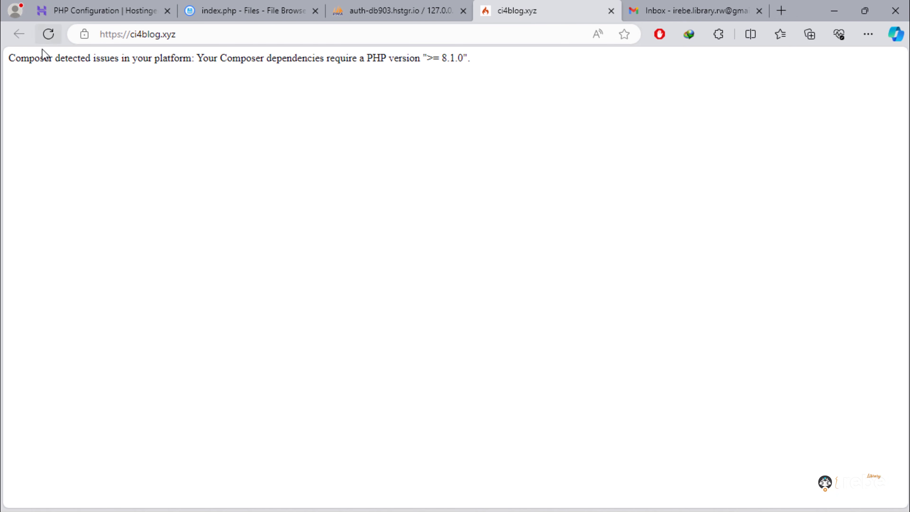
click(49, 35)
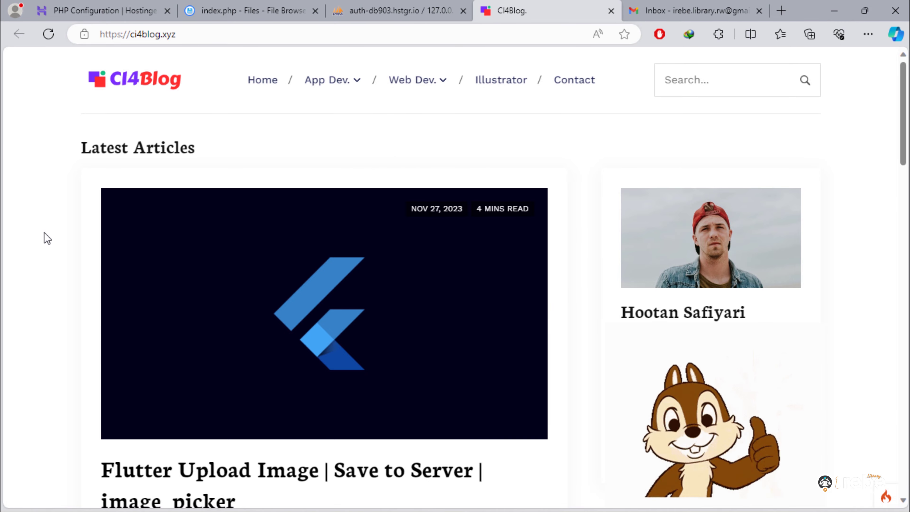
scroll(47, 238, down, 5)
scroll(46, 238, down, 15)
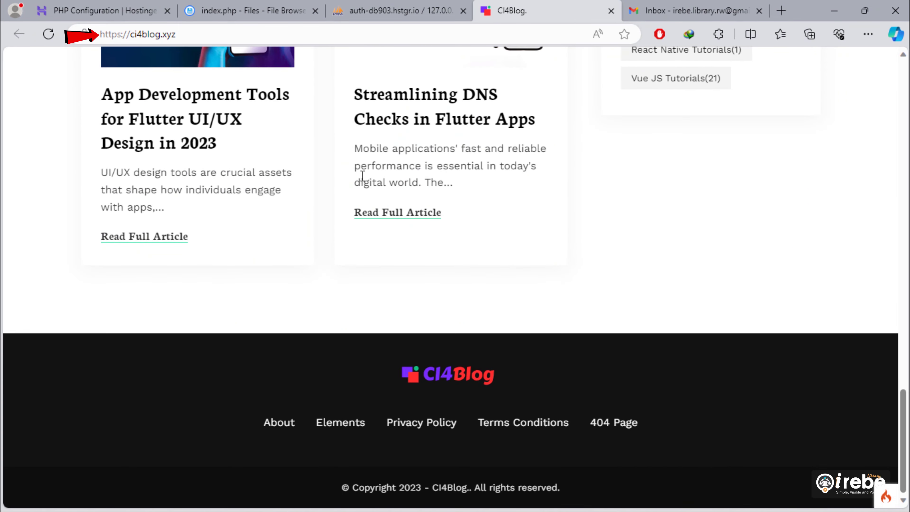
scroll(295, 325, up, 20)
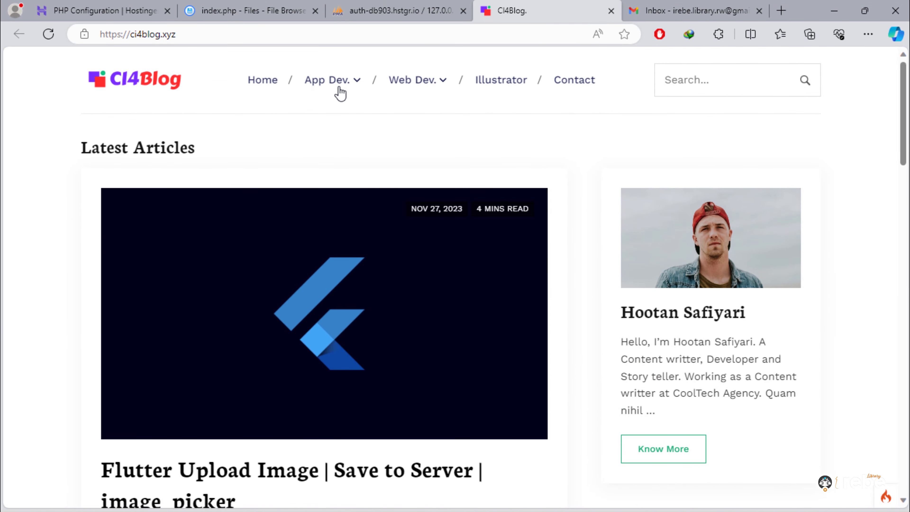
mouse_move(341, 92)
click(327, 134)
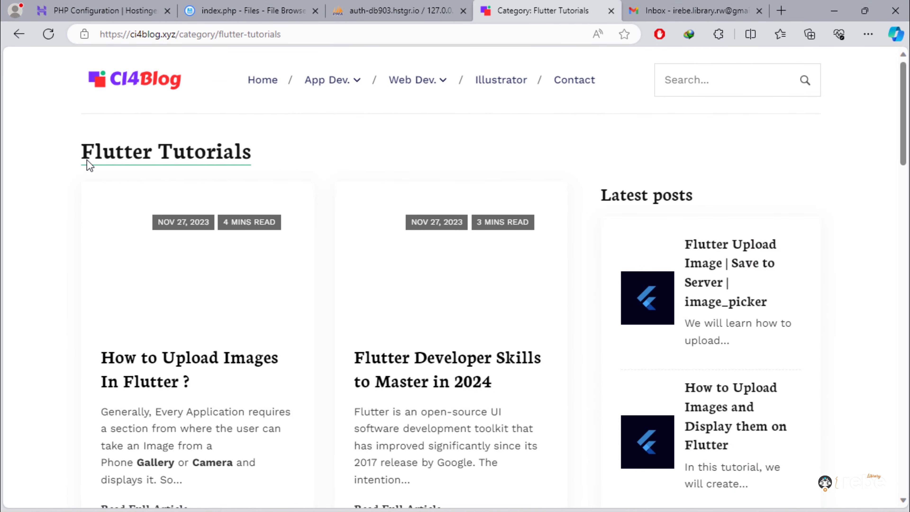
scroll(435, 369, down, 15)
scroll(440, 363, up, 2)
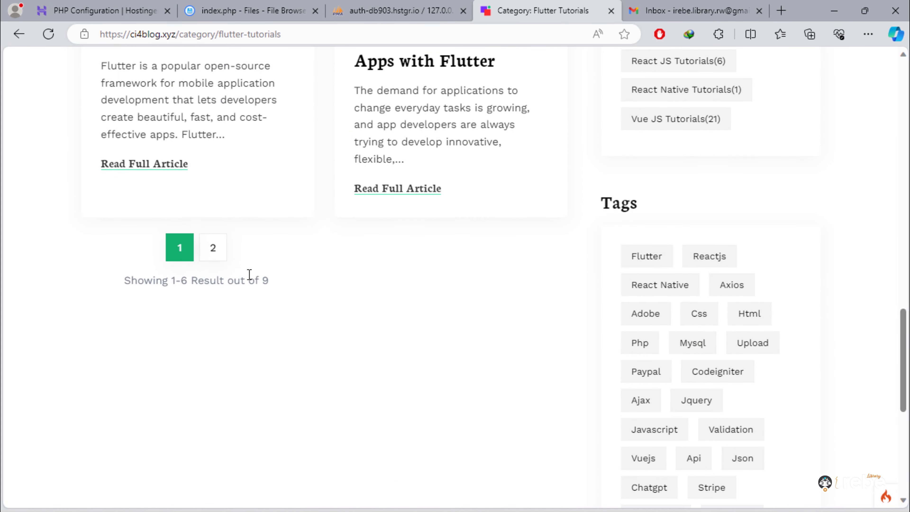
click(213, 246)
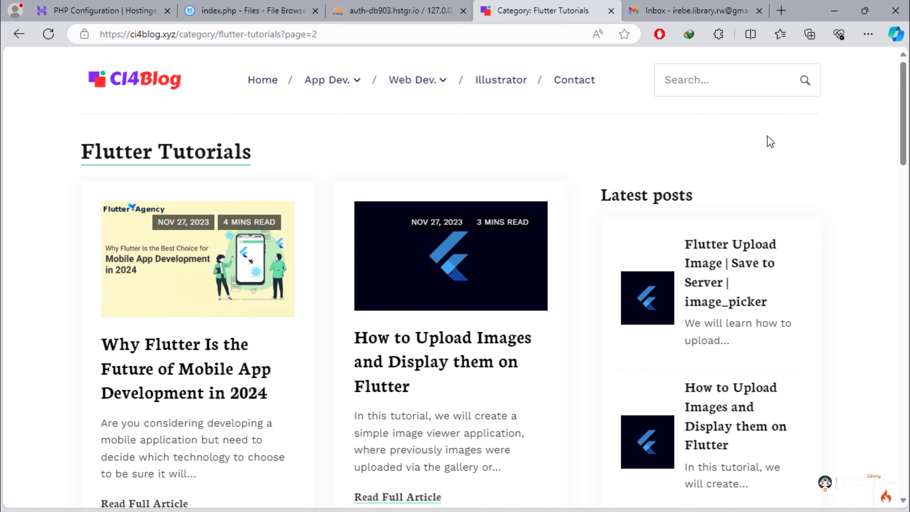
- Search for 'jq' and open the JQuery Disable Submit Button post from the results
text(jquery)
key(Return)
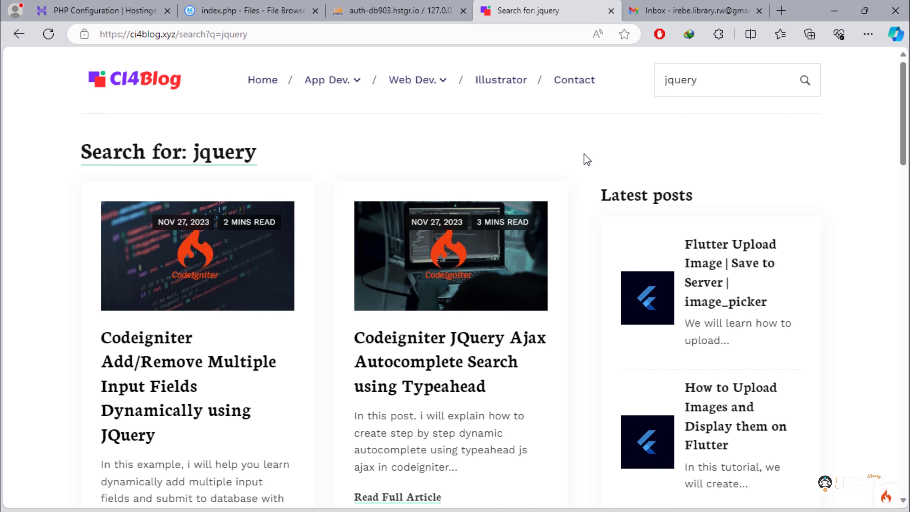
scroll(502, 394, down, 15)
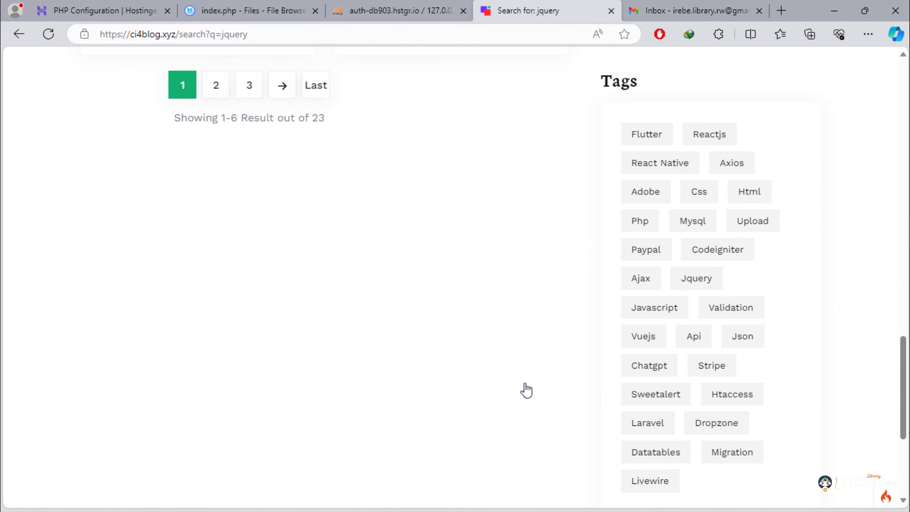
scroll(526, 390, up, 8)
click(555, 317)
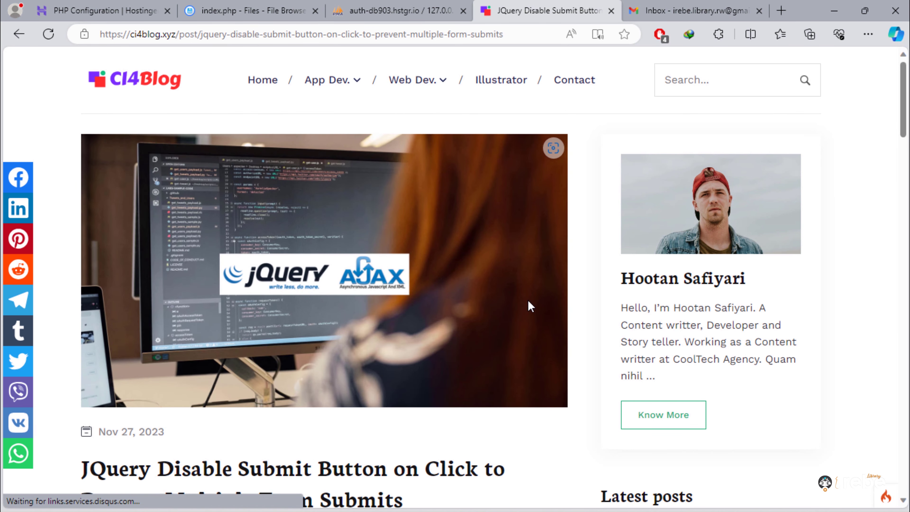
- Try sharing the post on X, then close the compose window
click(39, 367)
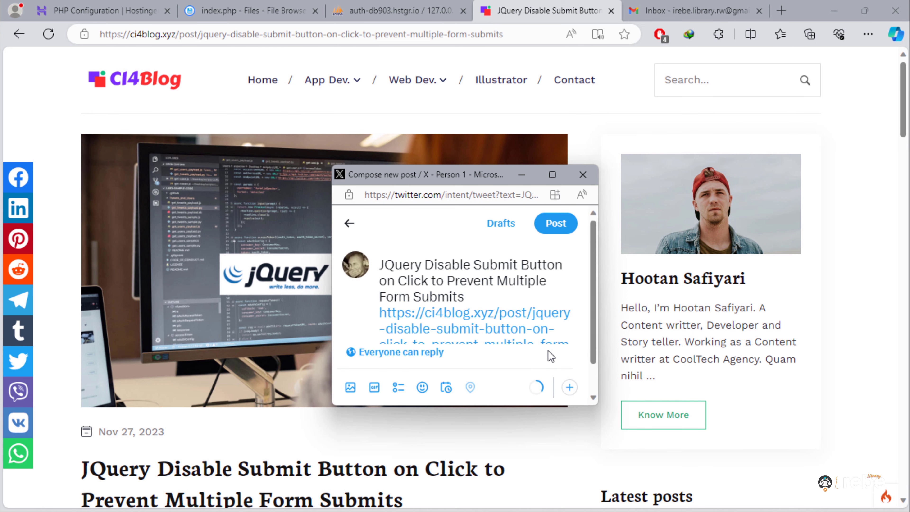
click(552, 175)
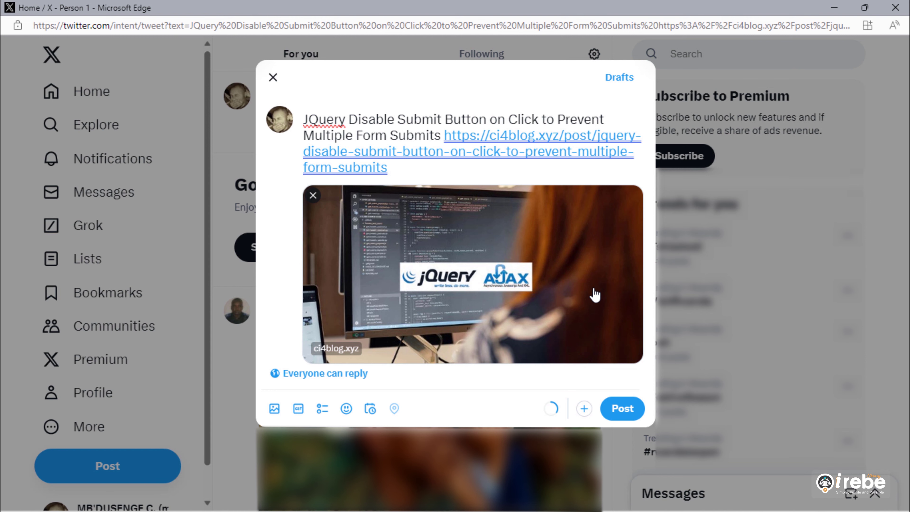
click(892, 11)
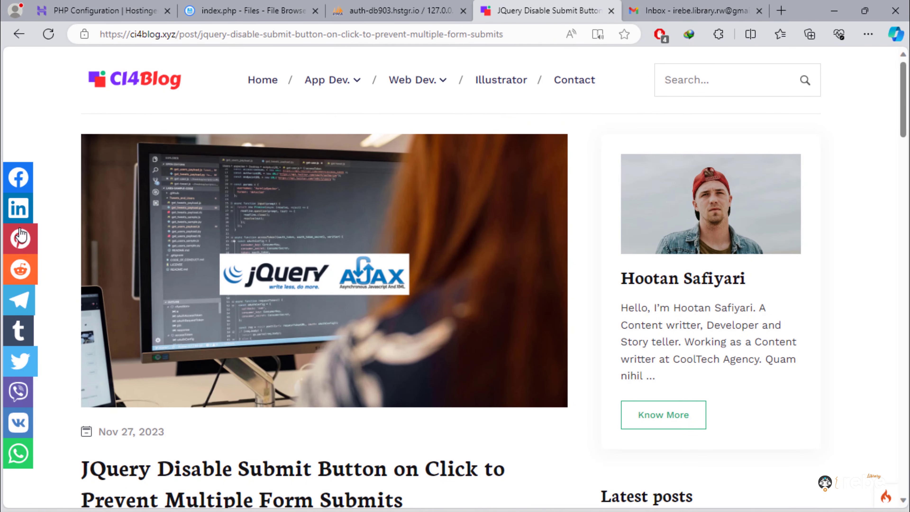
- Try the Facebook share, close it, and go back to the Latest Articles home page
click(18, 177)
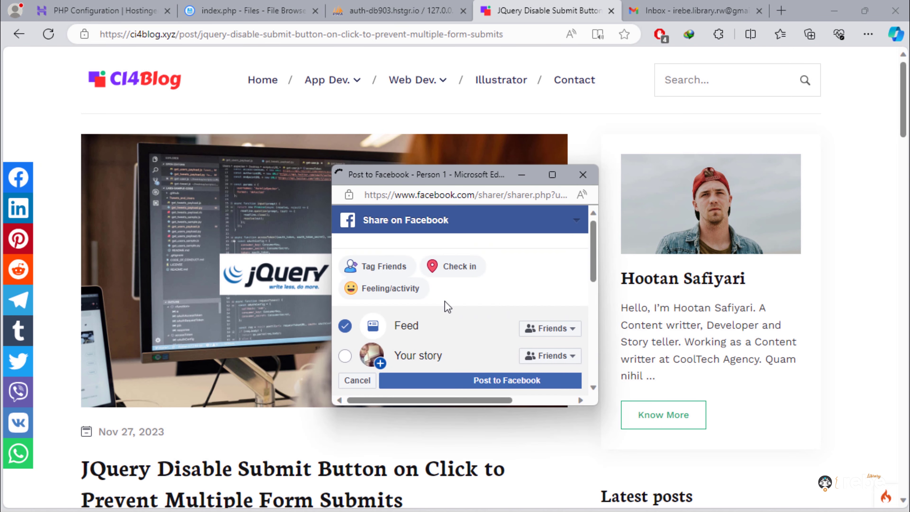
scroll(589, 359, down, 1)
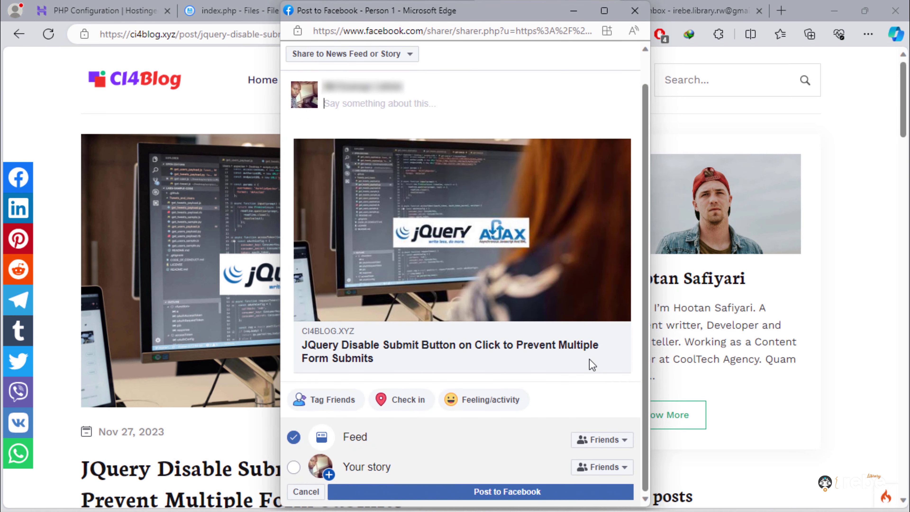
scroll(589, 359, up, 1)
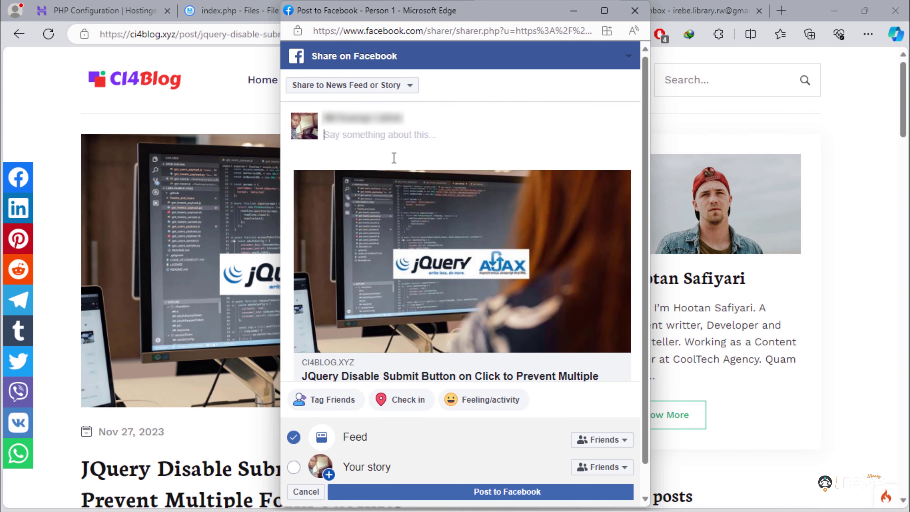
scroll(467, 238, down, 1)
scroll(561, 189, up, 1)
click(634, 10)
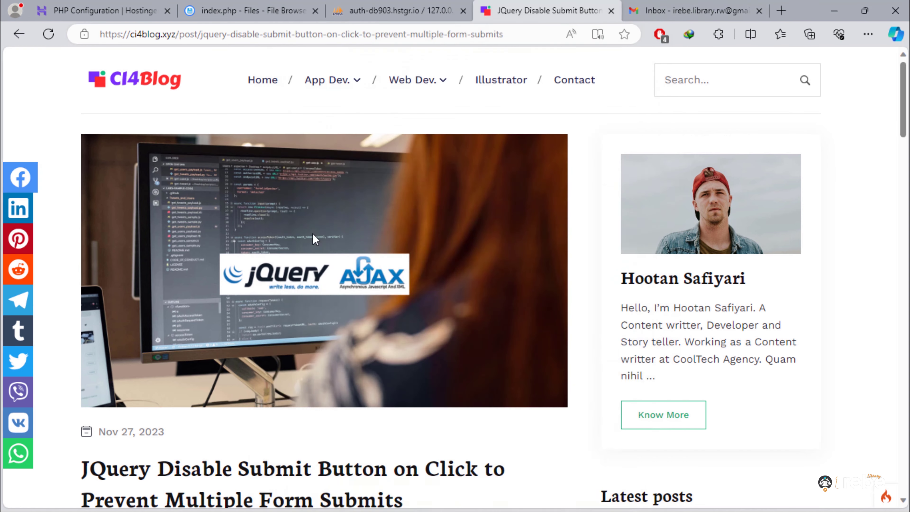
scroll(592, 444, down, 8)
scroll(592, 444, up, 8)
click(266, 81)
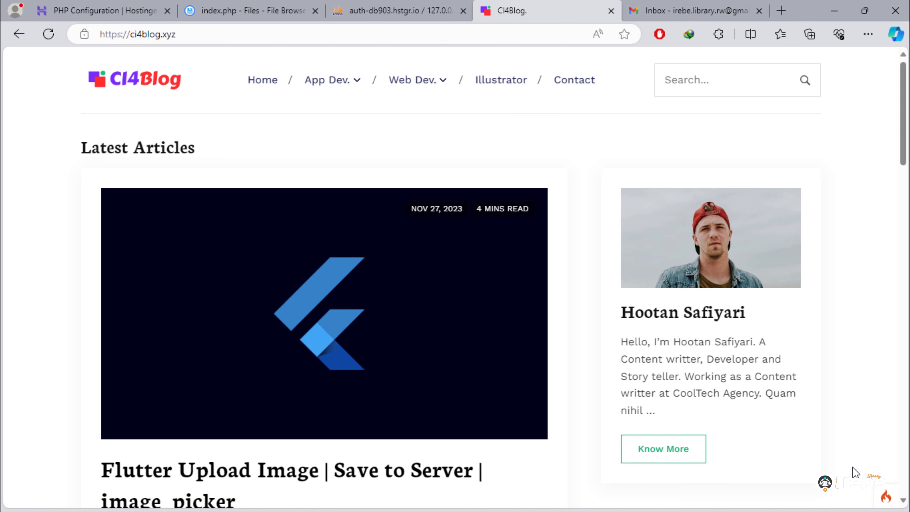
- Close index.php, edit ci4_secure/.env, change line 17 from development to production, and save
click(233, 7)
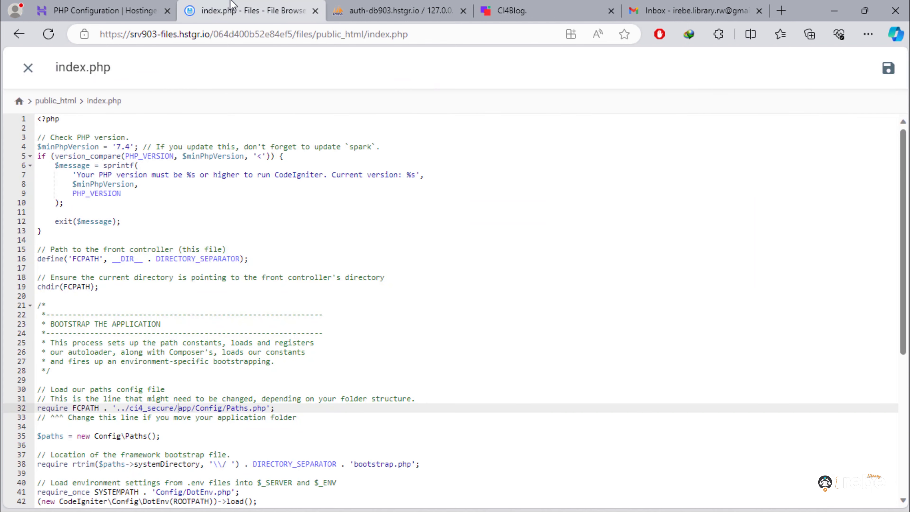
click(27, 68)
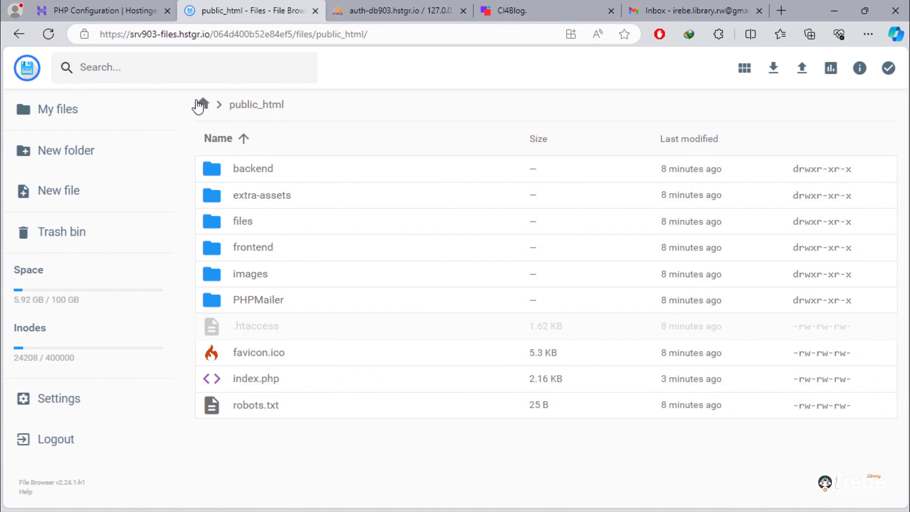
click(203, 104)
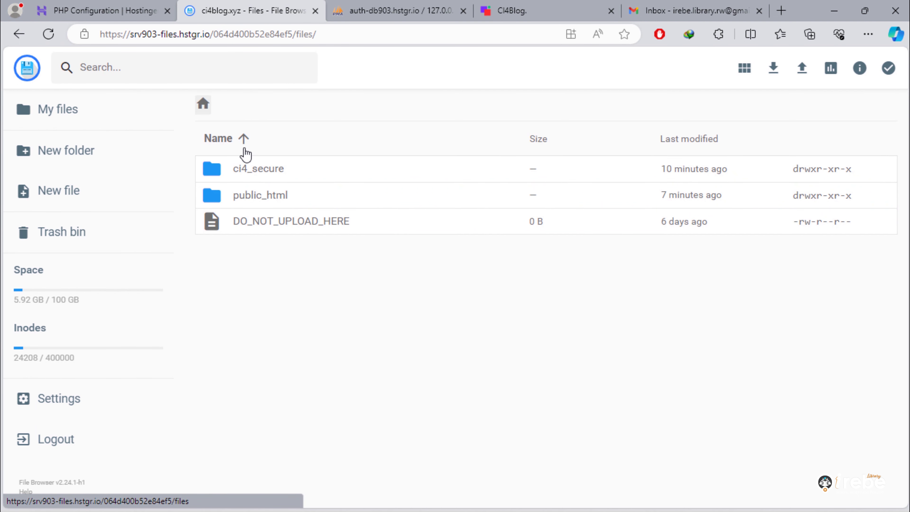
double_click(231, 175)
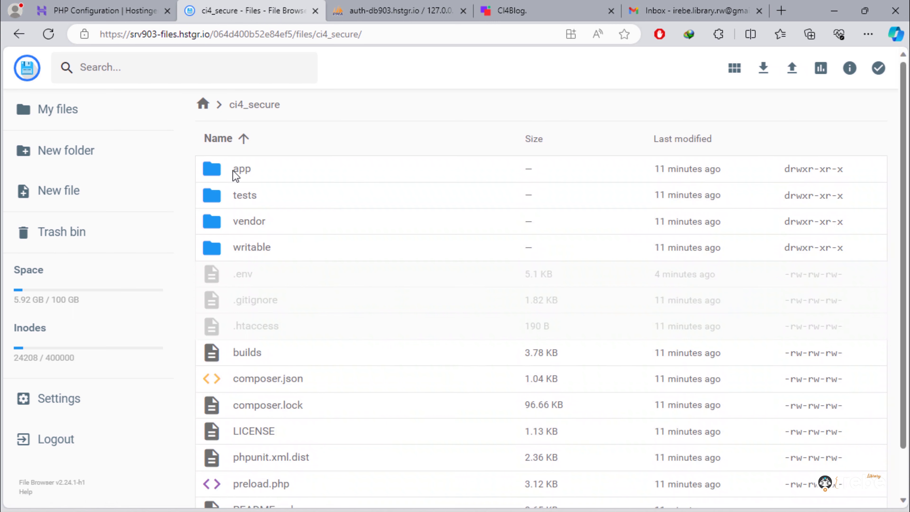
right_click(238, 278)
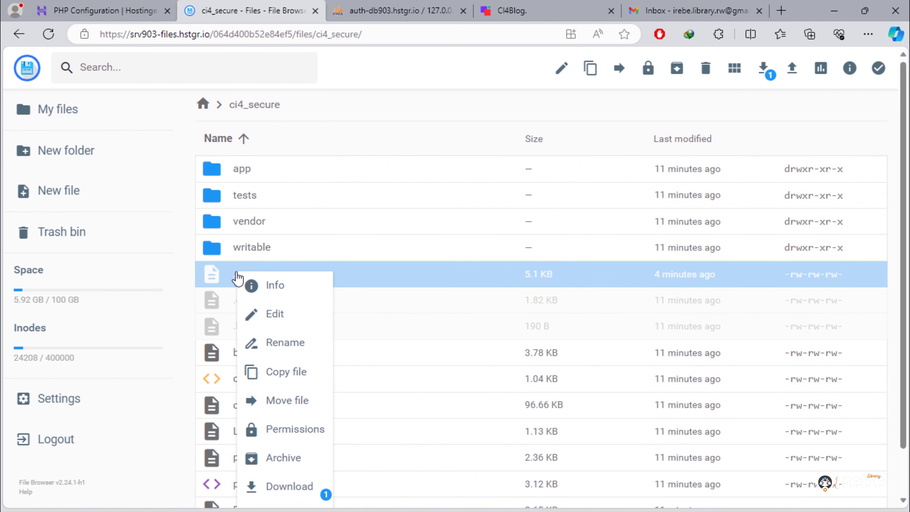
click(282, 312)
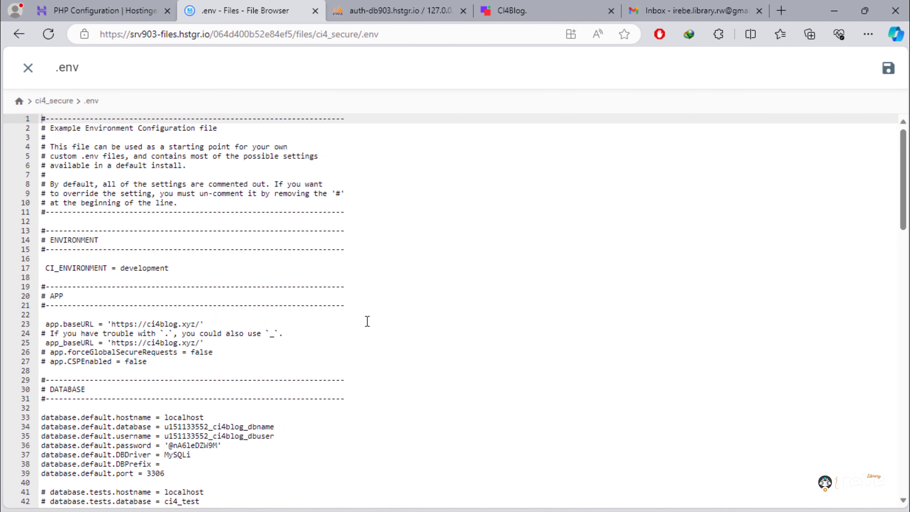
double_click(154, 268)
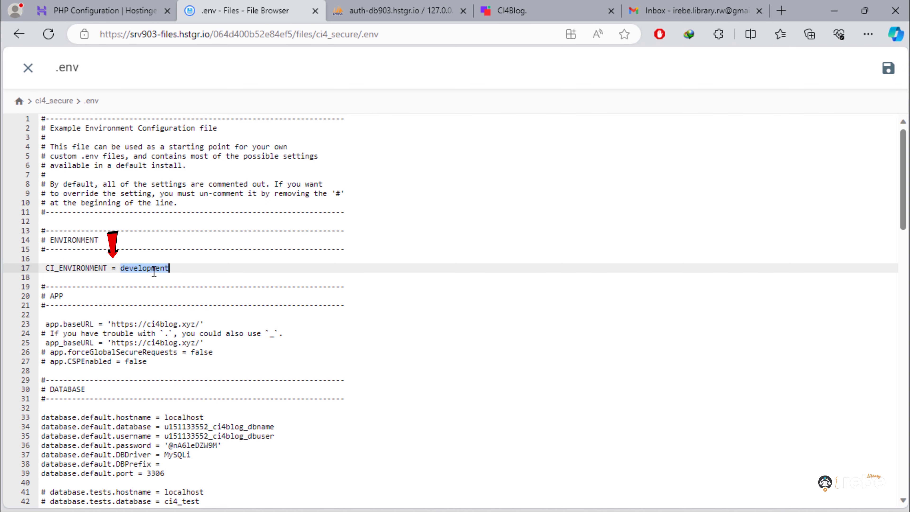
text(produ)
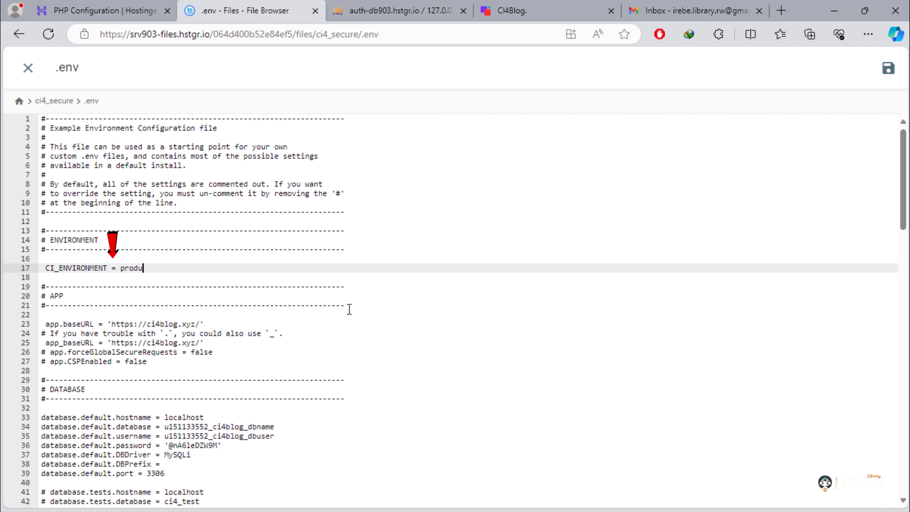
text(ction)
key(ctrl+s)
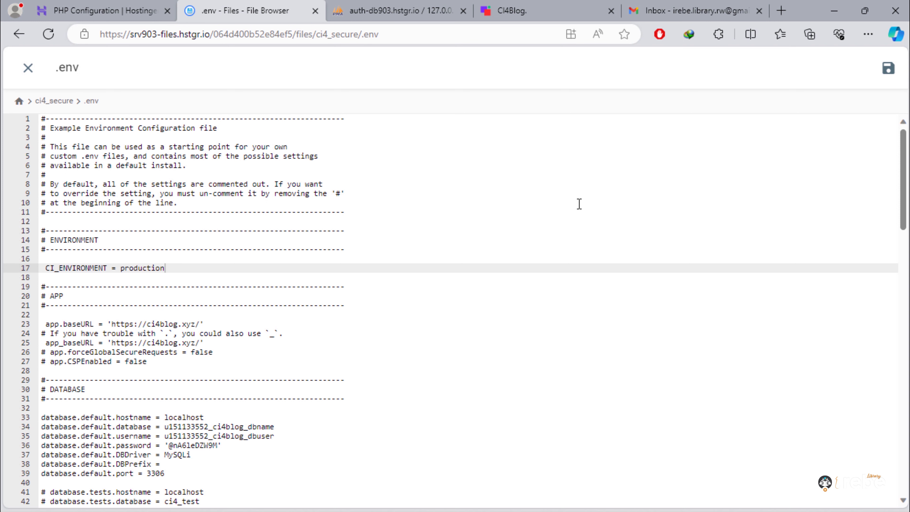
- Reload the live CI4Blog home page so it now runs in production mode
click(529, 9)
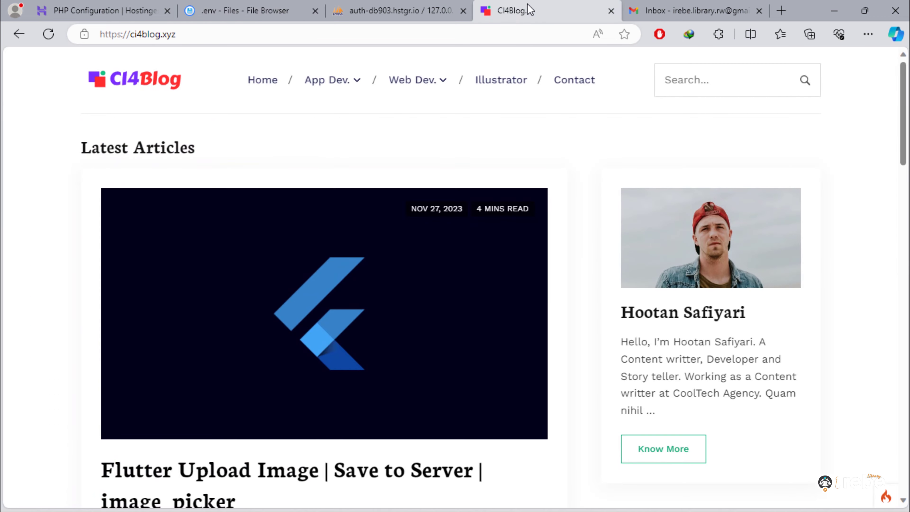
click(47, 34)
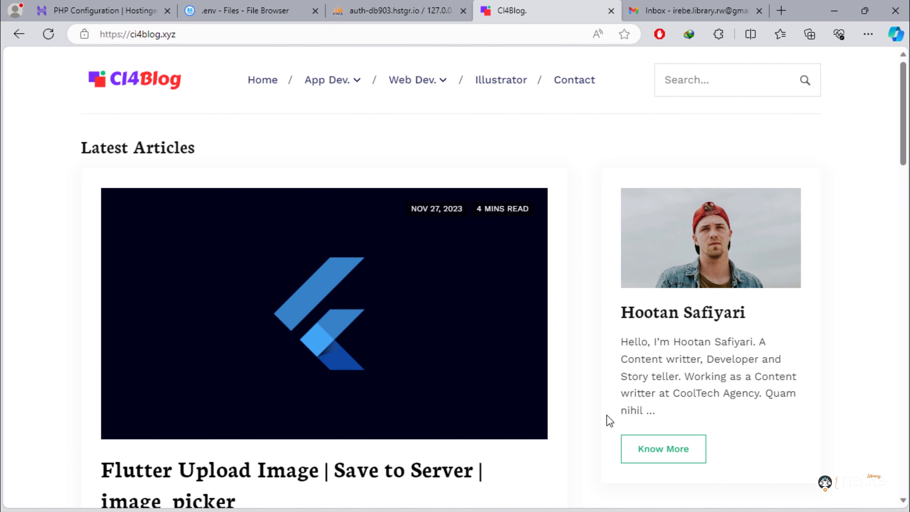